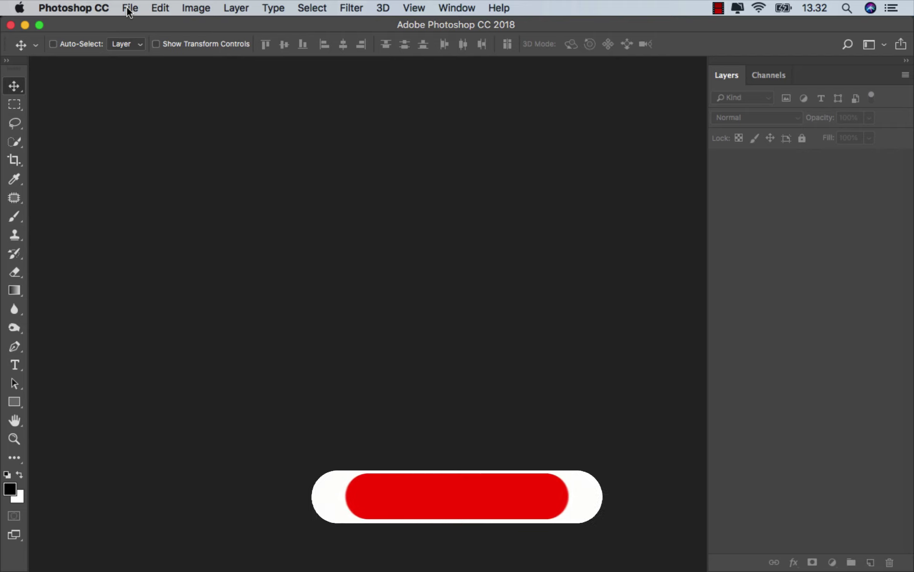
- Create a new 4000 × 4800 px portrait document at 300 ppi
left_click(128, 8)
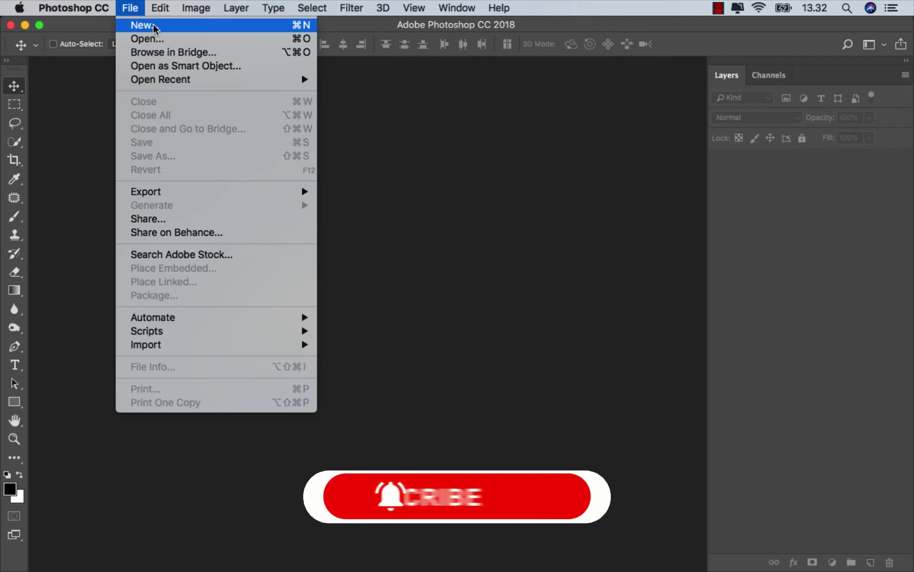
left_click(153, 25)
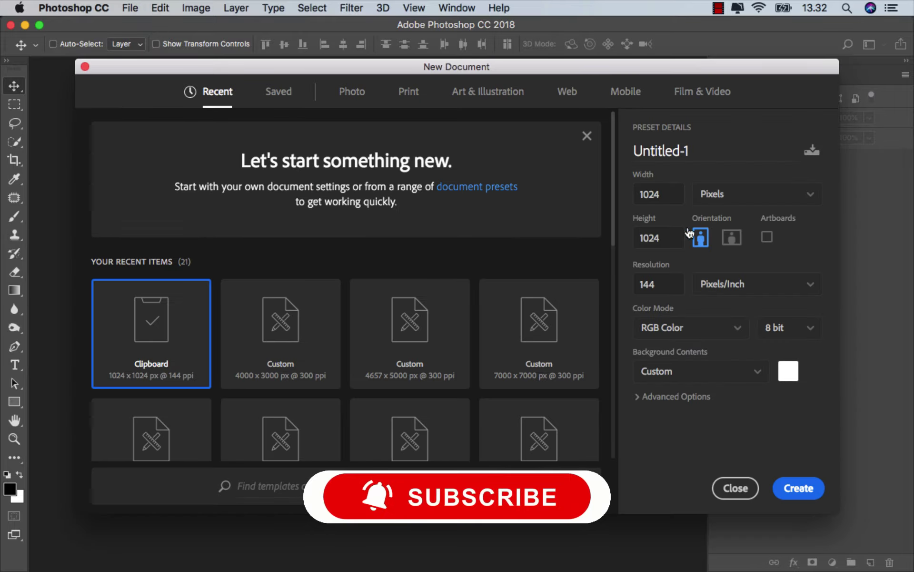
double_click(661, 193)
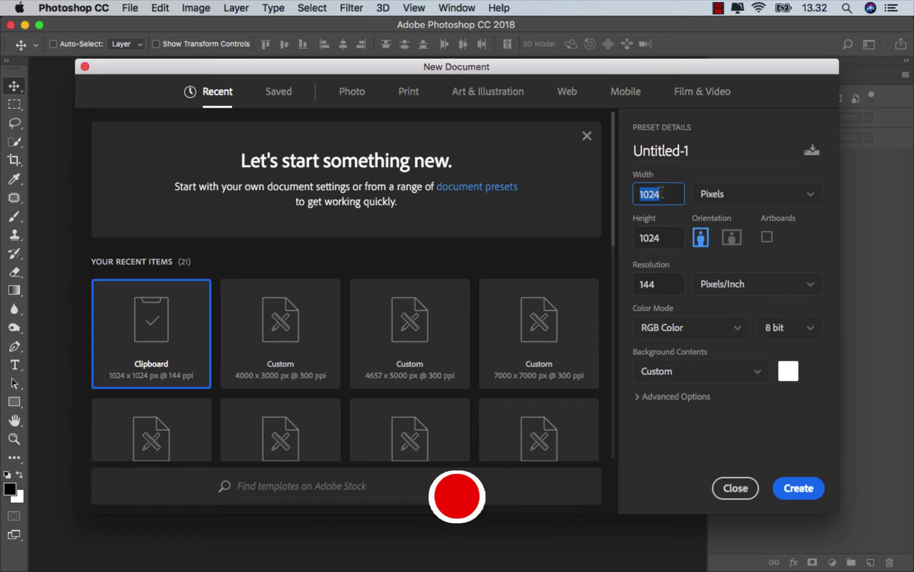
type("4000")
double_click(667, 236)
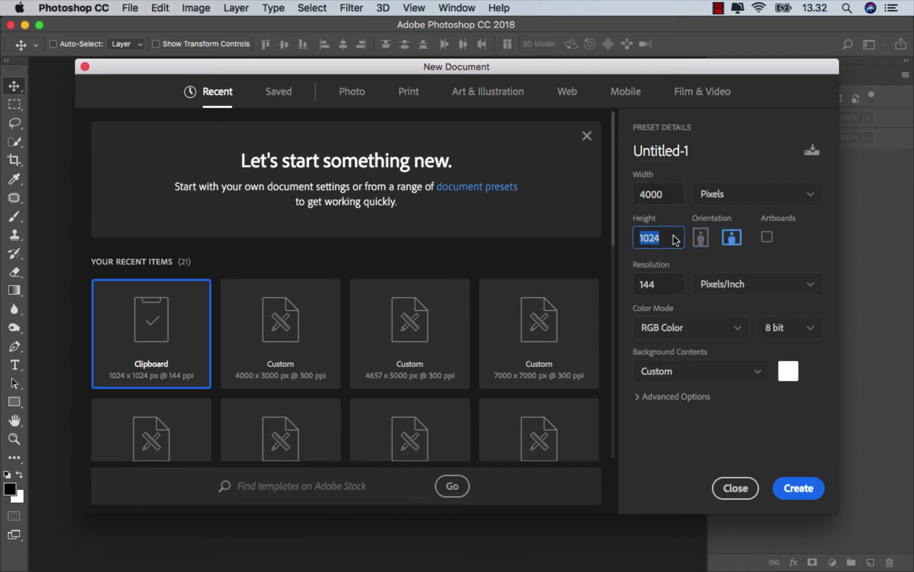
type("4800")
left_click(702, 237)
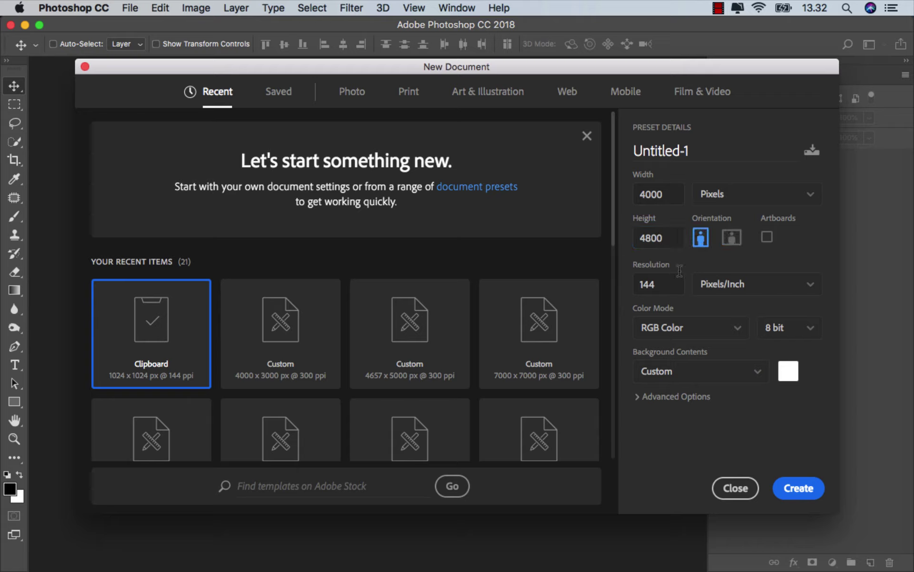
key("Tab")
type("3")
left_click(796, 485)
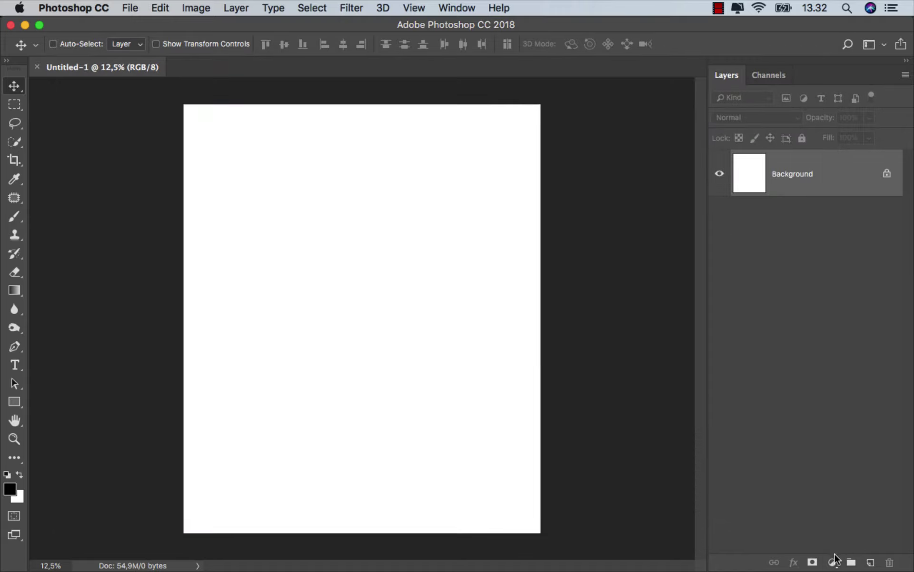
- Add a muted greyish-green Solid Color fill layer (#7c8570)
left_click(834, 560)
left_click(828, 292)
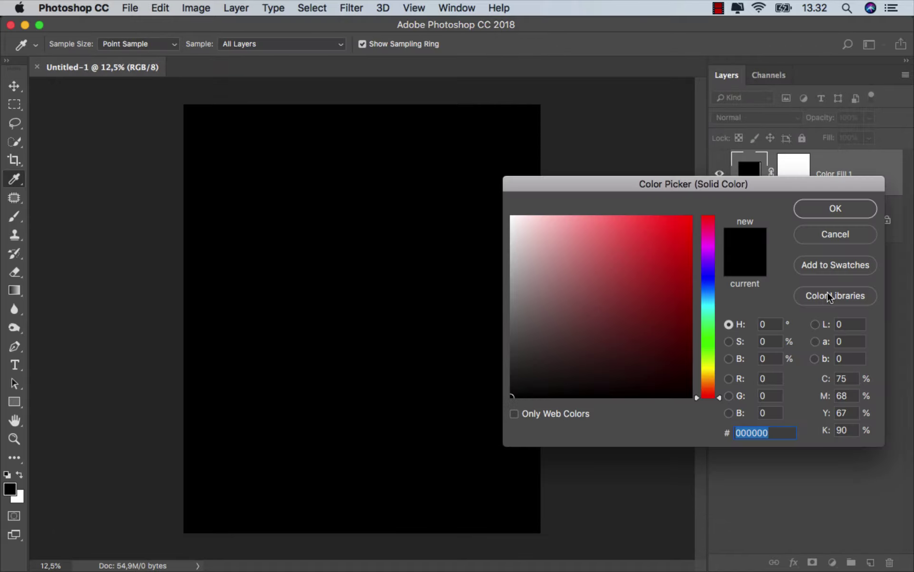
left_click(708, 354)
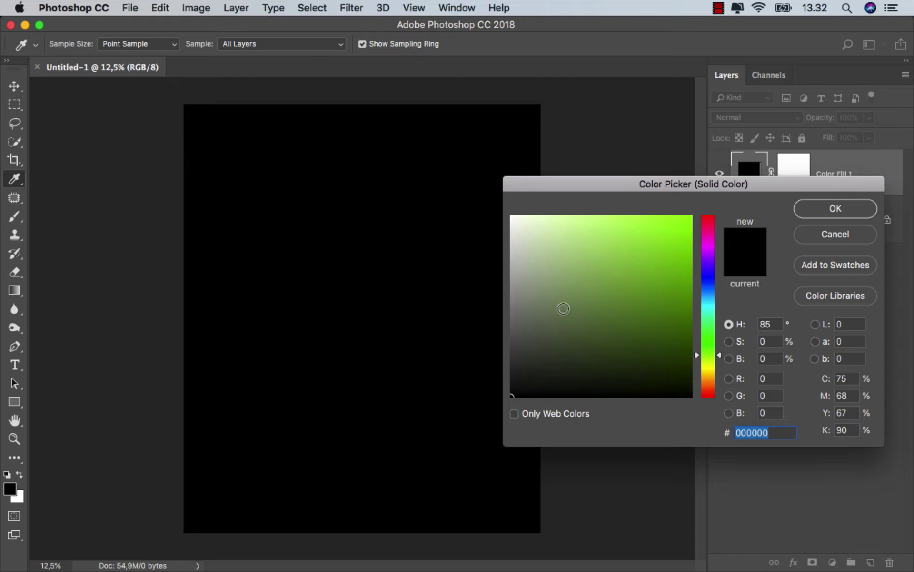
left_click(539, 302)
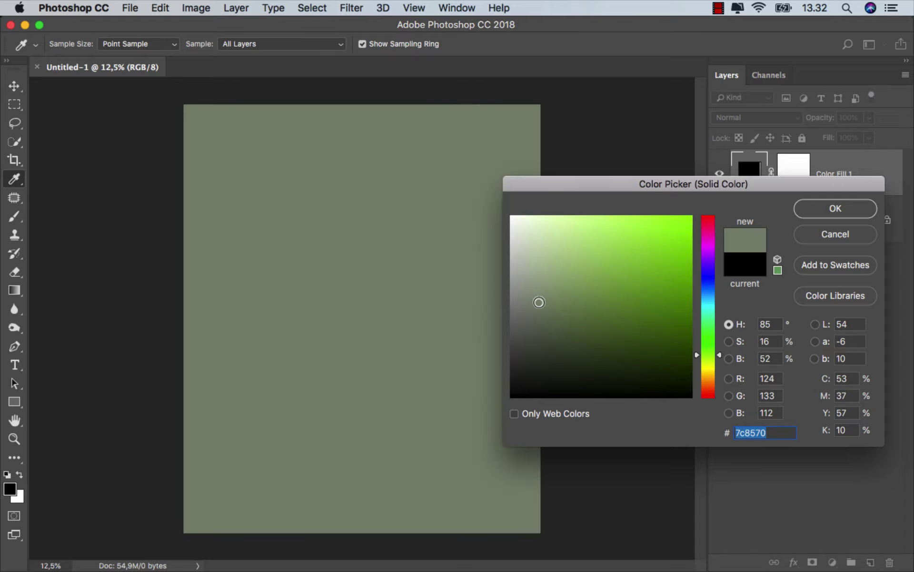
left_click(825, 209)
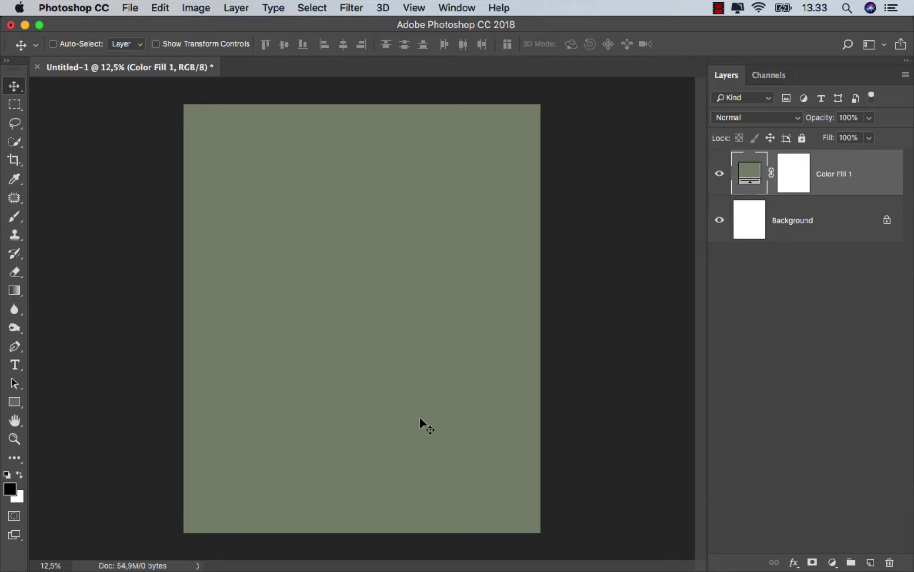
- Place the stormy sky texture flipped vertically, scaled to fill the canvas, in Multiply mode
left_click(288, 535)
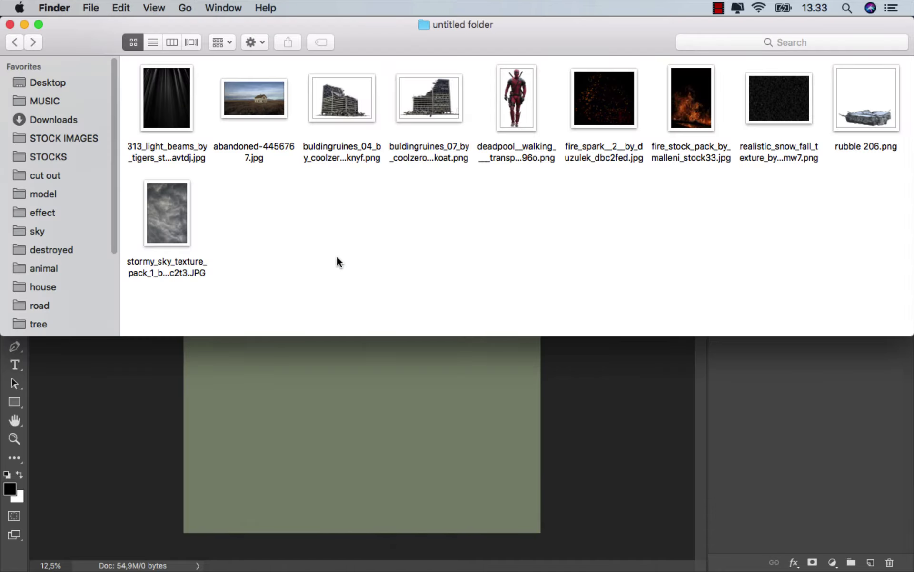
left_click(172, 215)
left_click_drag(171, 214, 358, 295)
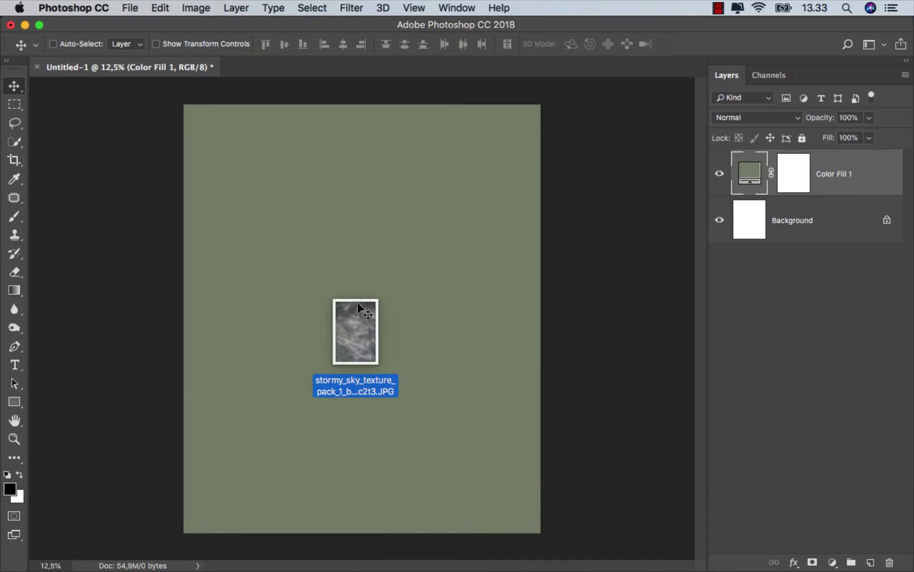
right_click(359, 295)
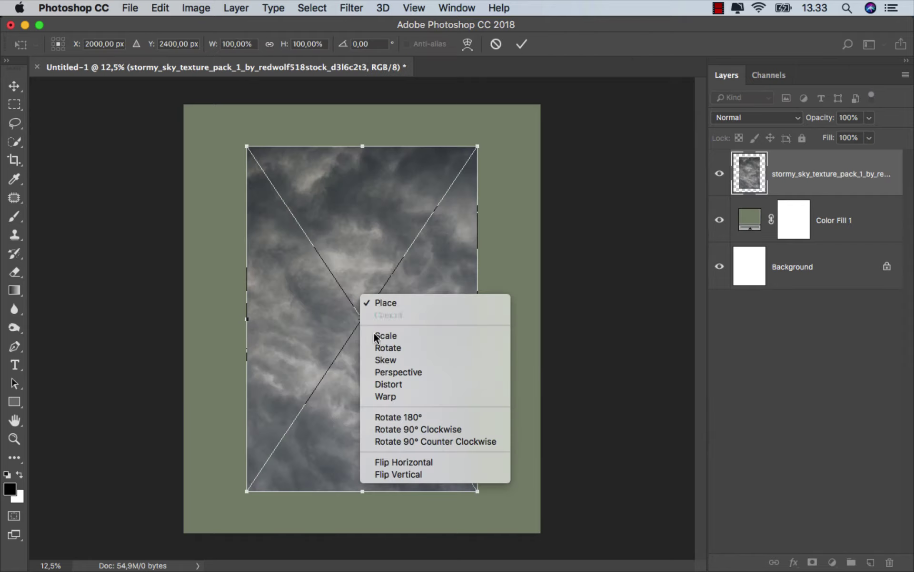
left_click(406, 473)
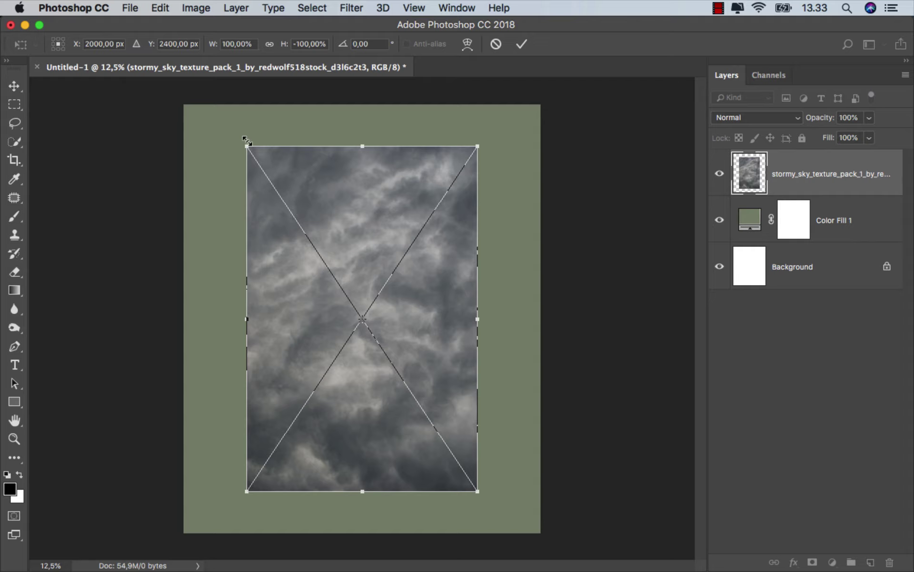
left_click_drag(246, 143, 185, 105)
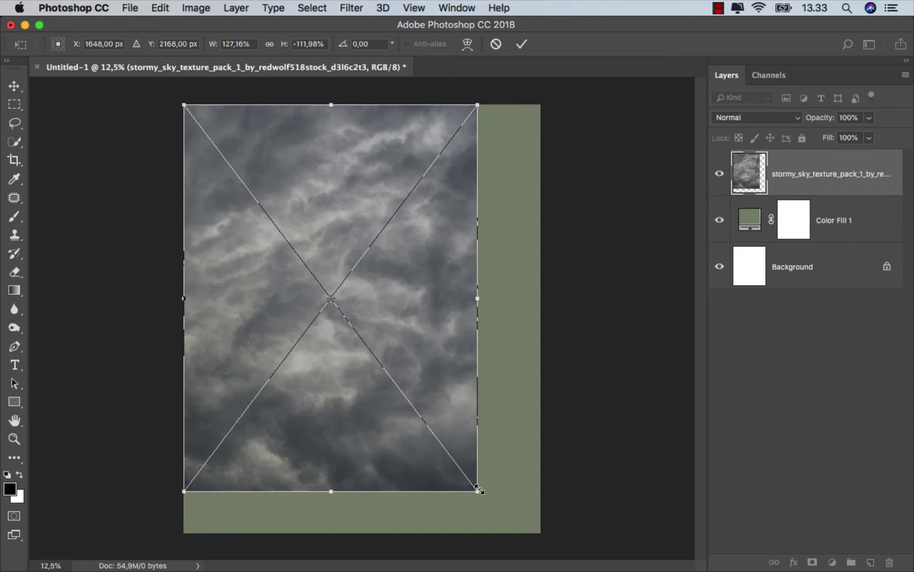
left_click_drag(479, 489, 541, 533)
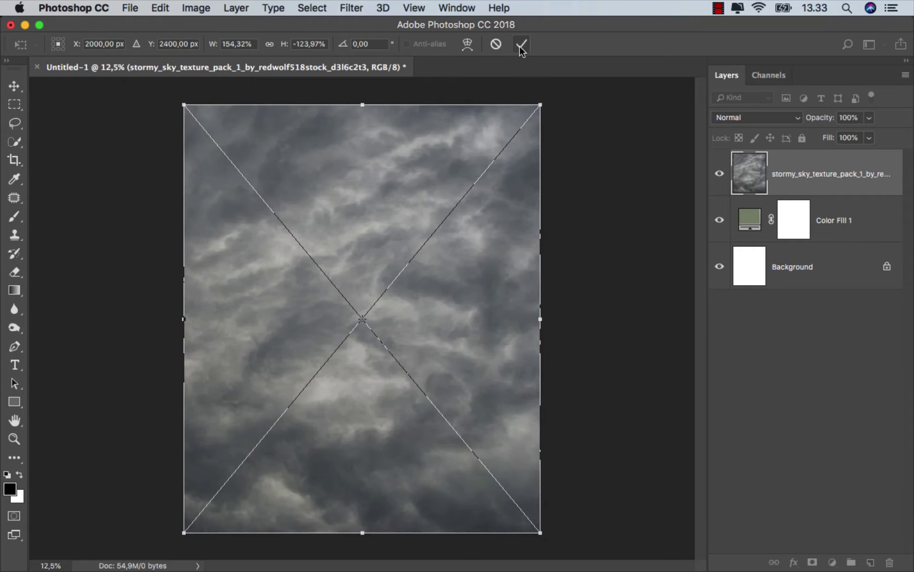
left_click(521, 45)
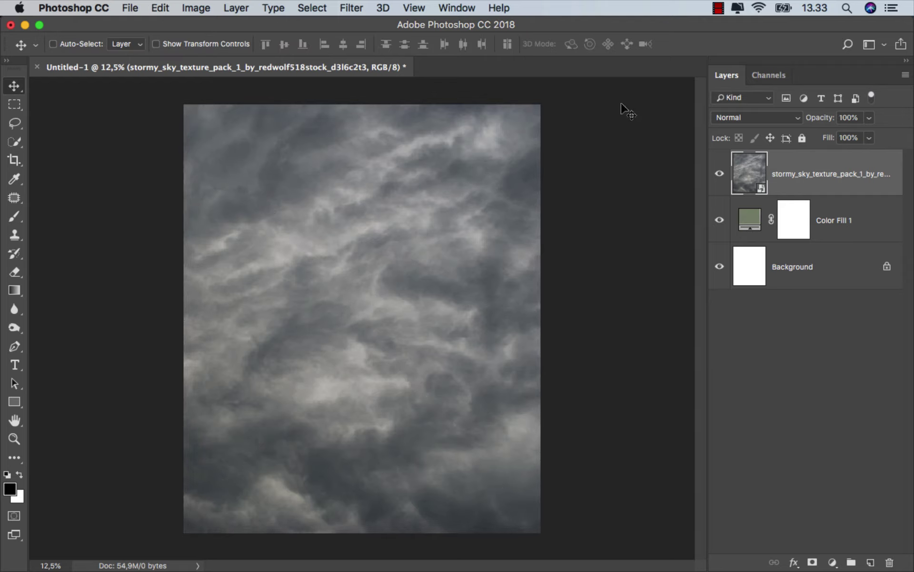
left_click(740, 122)
left_click(745, 156)
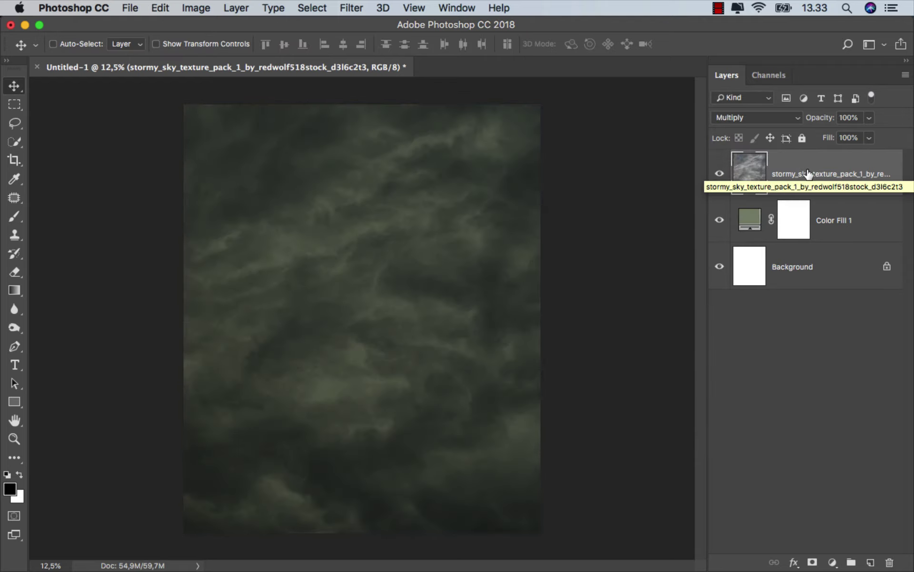
- Place the abandoned house photo, moved down and stretched taller on the canvas
mouse_move(457, 570)
left_click(286, 536)
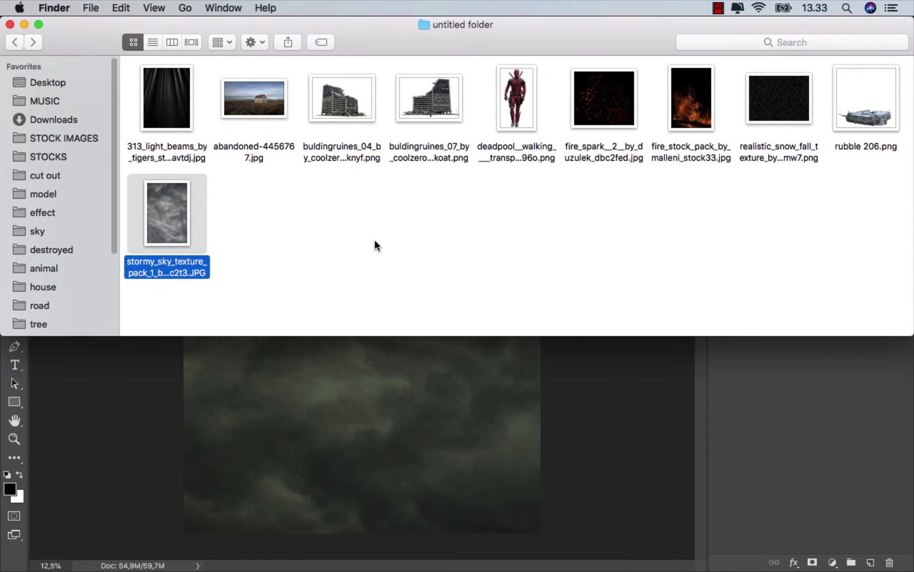
mouse_move(259, 106)
left_mouse_down()
mouse_move(354, 418)
mouse_move(352, 383)
left_mouse_up()
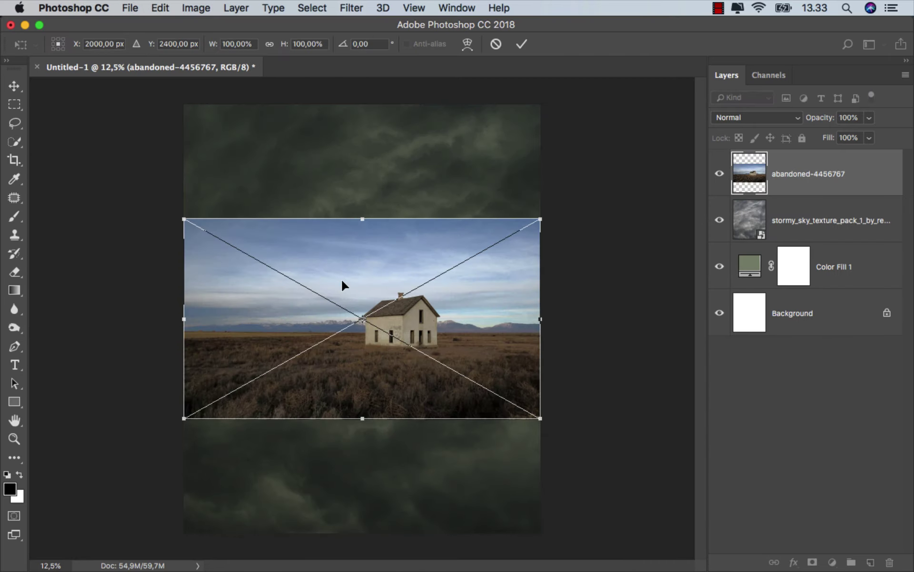
left_click_drag(342, 284, 344, 395)
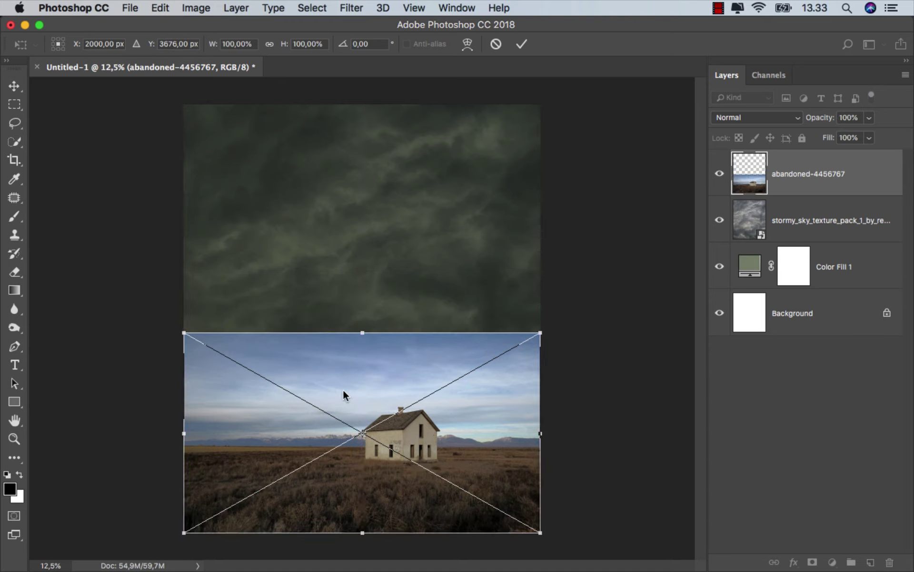
mouse_move(362, 332)
left_mouse_down()
mouse_move(355, 192)
mouse_move(357, 213)
left_mouse_up()
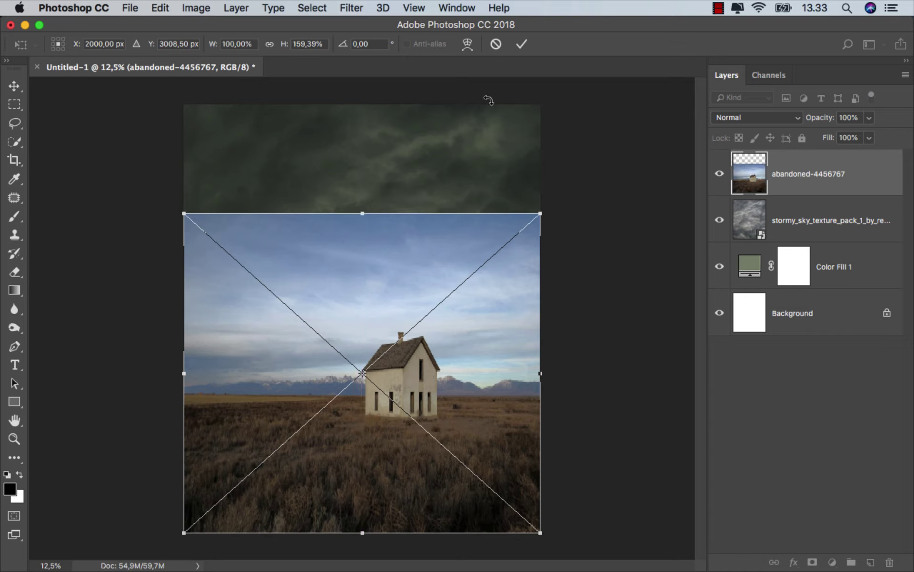
left_click(522, 44)
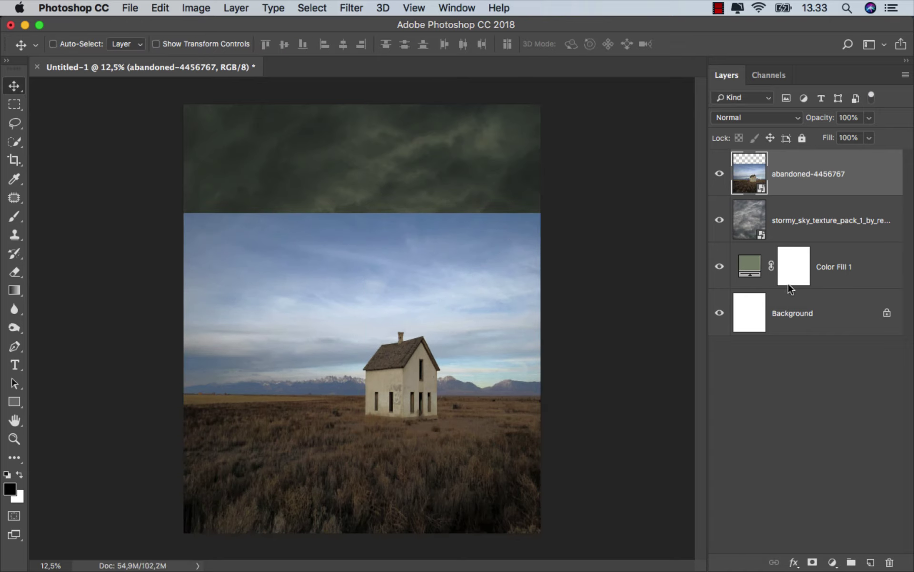
- Mask the house photo with a gradient so its field fades into the clouds
left_click(812, 562)
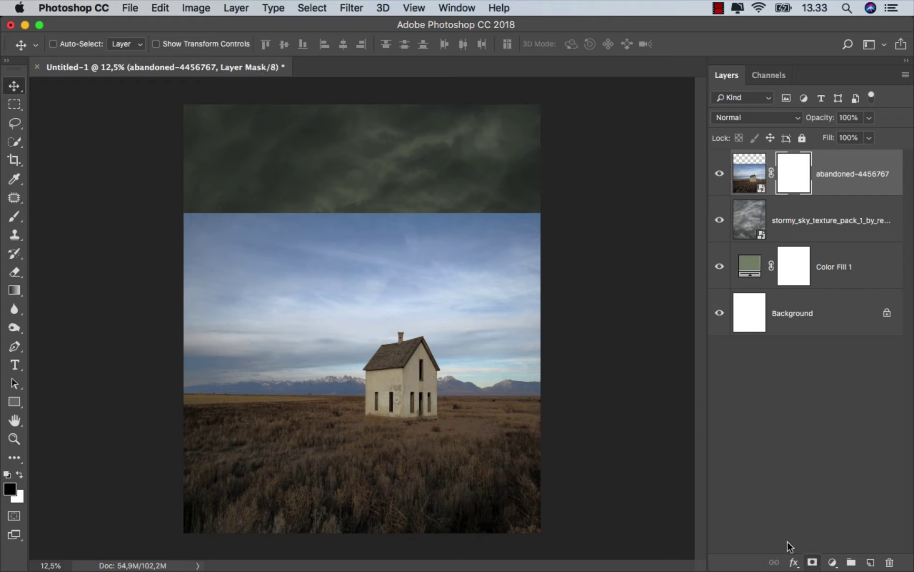
left_click(15, 290)
left_click(59, 292)
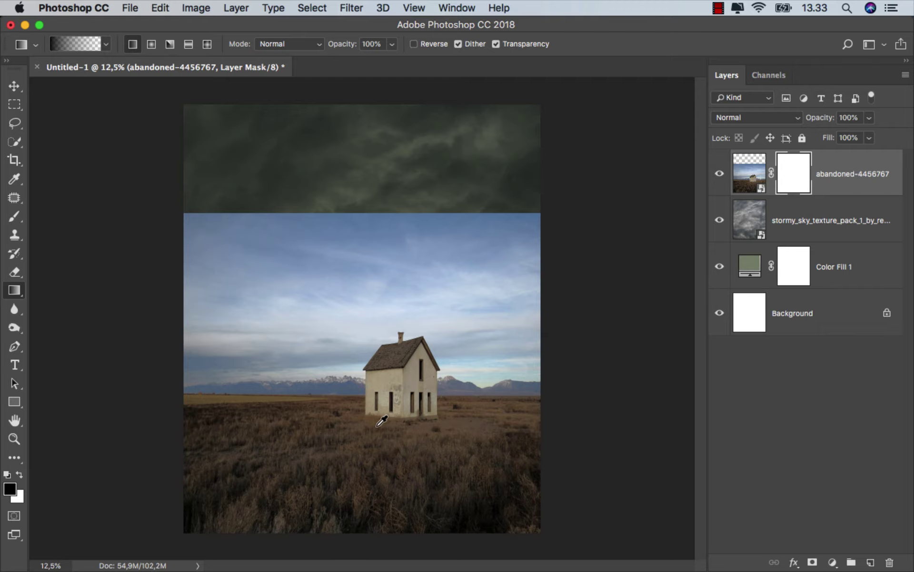
scroll(382, 421, "up", 2)
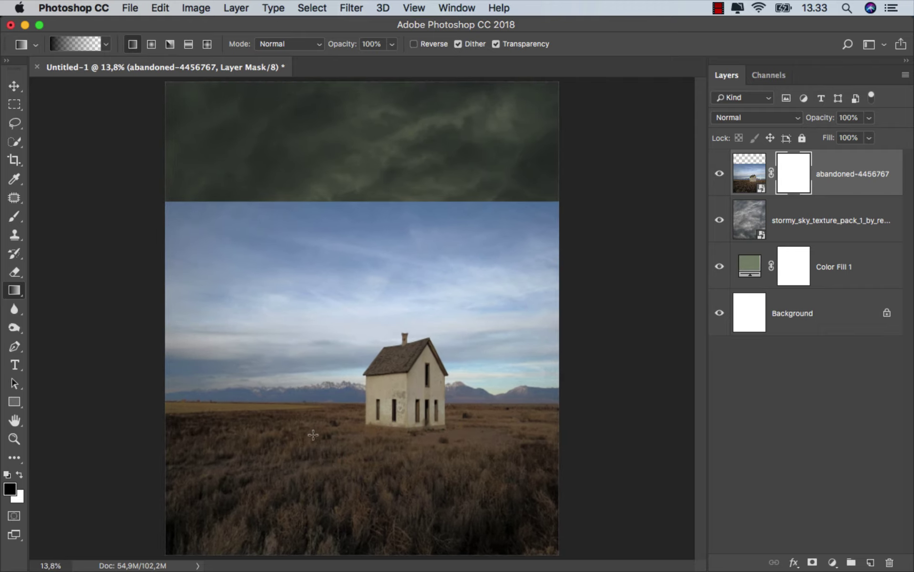
left_click_drag(358, 469, 358, 468)
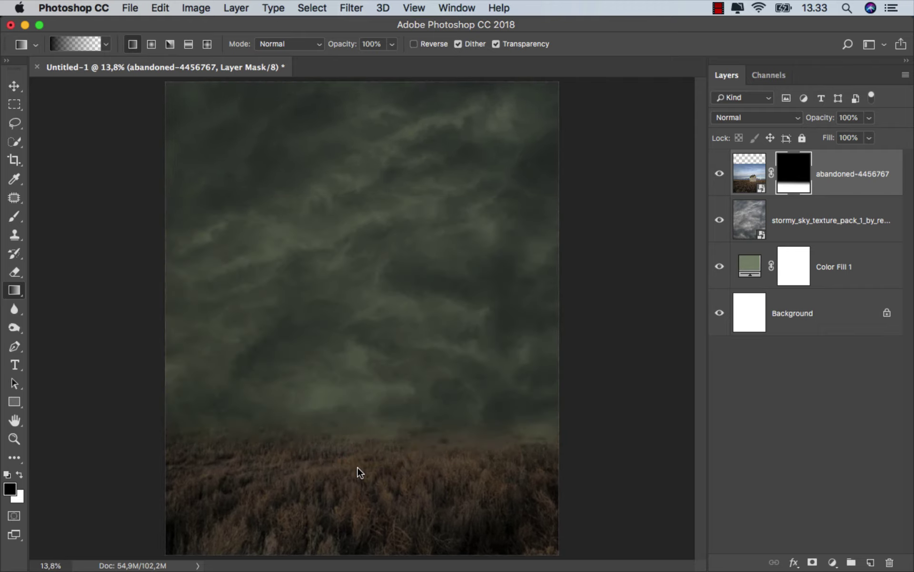
scroll(358, 469, "up", 2)
left_click_drag(362, 348, 361, 493)
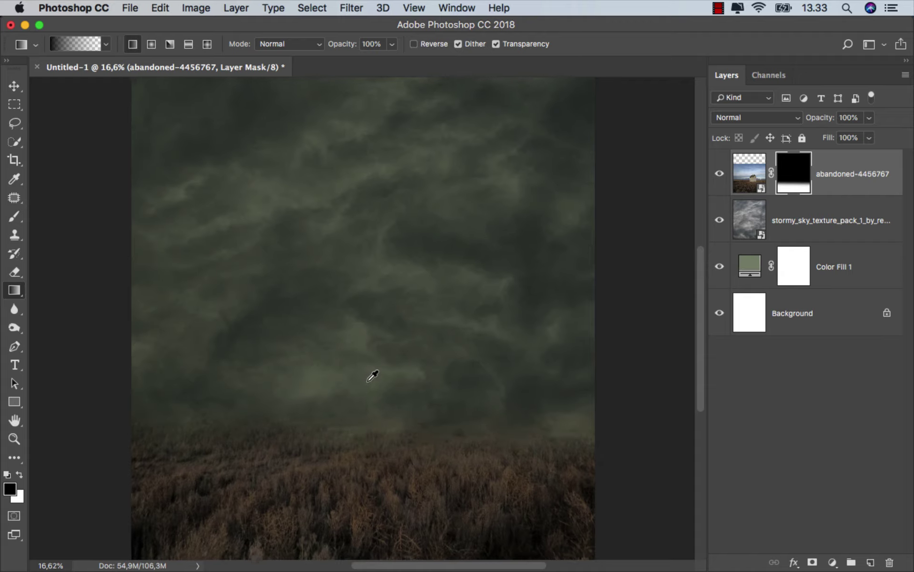
scroll(373, 376, "down", 2)
left_click_drag(359, 281, 360, 483)
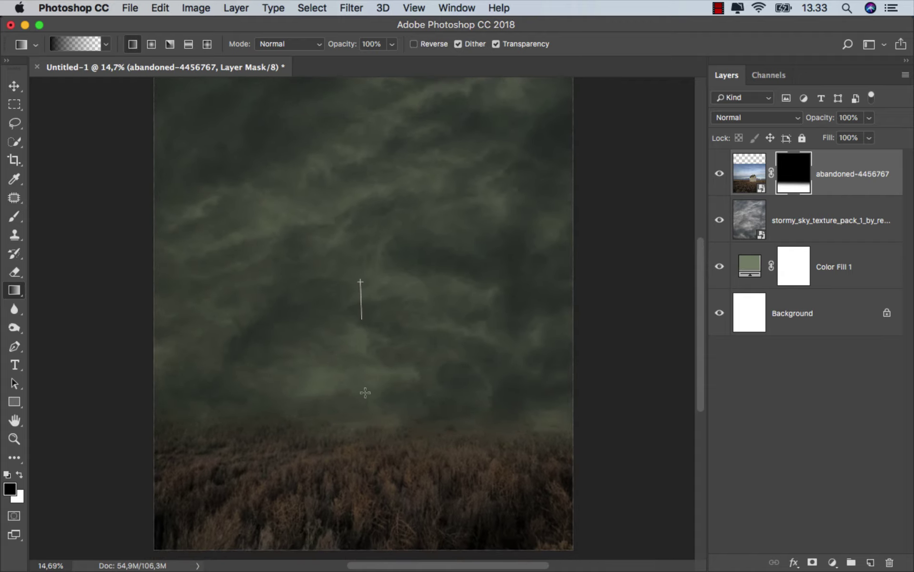
- Clip a Hue/Saturation adjustment to the house photo with Saturation -55
left_click(856, 176)
key("v")
left_click(833, 562)
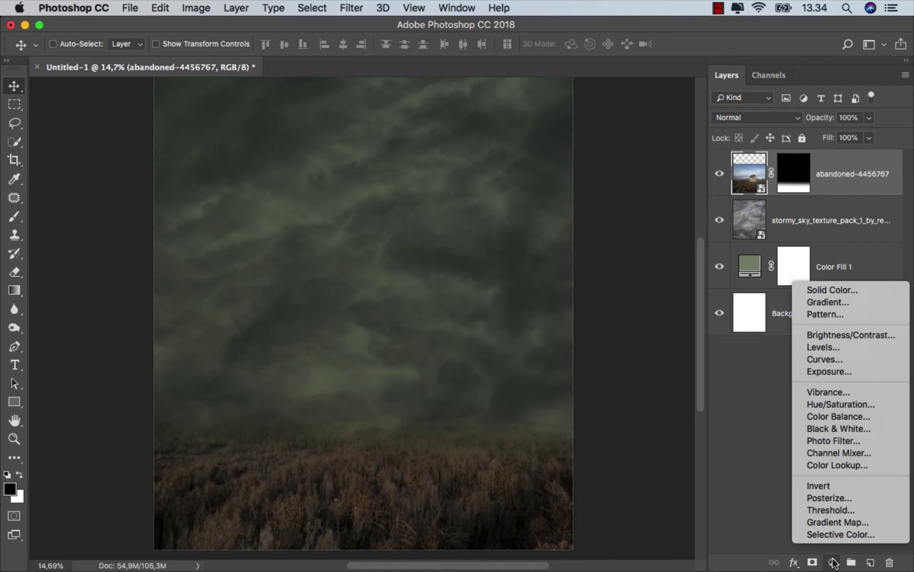
left_click(840, 404)
left_click(581, 497)
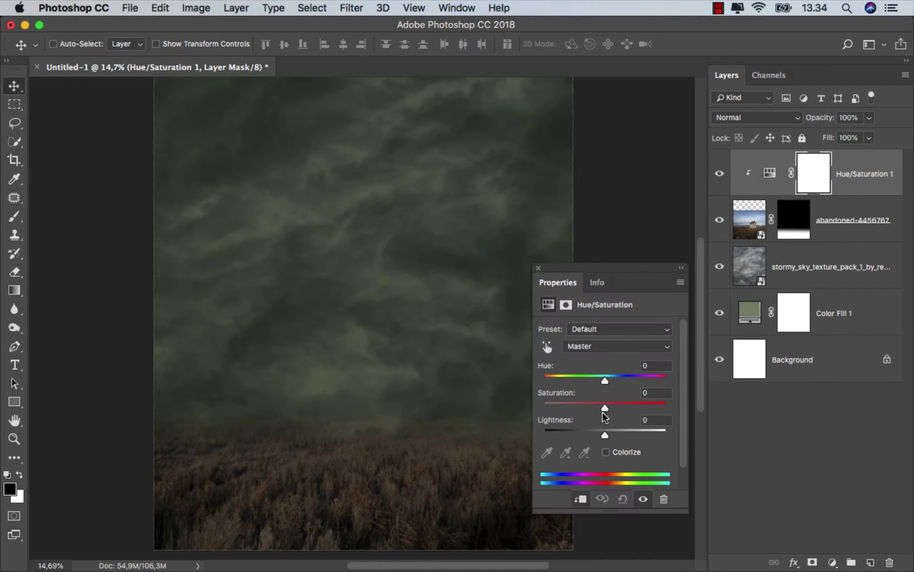
left_click_drag(604, 408, 573, 411)
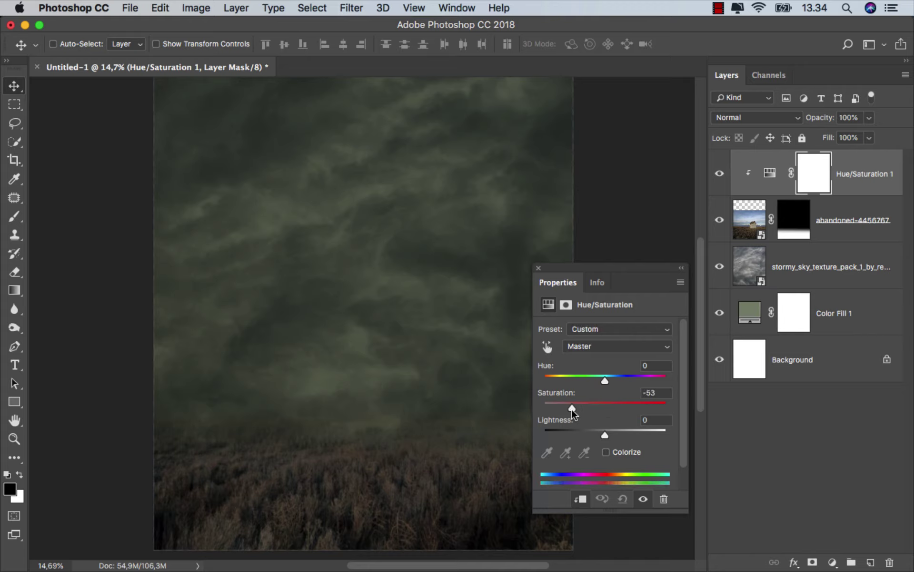
left_click(539, 268)
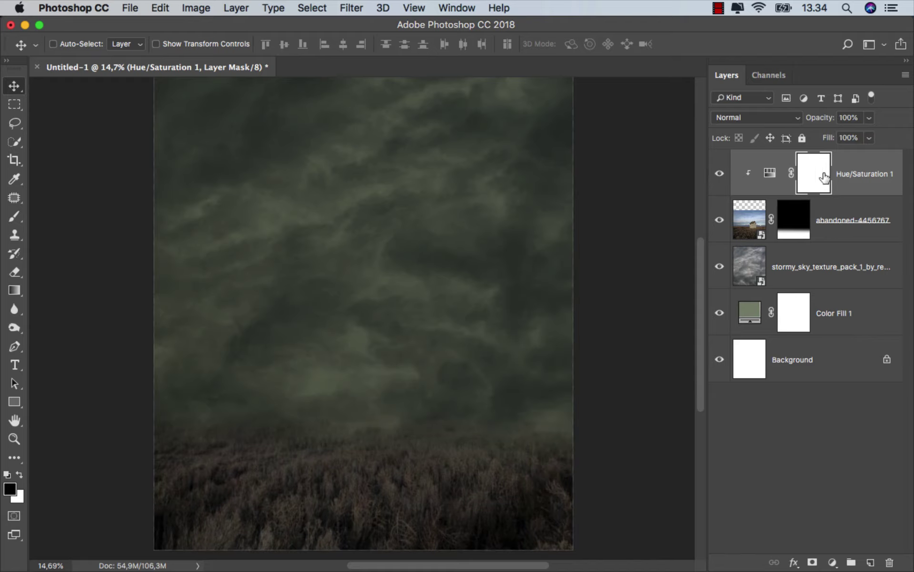
left_click(771, 172)
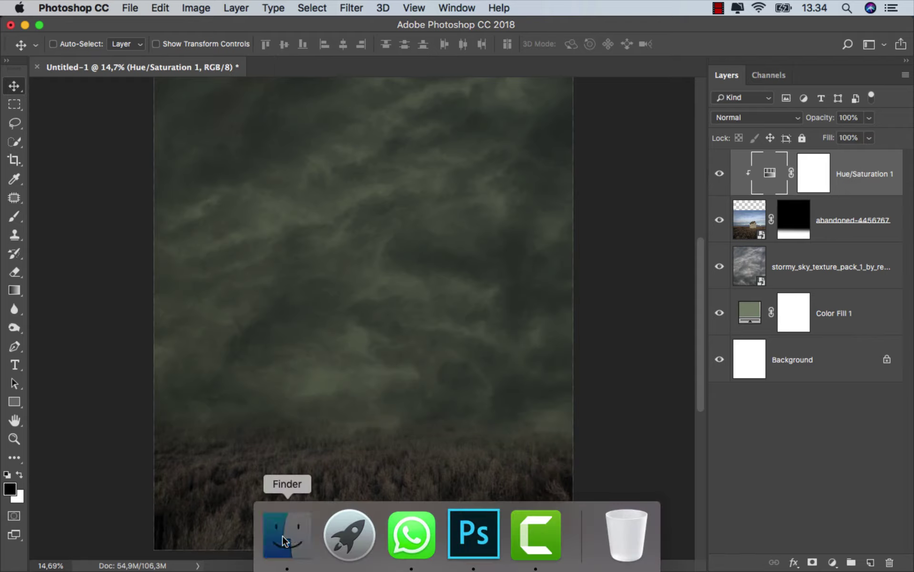
- Place rubble 206 on the grassland, scaled to about 41%
left_click(286, 536)
left_click_drag(857, 120, 365, 420)
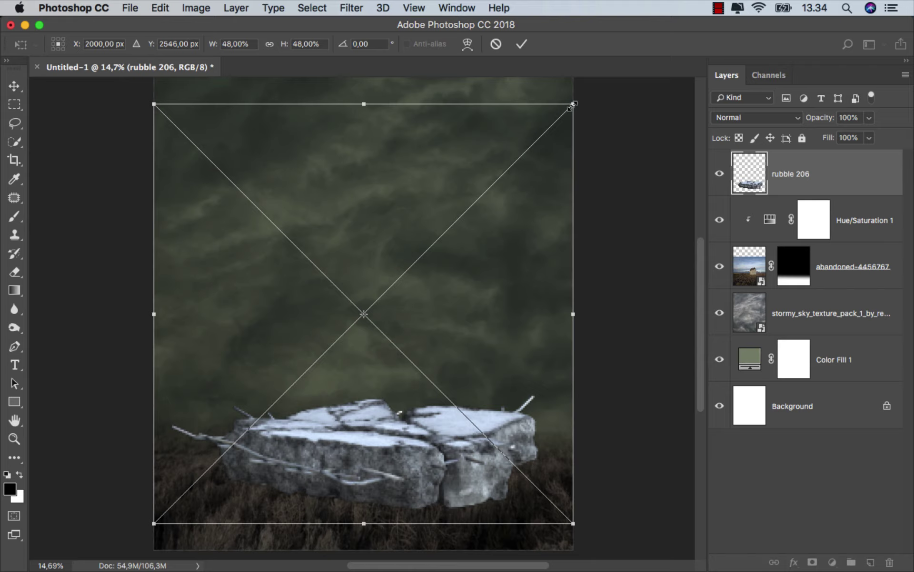
left_click_drag(573, 104, 514, 164)
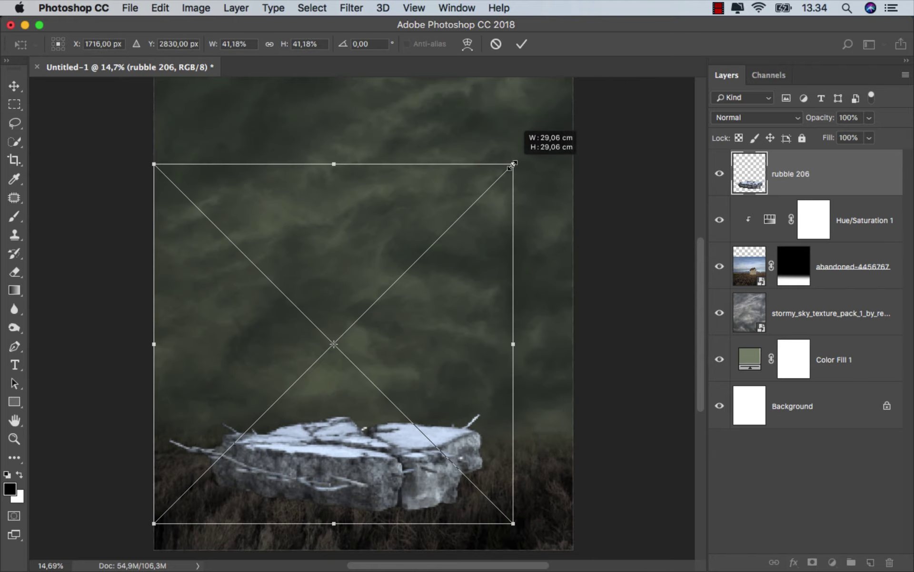
left_click(522, 44)
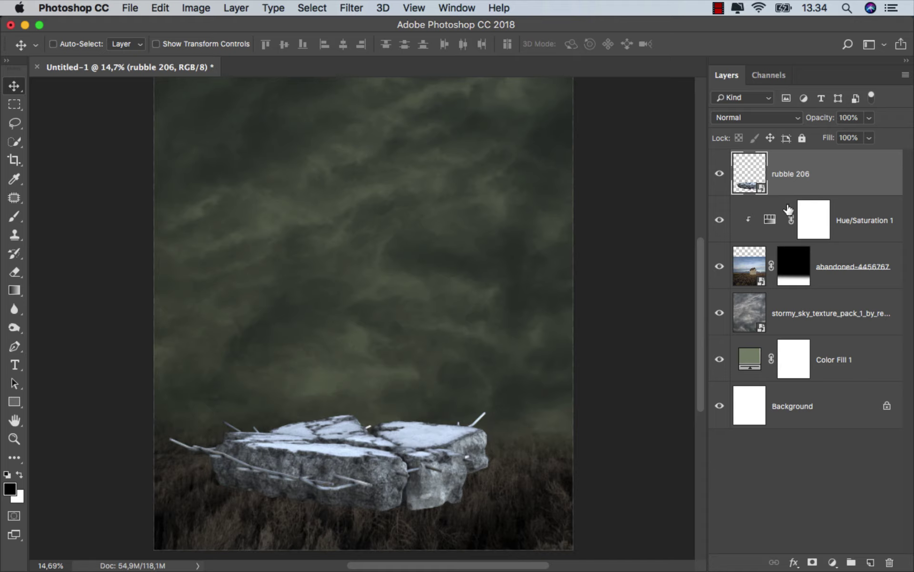
- Add a mask to the rubble and pick the 510 grass brush at 100% opacity
left_click(813, 565)
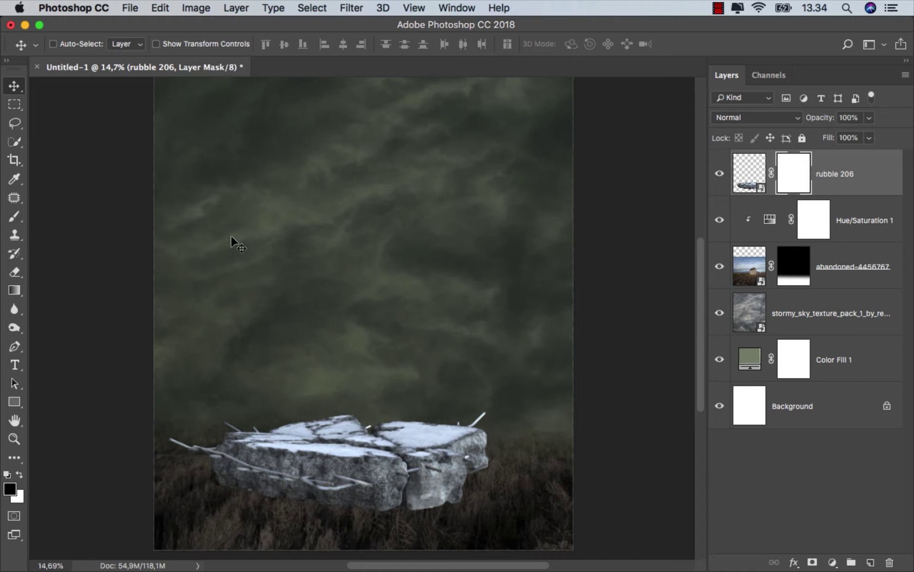
left_click(14, 219)
left_click(81, 212)
right_click(281, 231)
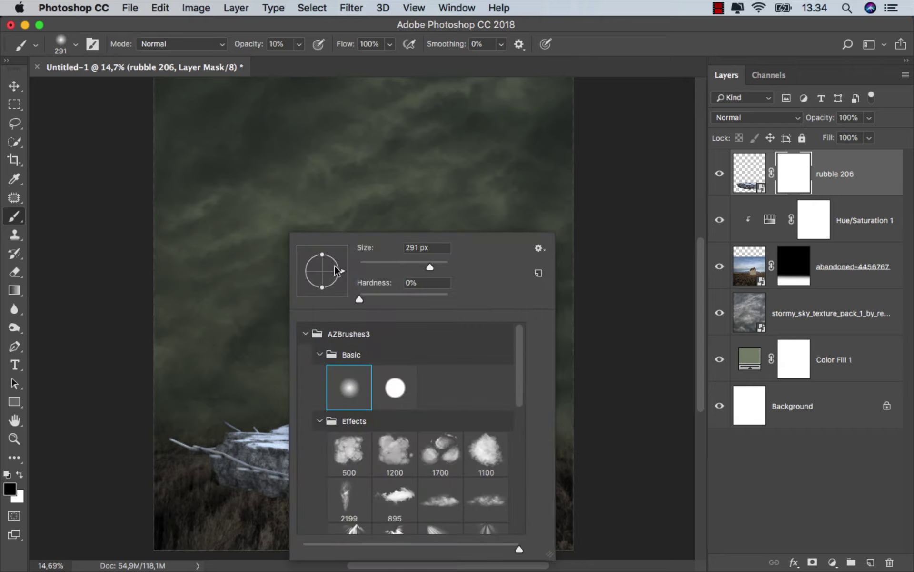
left_click(319, 421)
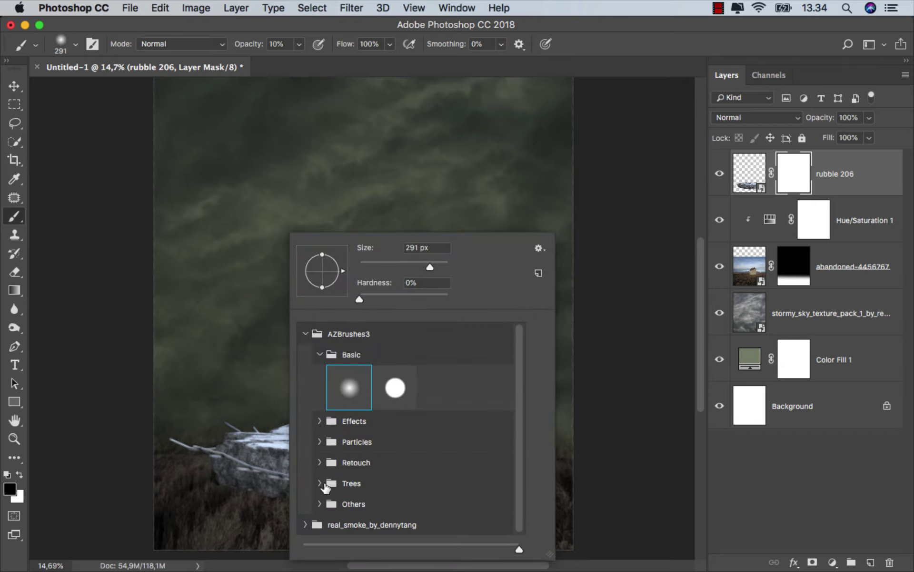
left_click(320, 482)
scroll(436, 481, "down", 2)
left_click(443, 466)
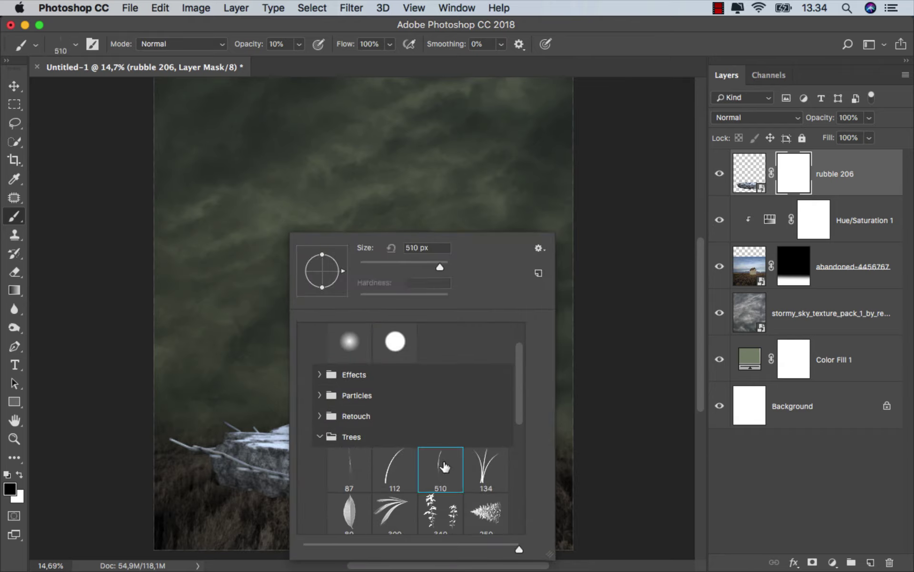
left_click(299, 43)
left_click_drag(298, 61, 385, 66)
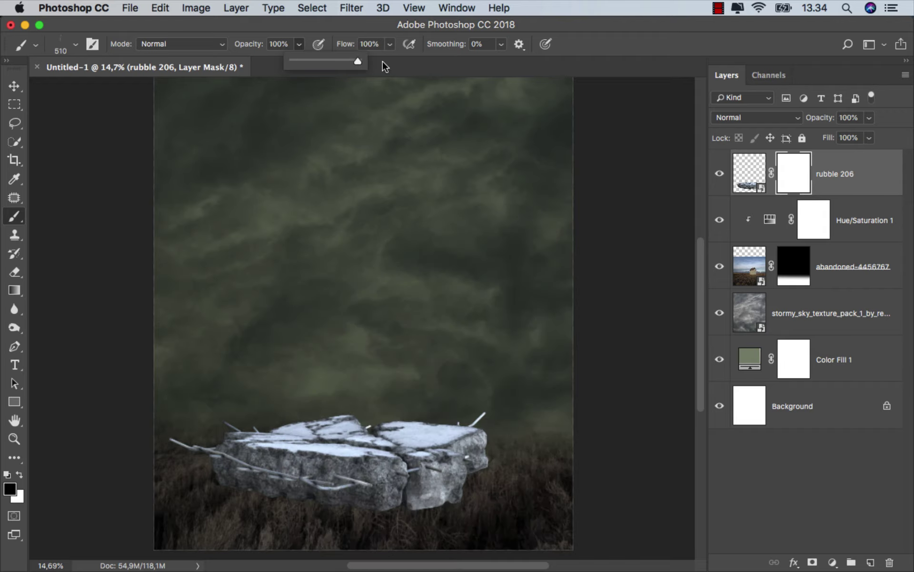
left_click(631, 197)
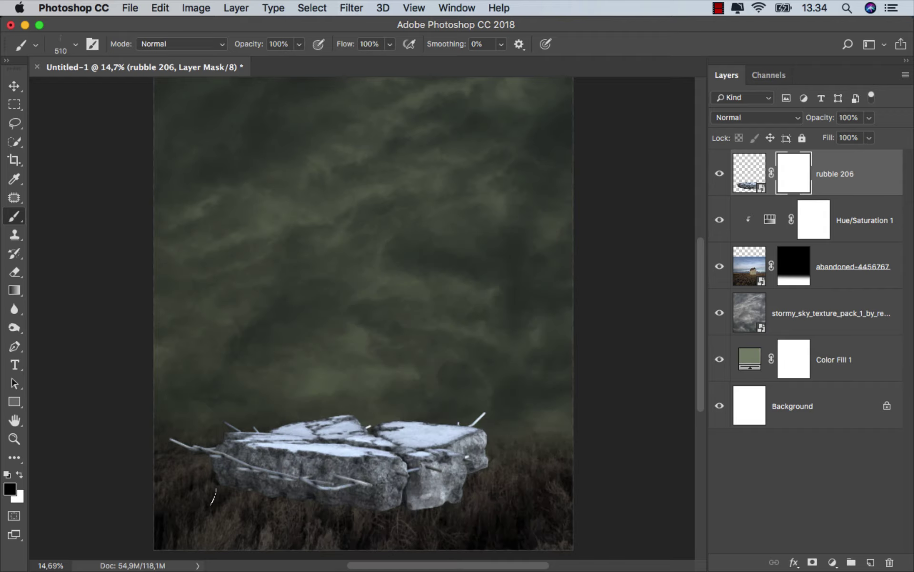
- Paint grass along the rubble's left and right lower edges on its mask
scroll(213, 496, "up", 1)
scroll(213, 497, "up", 3)
scroll(210, 466, "up", 2)
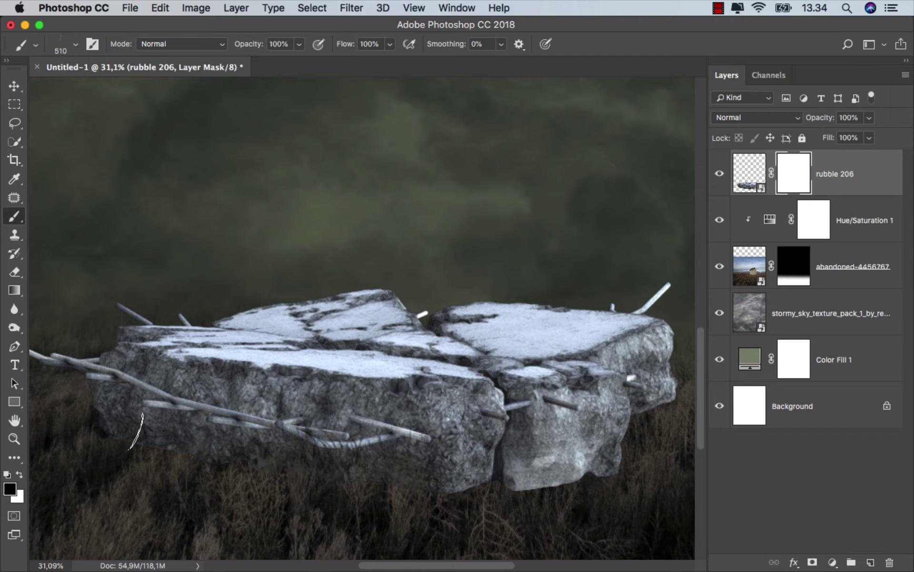
mouse_move(153, 443)
left_mouse_down()
mouse_move(643, 452)
mouse_move(572, 443)
left_mouse_up()
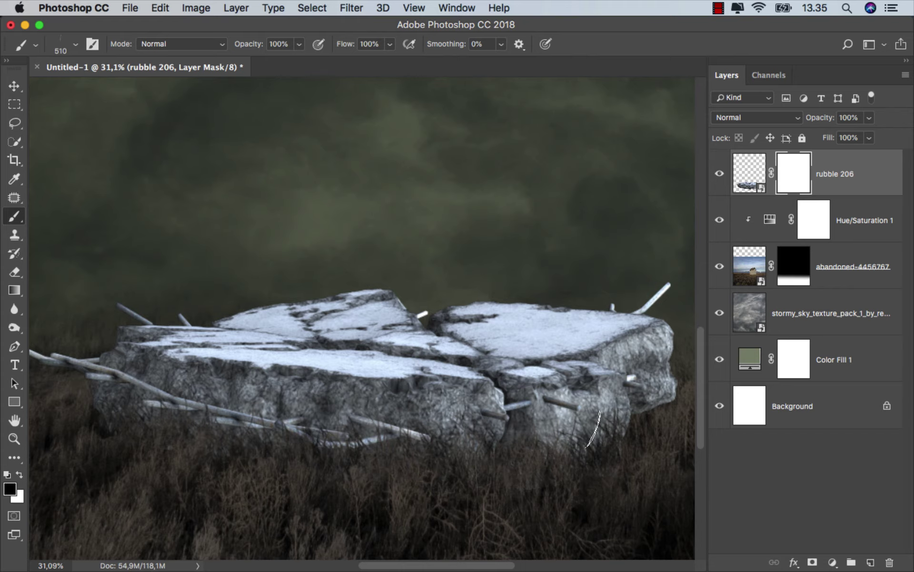
scroll(385, 423, "down", 3)
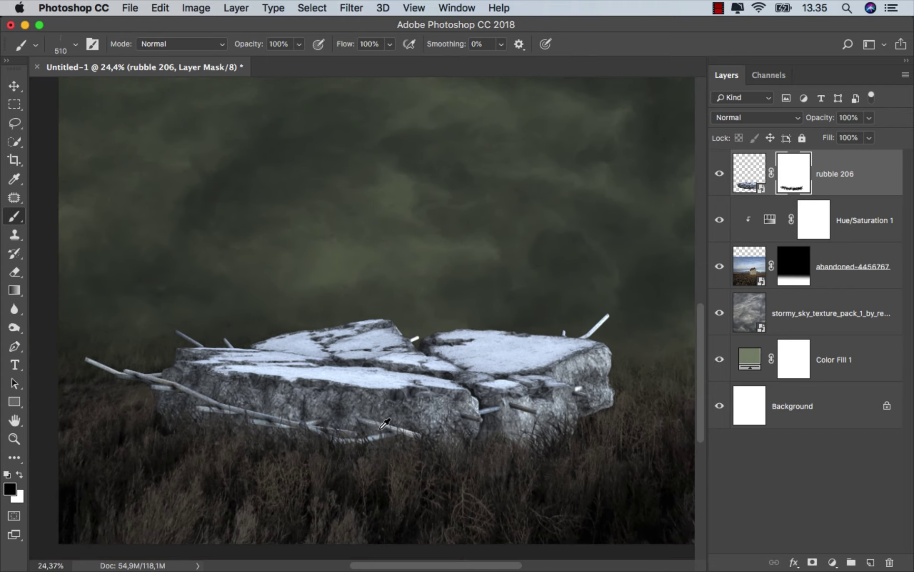
left_click_drag(426, 467, 314, 466)
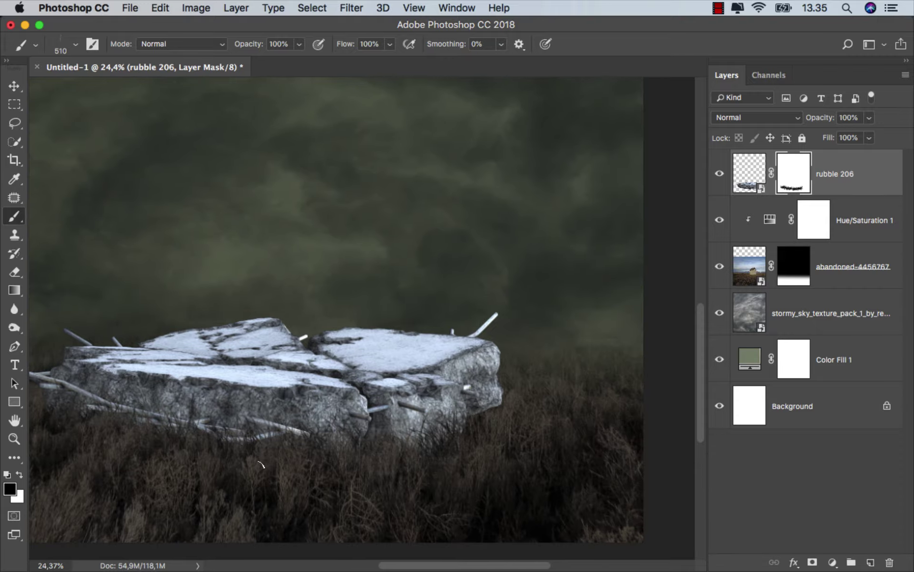
mouse_move(381, 423)
left_mouse_down()
mouse_move(489, 419)
mouse_move(484, 425)
left_mouse_up()
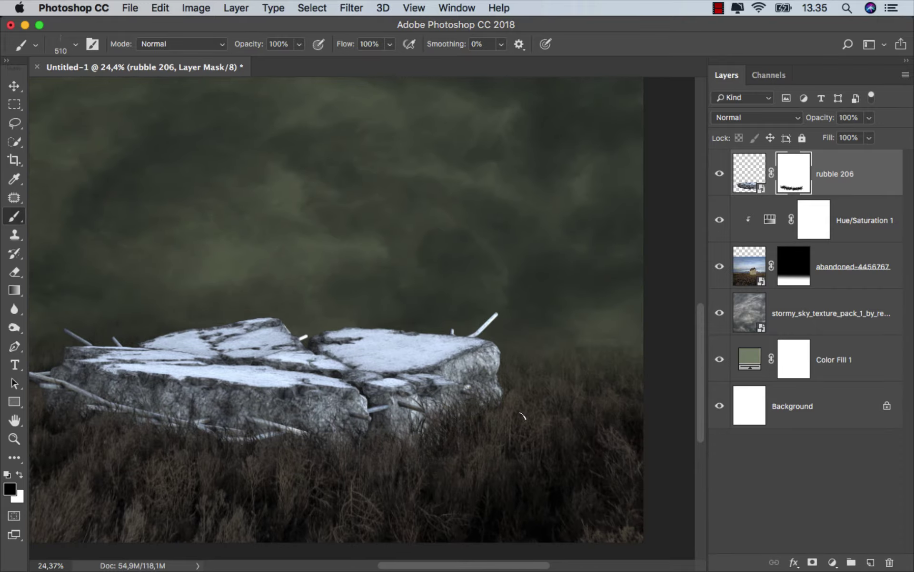
scroll(477, 408, "left", 5)
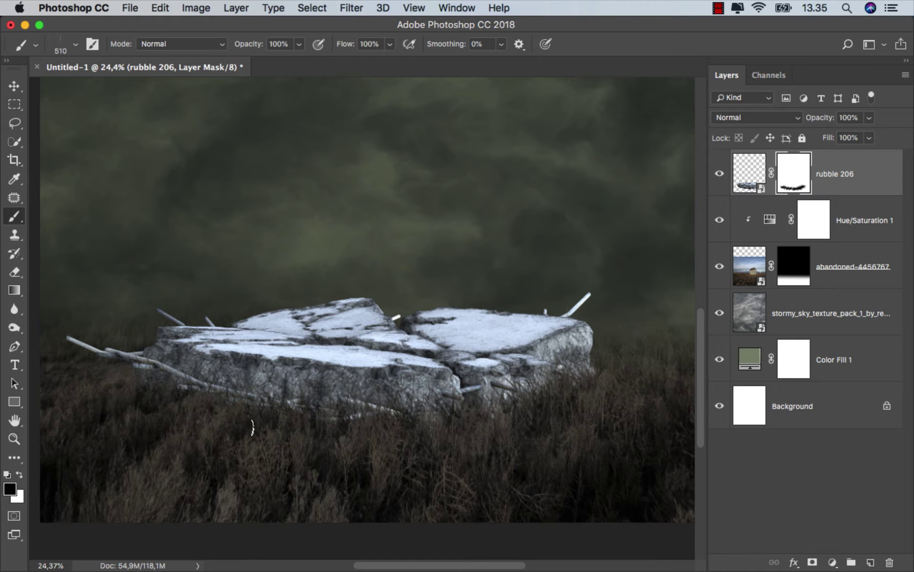
left_click_drag(322, 424, 476, 414)
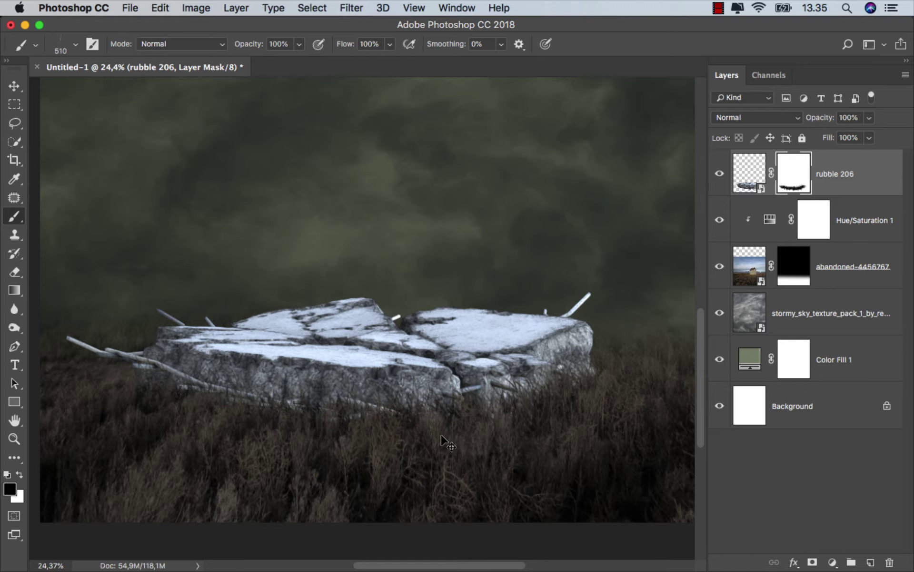
scroll(441, 436, "down", 3)
key("v")
left_click(843, 179)
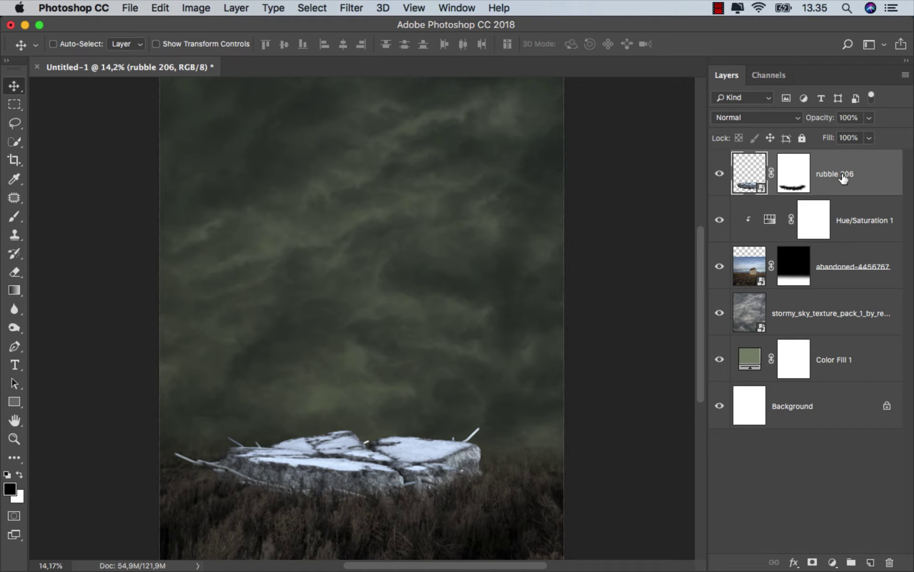
- Apply Shadows/Highlights to the rubble with Shadows 0 and Highlights 100
left_click(207, 9)
mouse_move(219, 47)
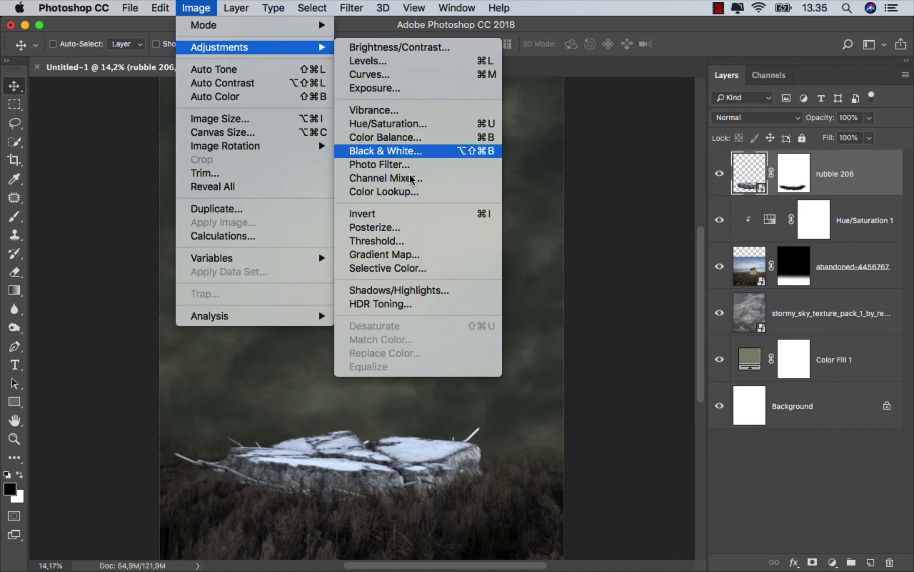
left_click(452, 291)
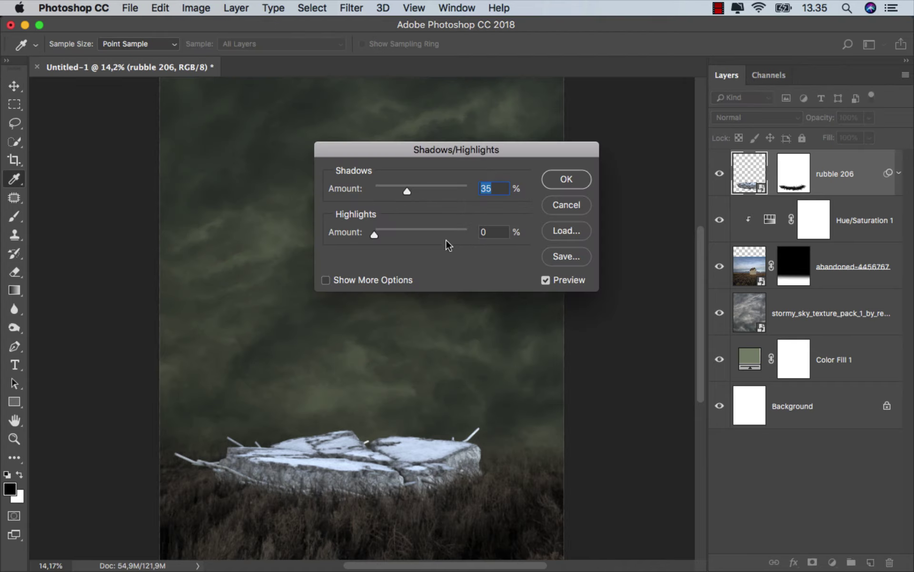
left_click_drag(429, 149, 622, 176)
left_click_drag(589, 217, 569, 219)
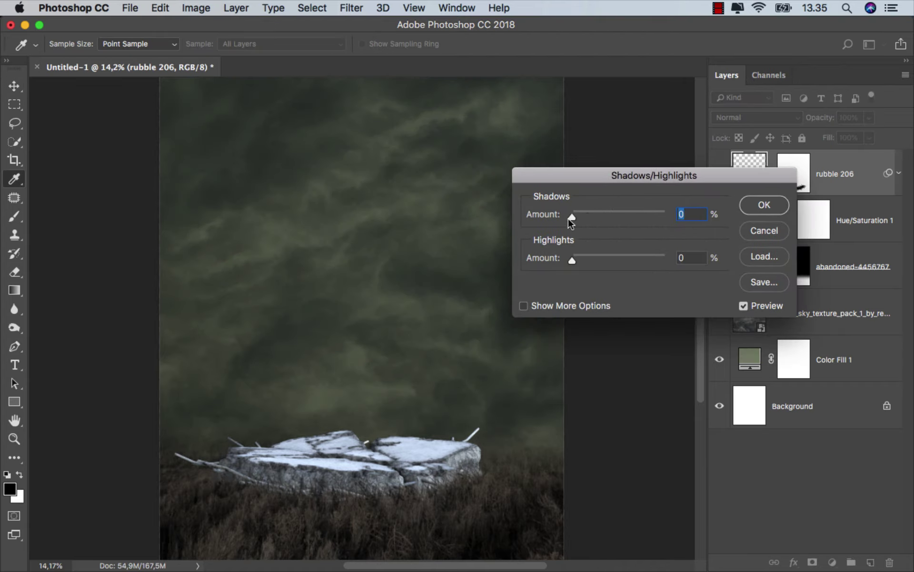
left_click_drag(573, 264, 671, 261)
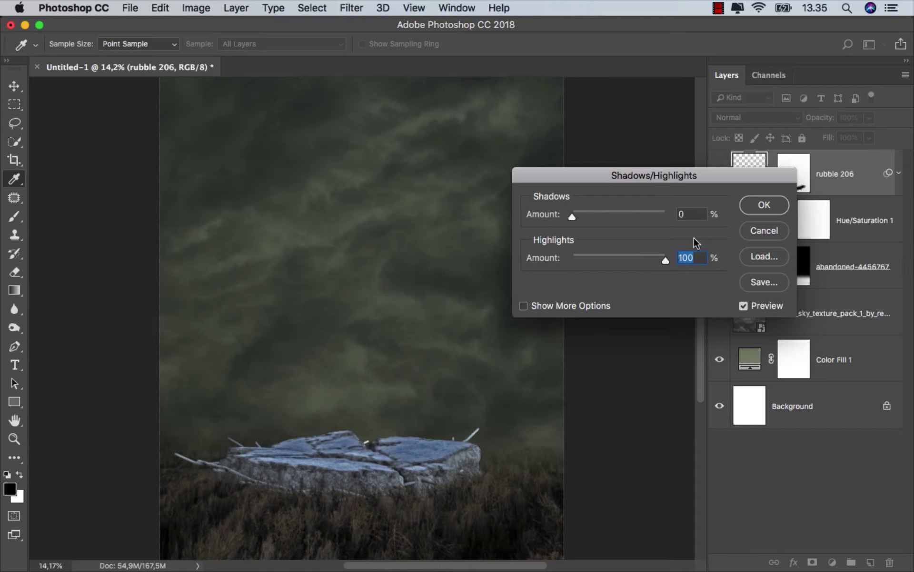
left_click(751, 205)
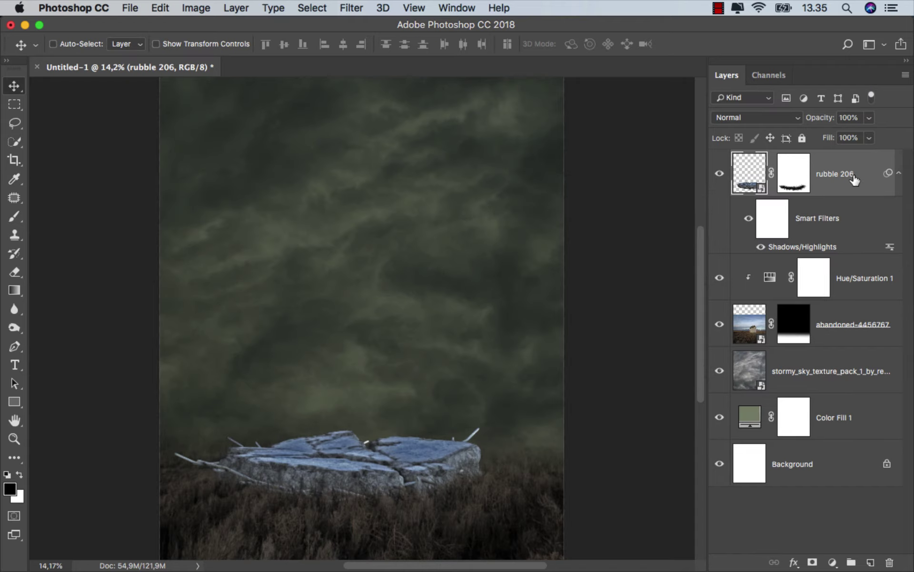
- Clip a Hue/Saturation layer to rubble 206: Saturation -72, Lightness -15, hue shifted greener
left_click(833, 562)
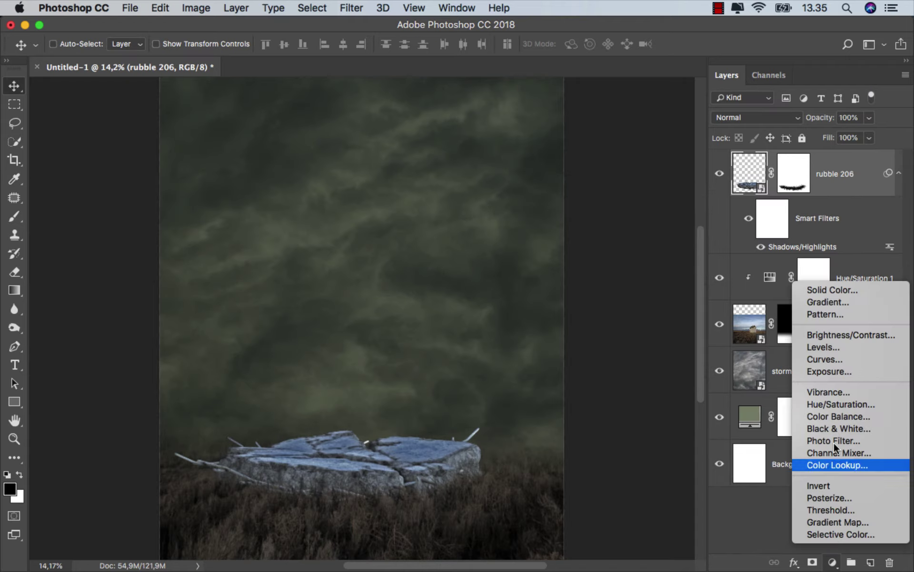
left_click(839, 404)
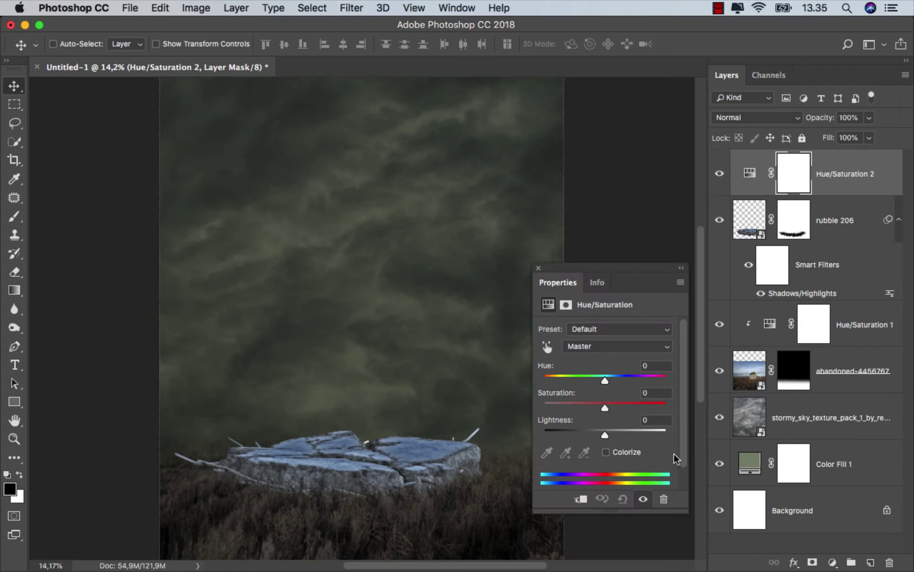
left_click(590, 497)
left_click_drag(643, 272, 662, 248)
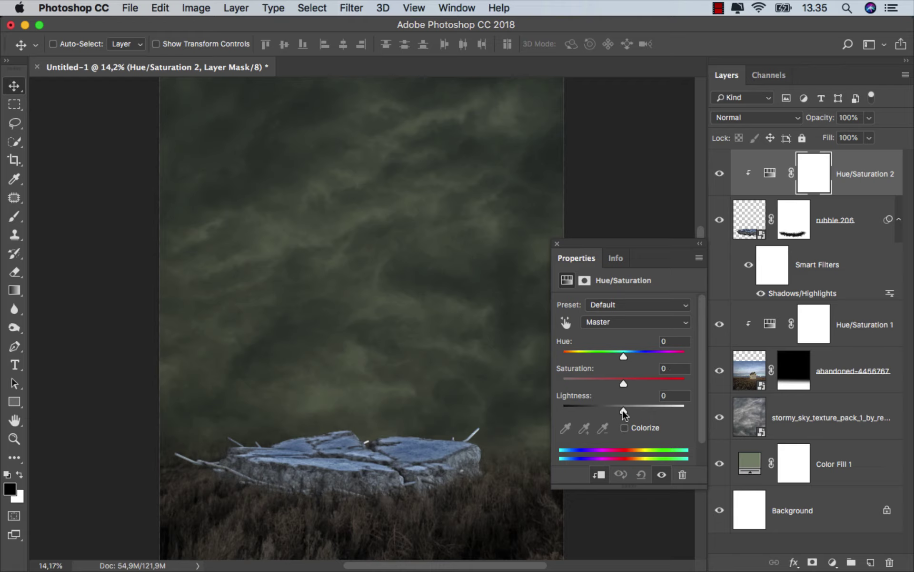
left_click_drag(619, 414, 579, 382)
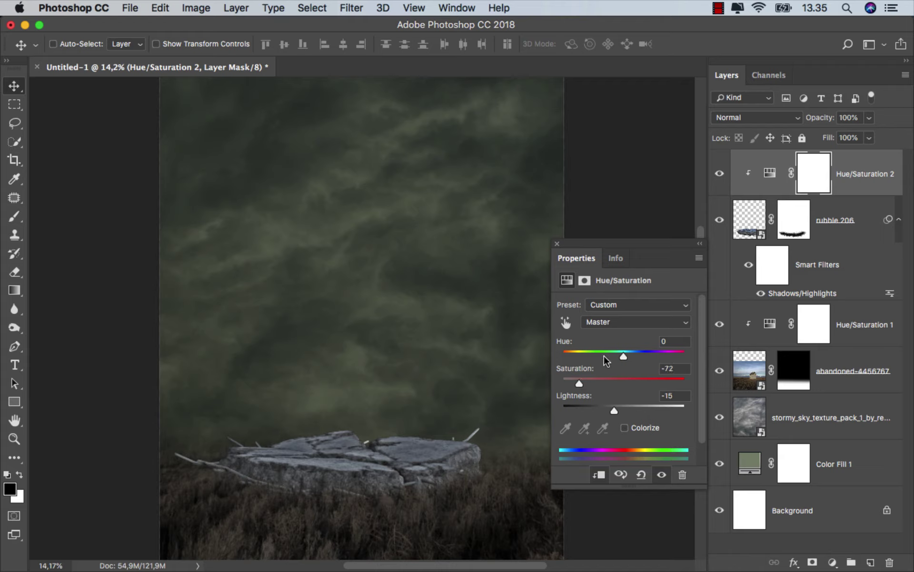
left_click_drag(622, 353, 607, 351)
left_click(558, 244)
left_click(720, 174)
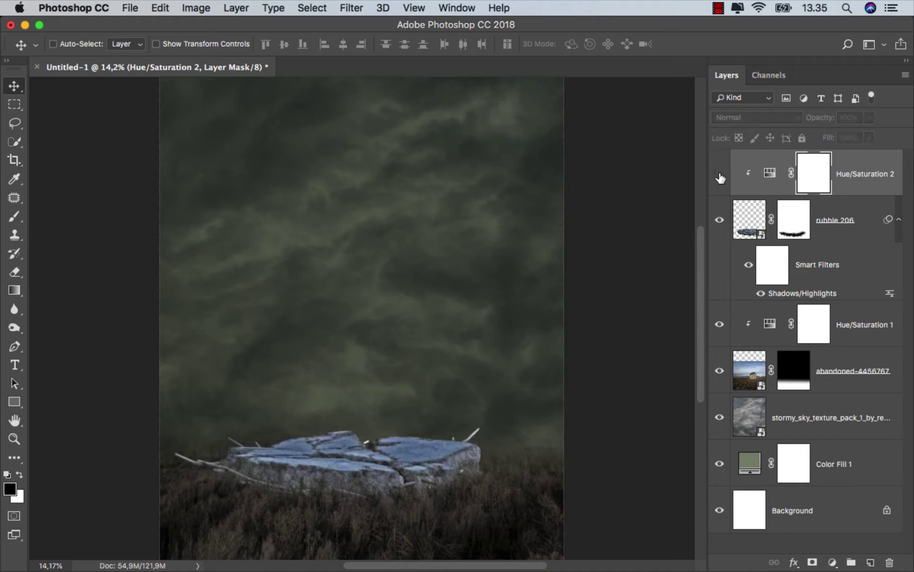
left_click(777, 187)
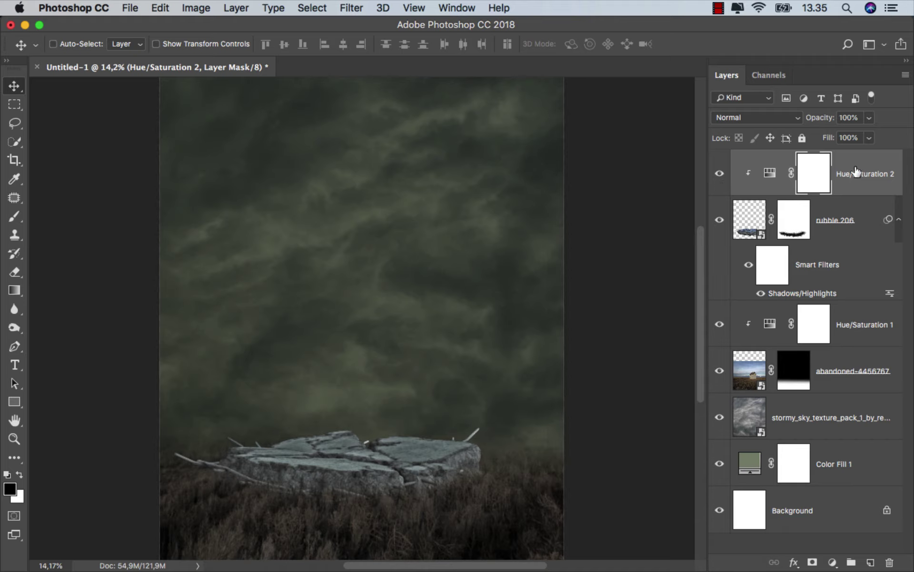
- Add Layer 1 clipped to the rubble and set a soft round brush at 16% opacity
left_click(873, 562)
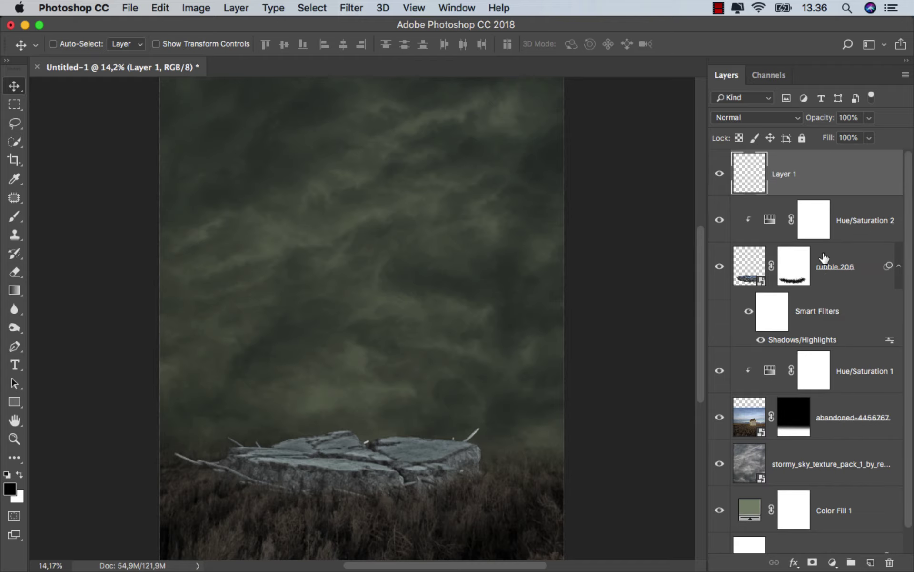
right_click(813, 180)
left_click(693, 420)
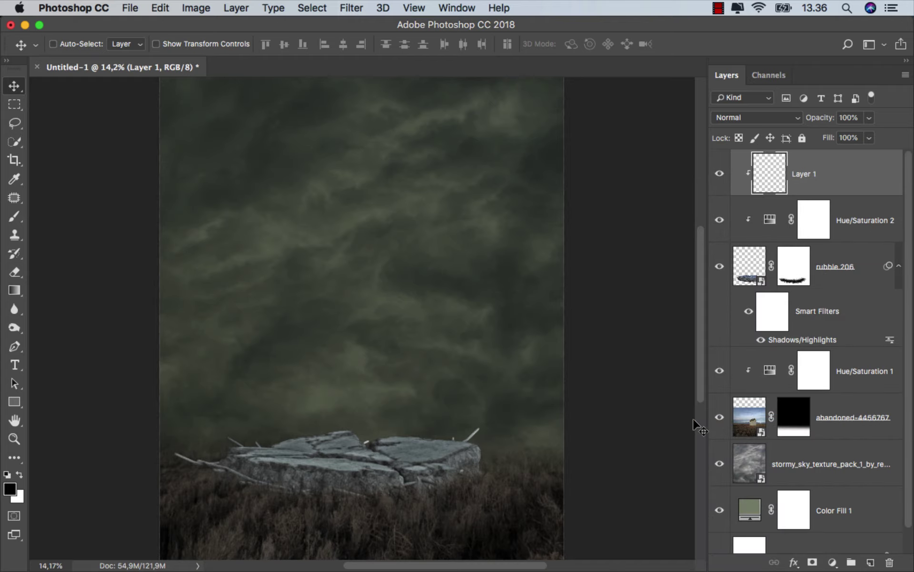
left_click(43, 220)
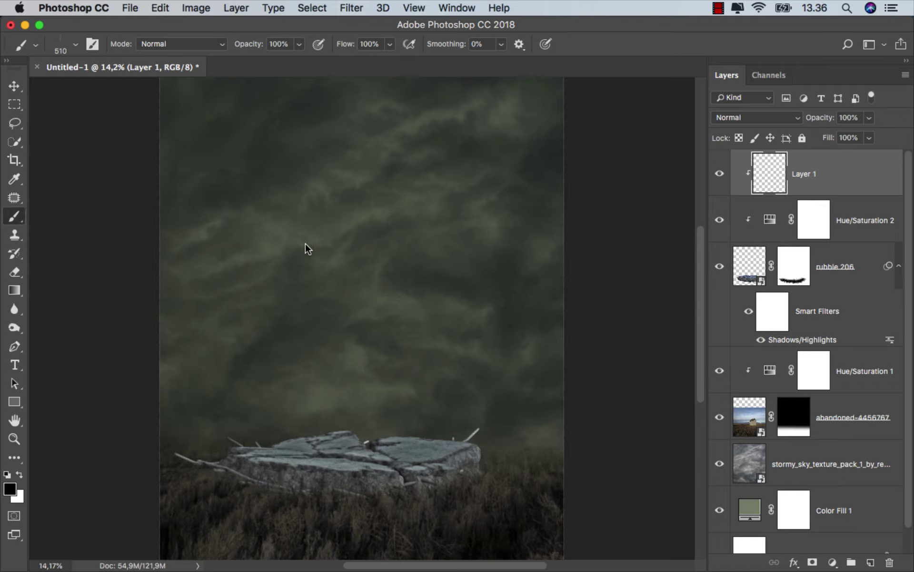
right_click(306, 249)
left_click(374, 351)
scroll(381, 365, "up", 2)
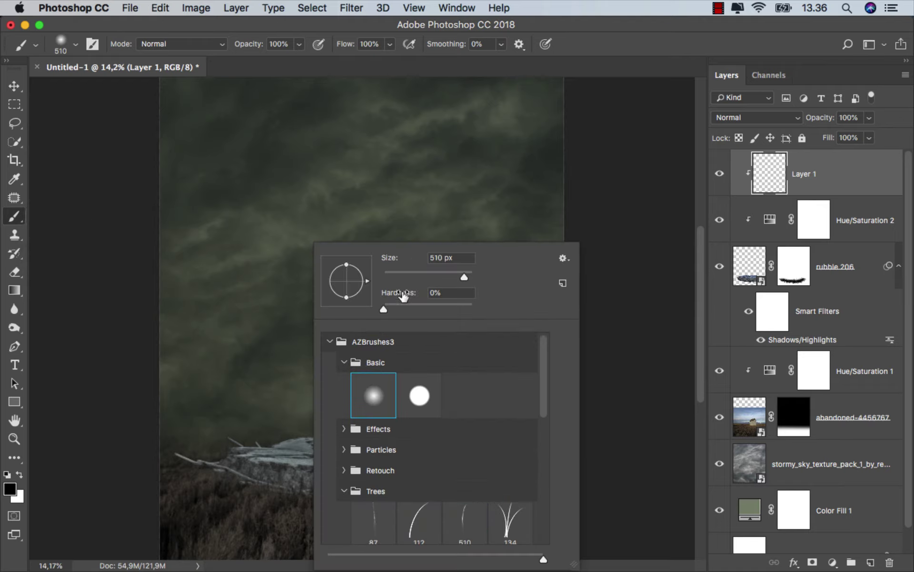
left_click(299, 43)
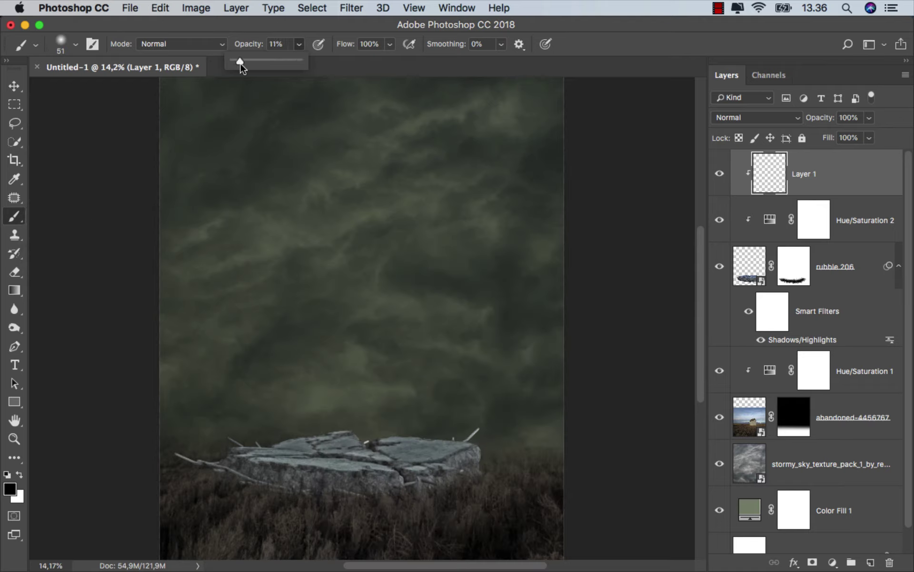
left_click_drag(302, 394, 333, 394)
scroll(301, 476, "up", 3)
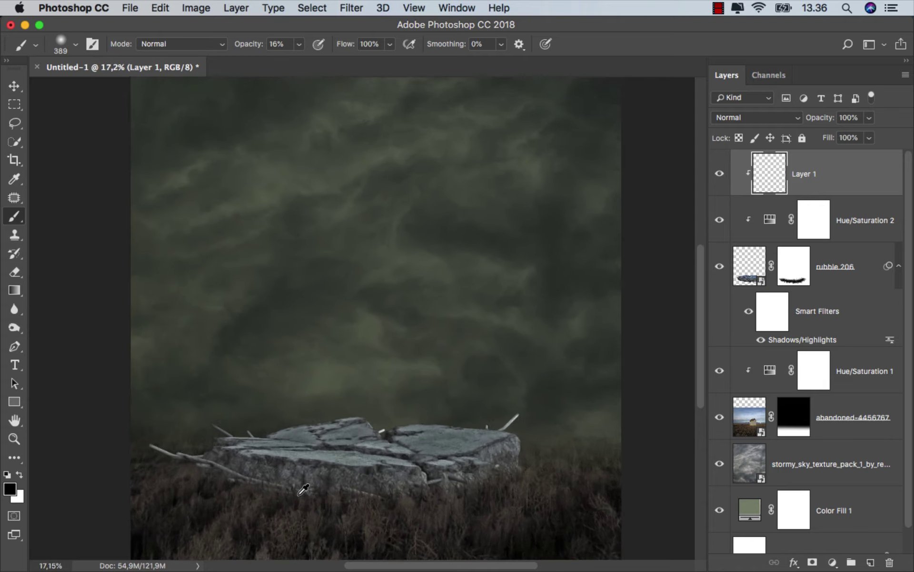
- Set Layer 1 to Multiply and paint soft black shading along the slab's base
left_click(758, 117)
left_click(741, 152)
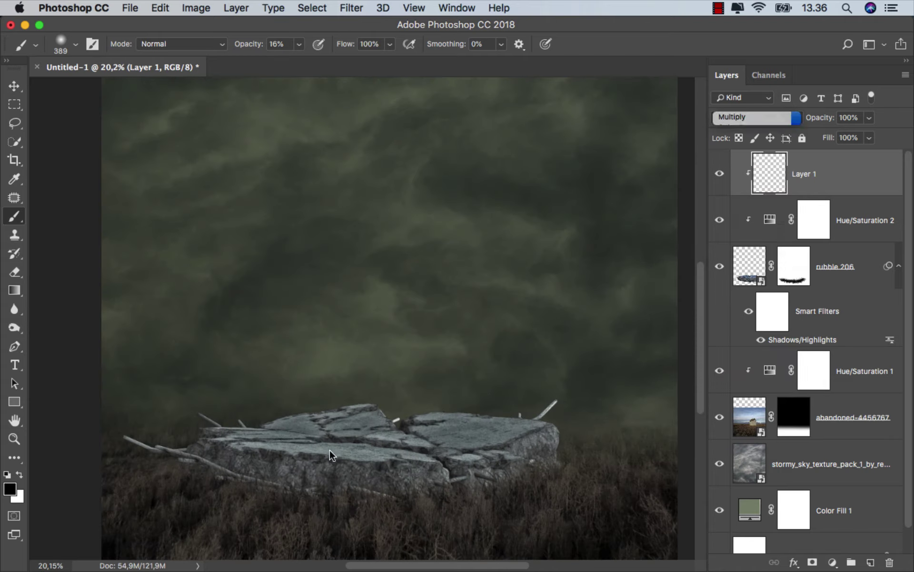
scroll(223, 460, "down", 1)
left_click_drag(222, 460, 251, 475)
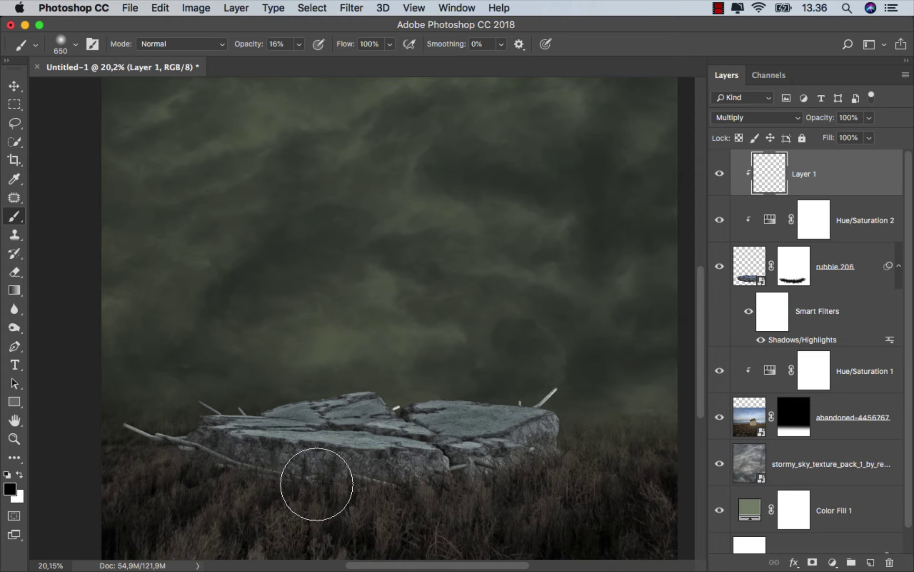
mouse_move(431, 491)
left_mouse_down()
mouse_move(171, 472)
mouse_move(130, 441)
mouse_move(272, 489)
mouse_move(564, 484)
mouse_move(286, 511)
left_mouse_up()
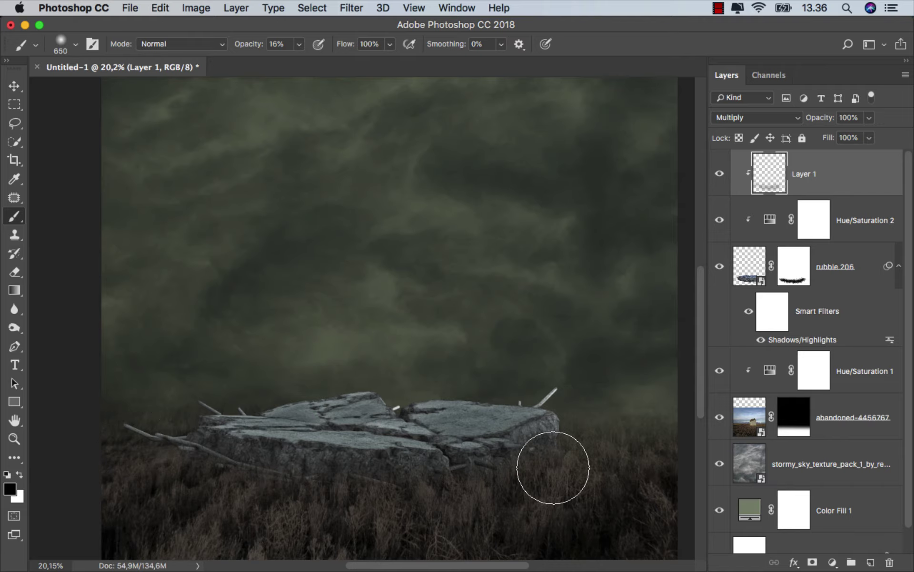
scroll(512, 465, "down", 1)
scroll(512, 465, "down", 2)
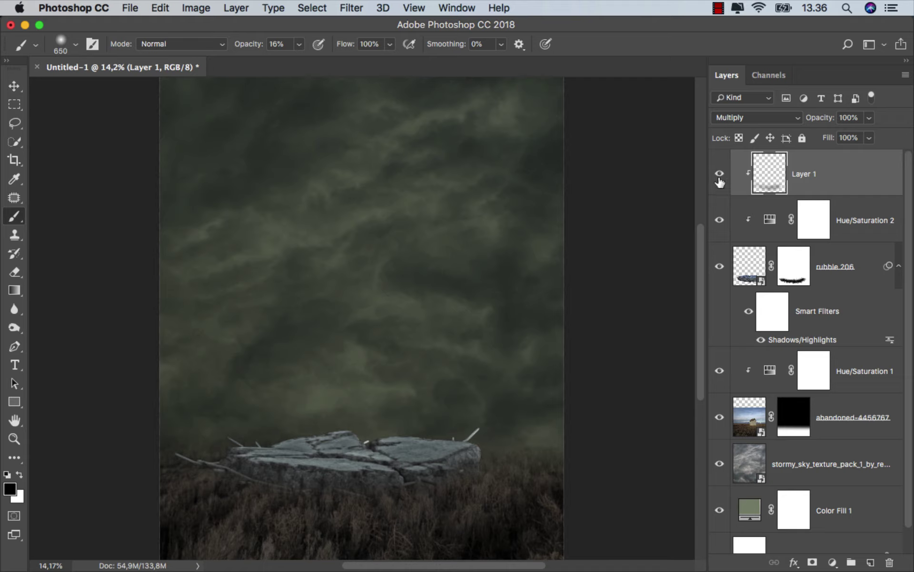
left_click(720, 177)
- Add Layer 2 above Hue/Saturation 1, clipped to the field image
key("v")
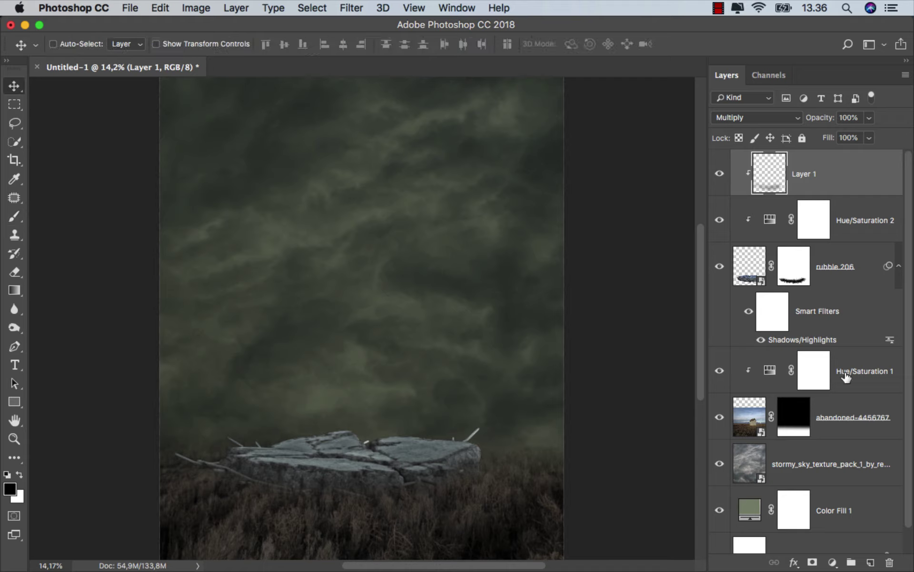
left_click(846, 376)
left_click(721, 417)
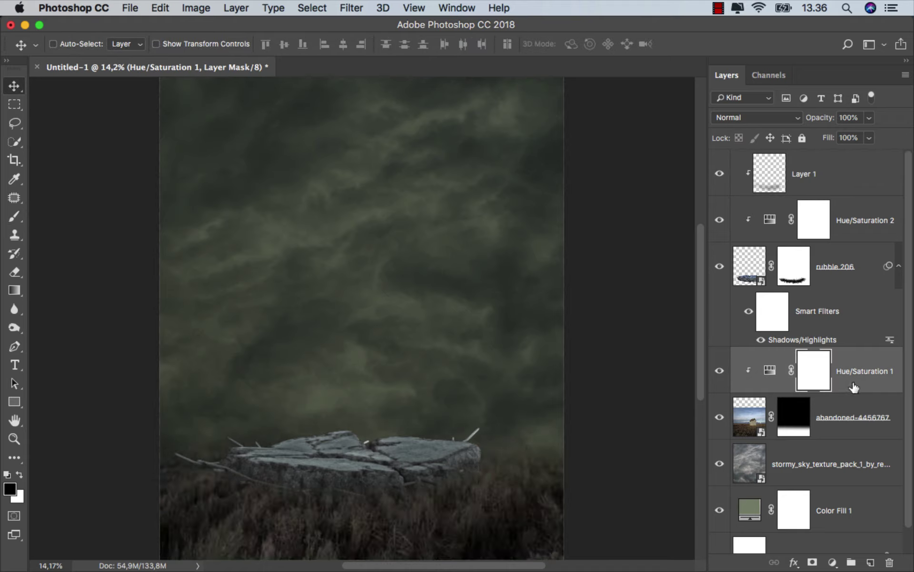
left_click(871, 562)
right_click(811, 376)
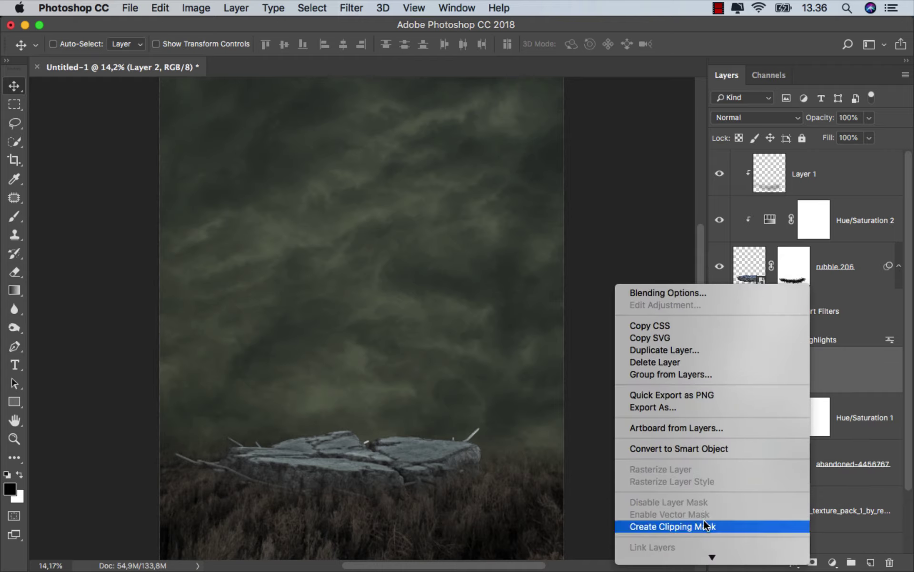
left_click(704, 522)
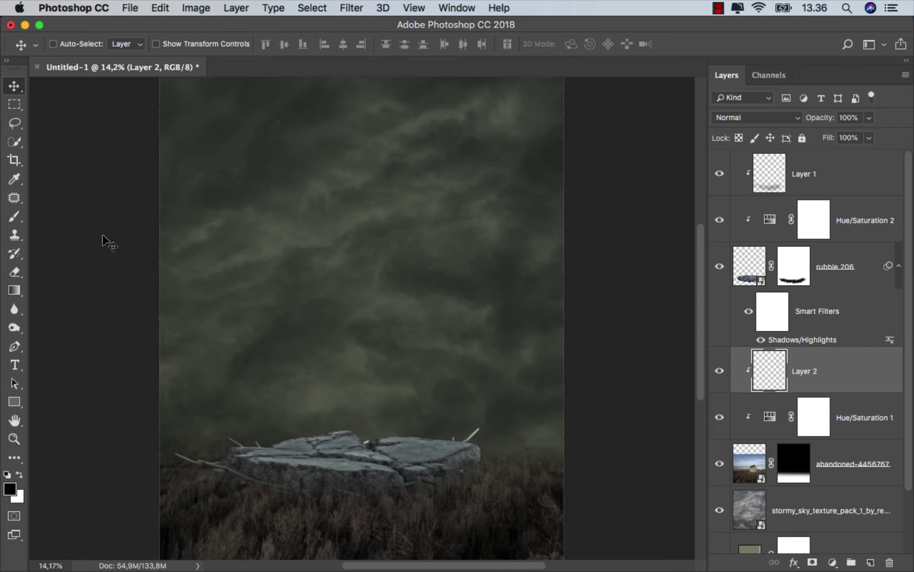
- Set Layer 2 to Multiply and paint faint dark shading on the grass under the slab
left_click(20, 217)
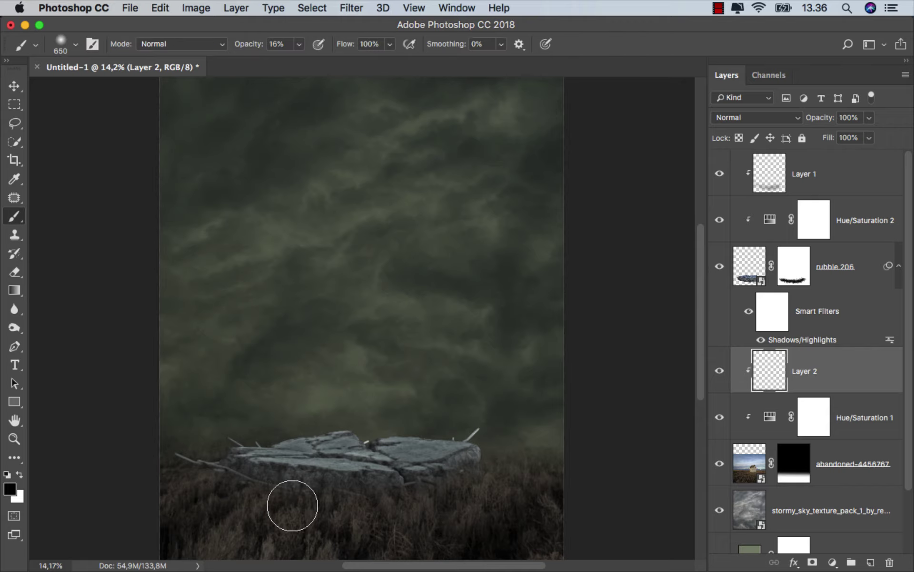
scroll(292, 505, "up", 1)
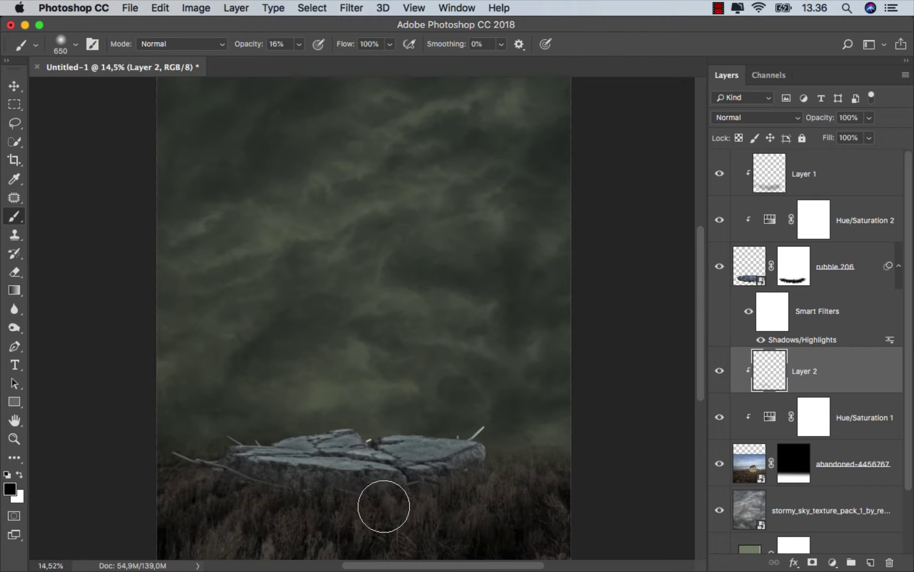
left_click(739, 117)
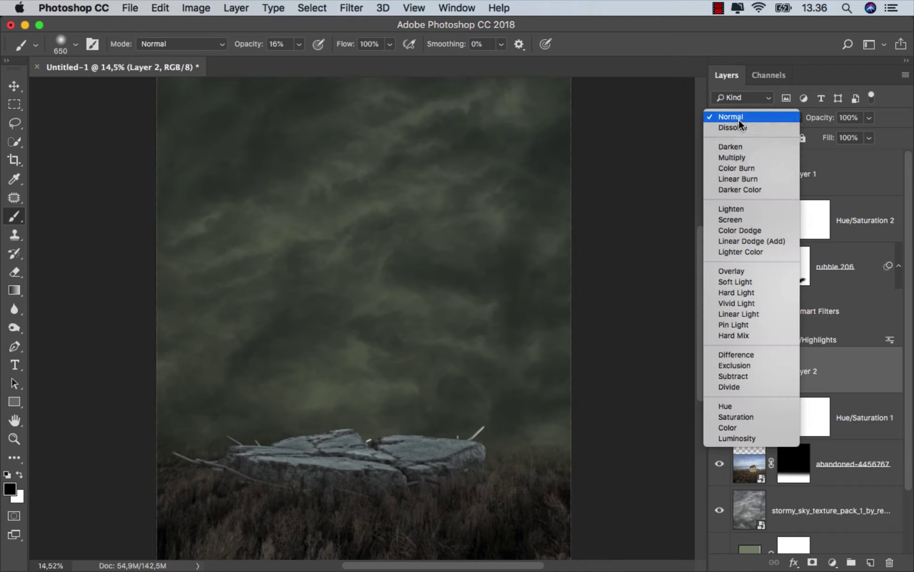
left_click(736, 156)
mouse_move(457, 480)
left_mouse_down()
mouse_move(412, 512)
mouse_move(341, 526)
mouse_move(249, 519)
mouse_move(302, 539)
mouse_move(402, 535)
mouse_move(457, 515)
left_mouse_up()
scroll(406, 478, "down", 1)
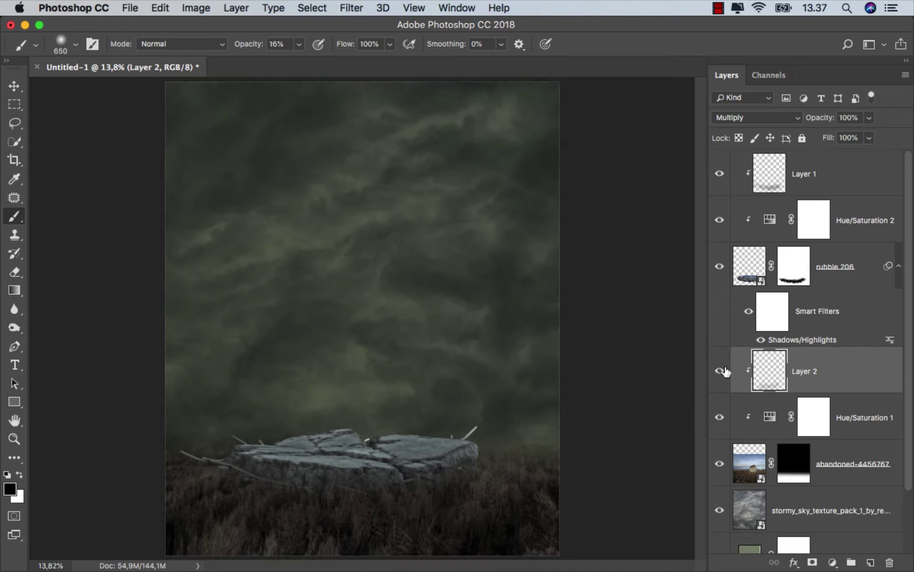
double_click(724, 370)
key("v")
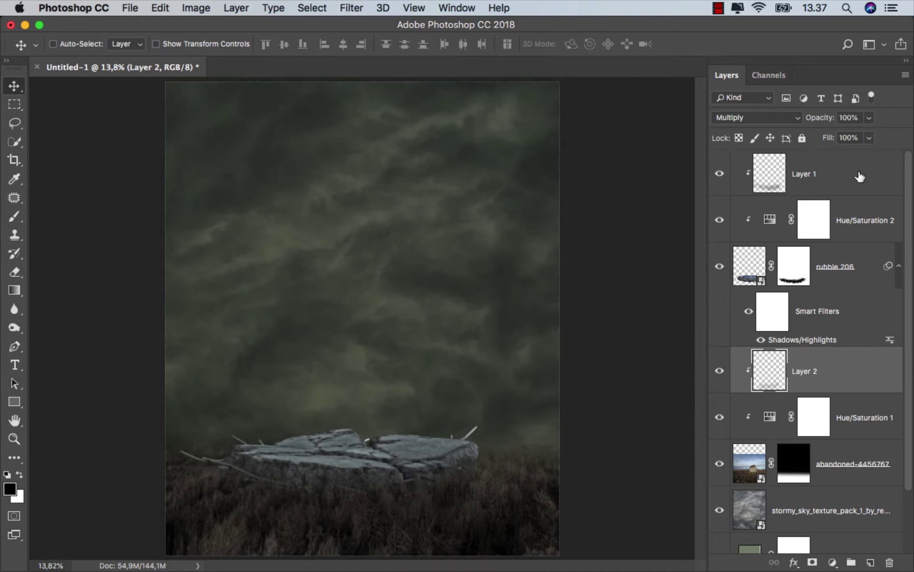
left_click(860, 177)
mouse_move(457, 565)
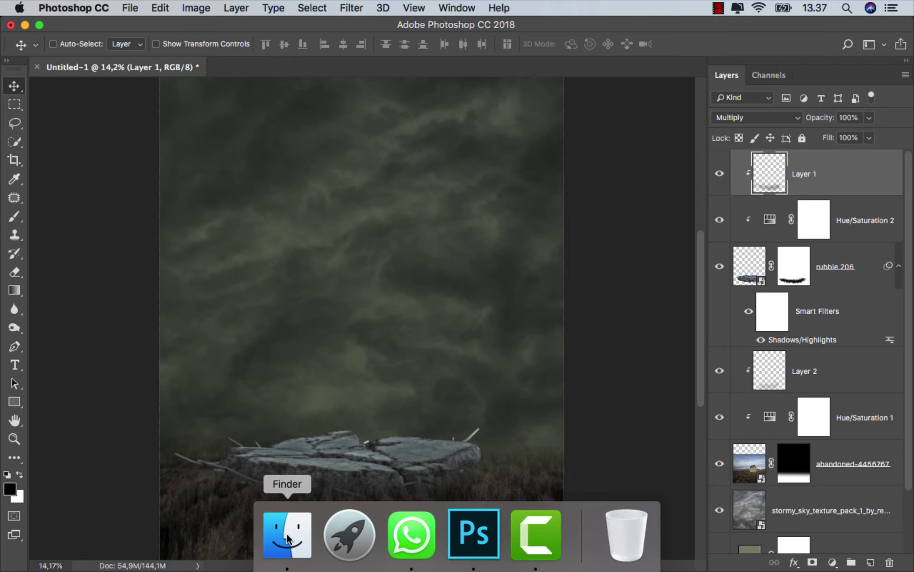
- Place the ruined building image, flip it horizontally, and move its layer below the field image
left_click(288, 539)
left_click_drag(352, 112, 376, 443)
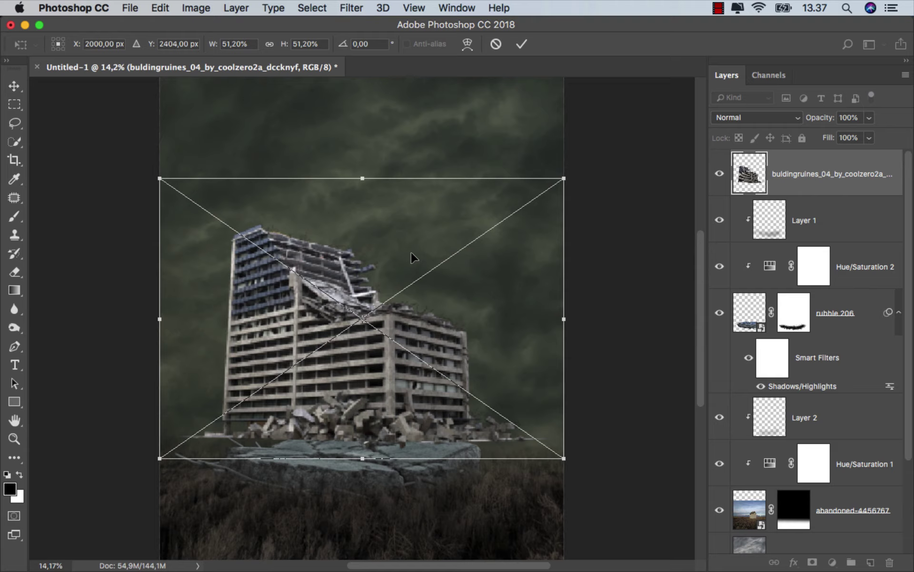
right_click(399, 262)
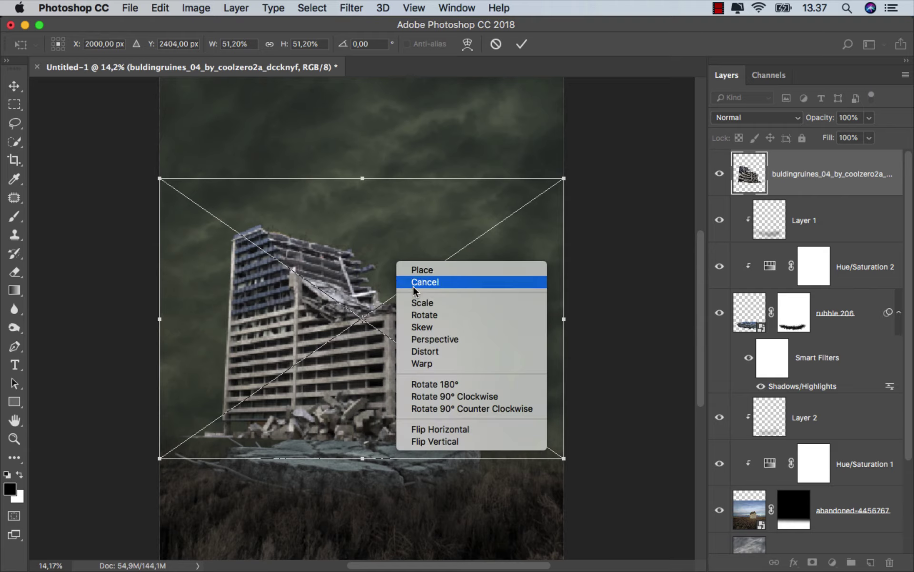
left_click(461, 434)
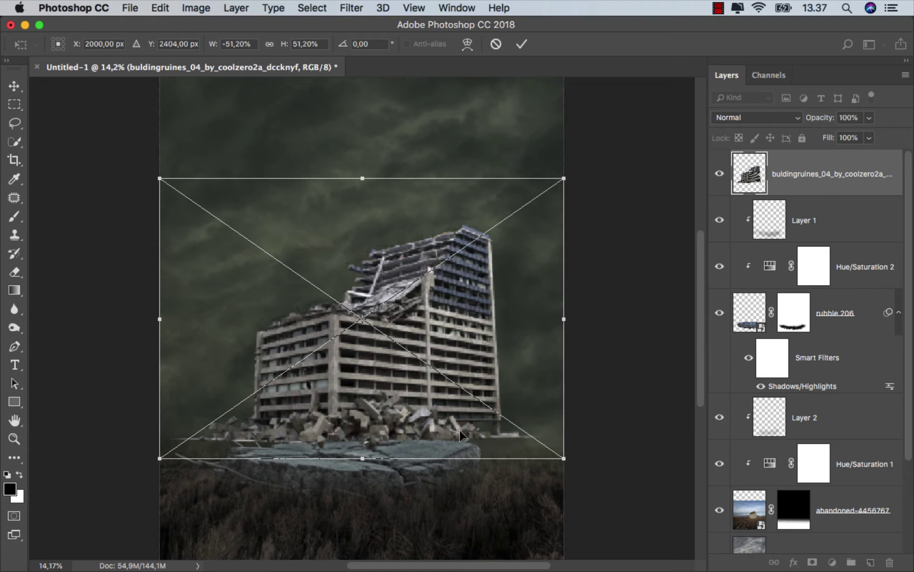
left_click(522, 45)
left_click_drag(822, 188, 799, 529)
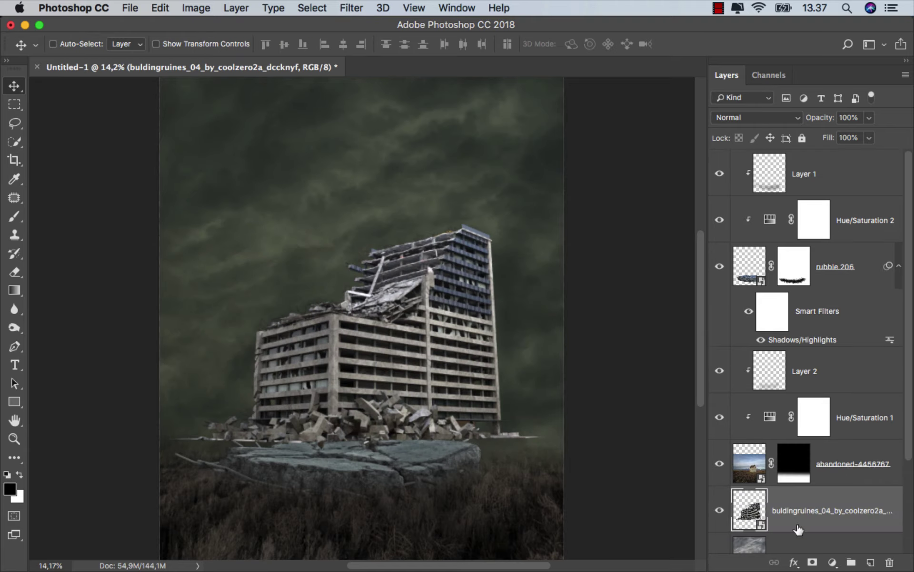
left_click_drag(402, 386, 473, 426)
- Stretch the building taller and adjust its width with Free Transform
key("super+t")
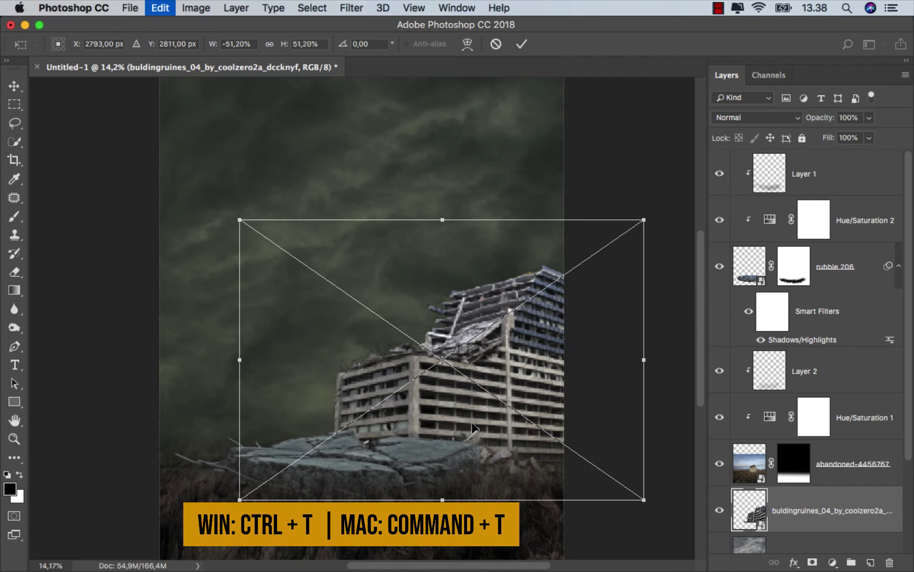
scroll(473, 426, "down", 3)
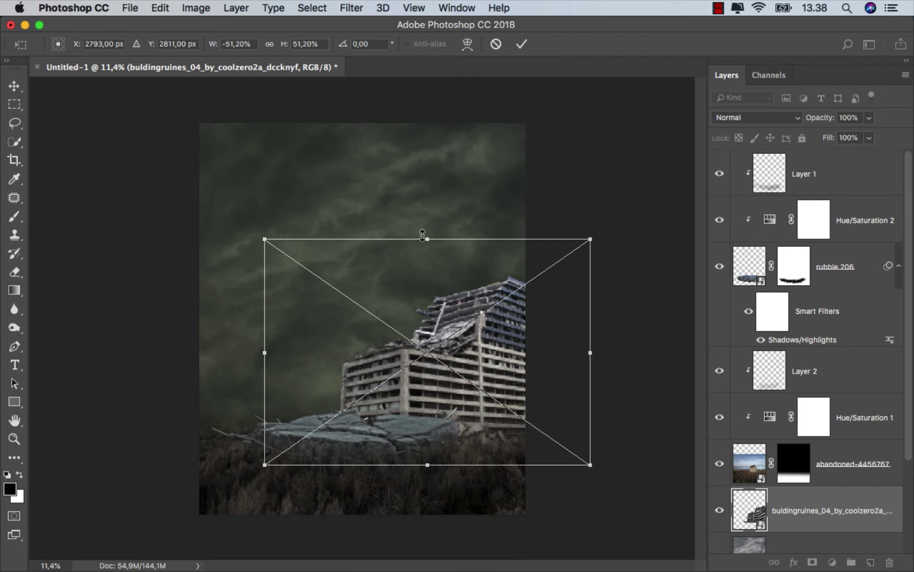
left_click_drag(423, 235, 424, 89)
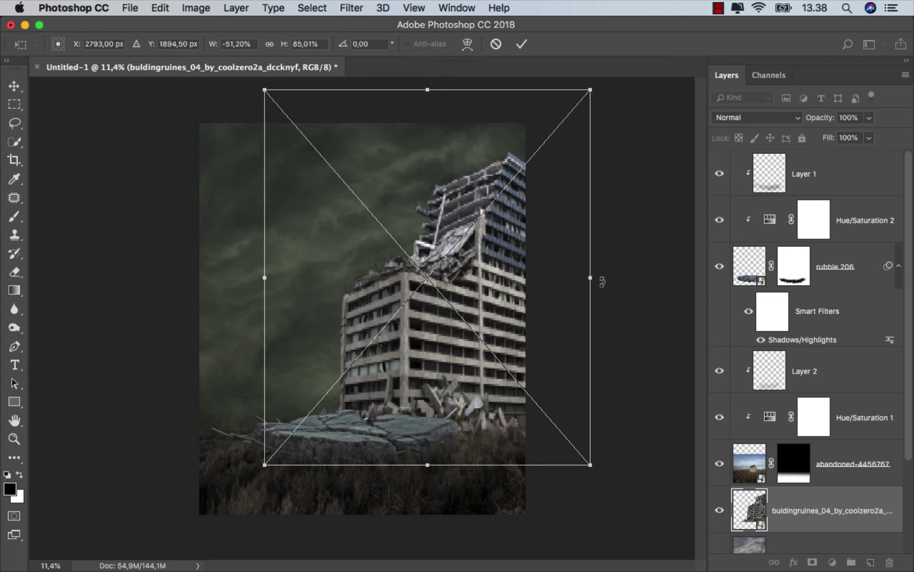
left_click_drag(601, 281, 639, 275)
left_click_drag(264, 278, 293, 279)
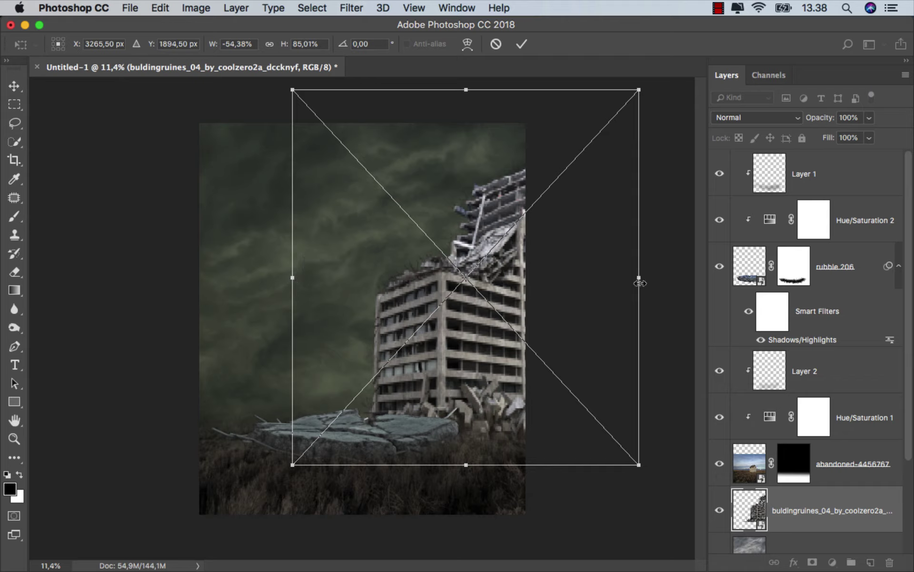
left_click_drag(640, 283, 634, 283)
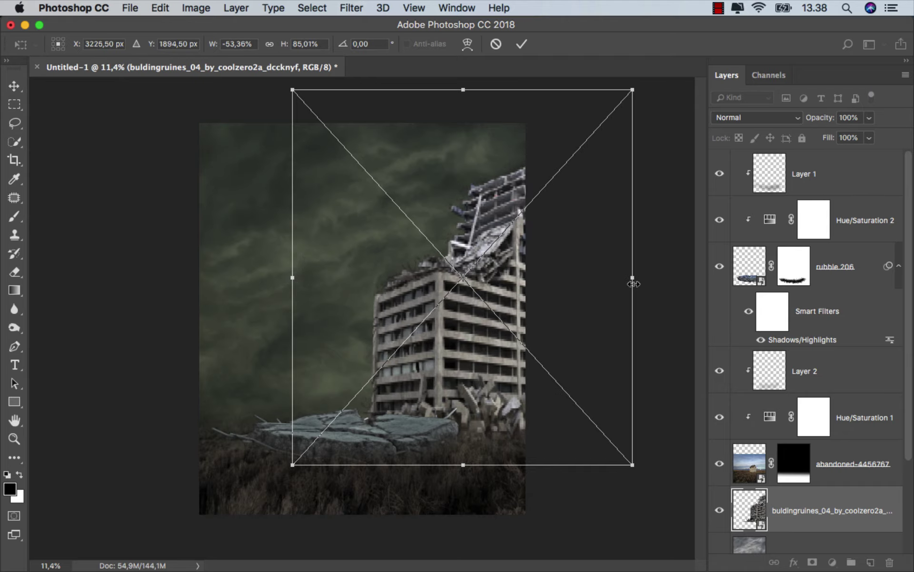
left_click(522, 45)
- Set the building layer to Multiply blending with 60% fill
left_click(741, 118)
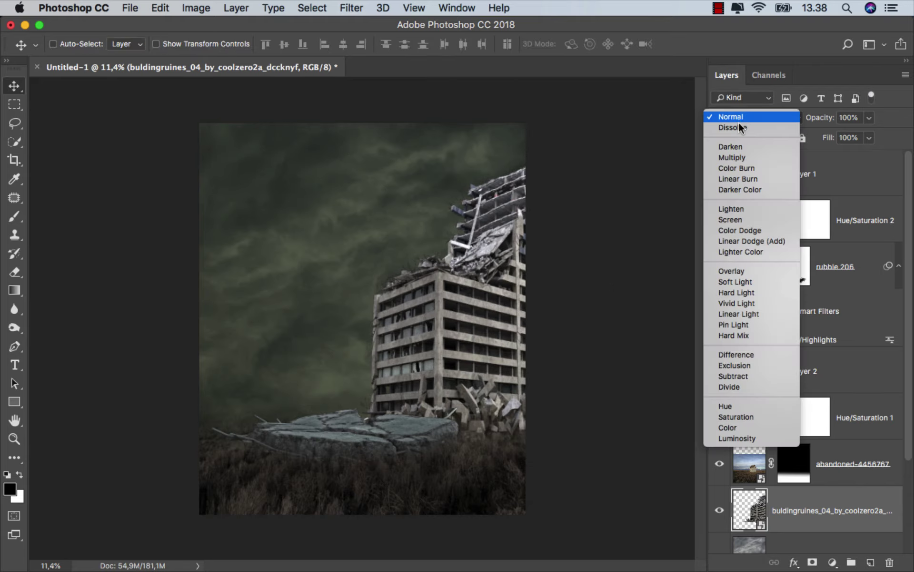
left_click(744, 157)
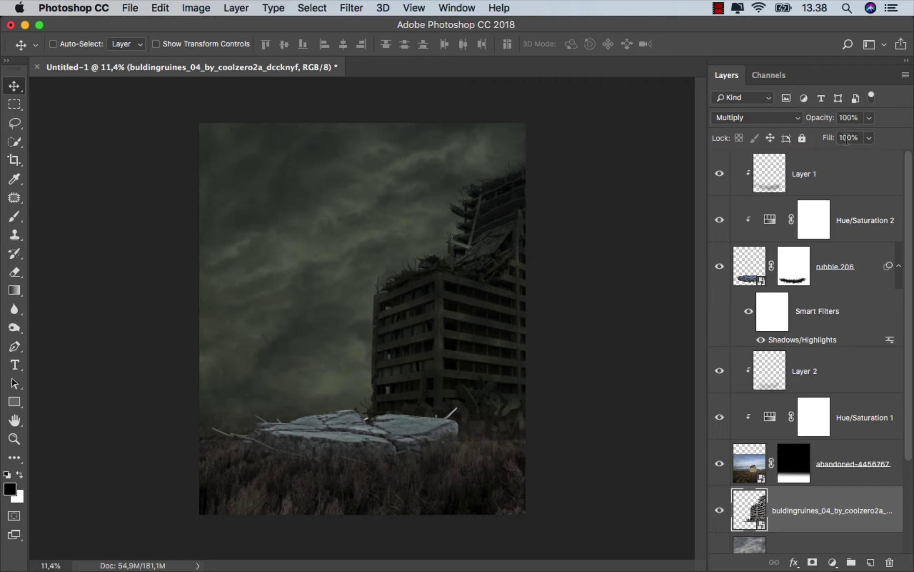
left_click(869, 138)
left_click_drag(860, 156, 854, 157)
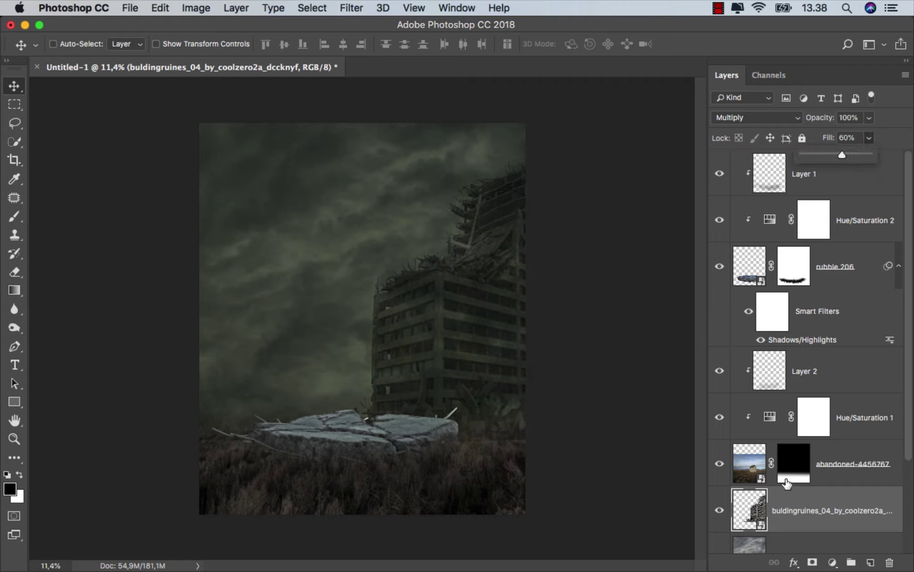
left_click(714, 514)
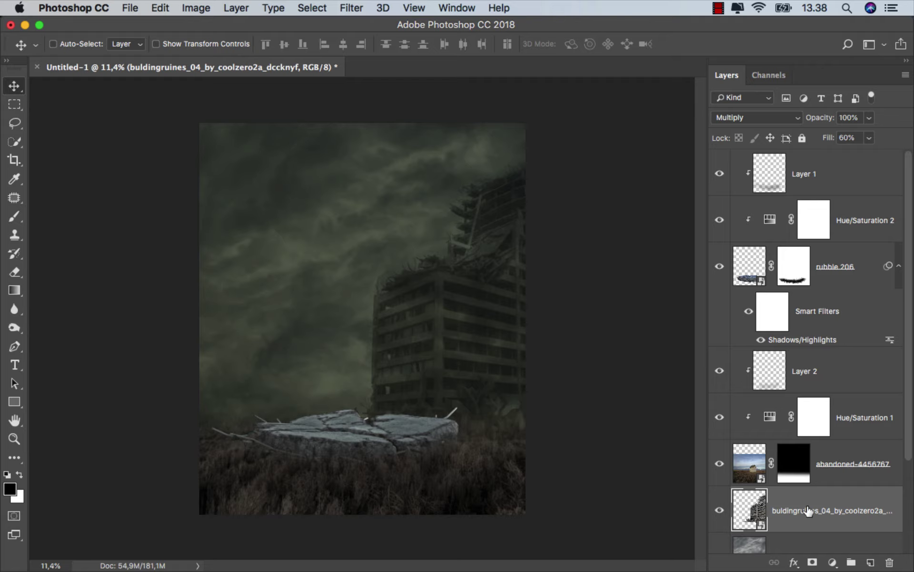
- Place buldingruines_07 flipped horizontally on the left, with its layer below the abandoned landscape
left_click(827, 183)
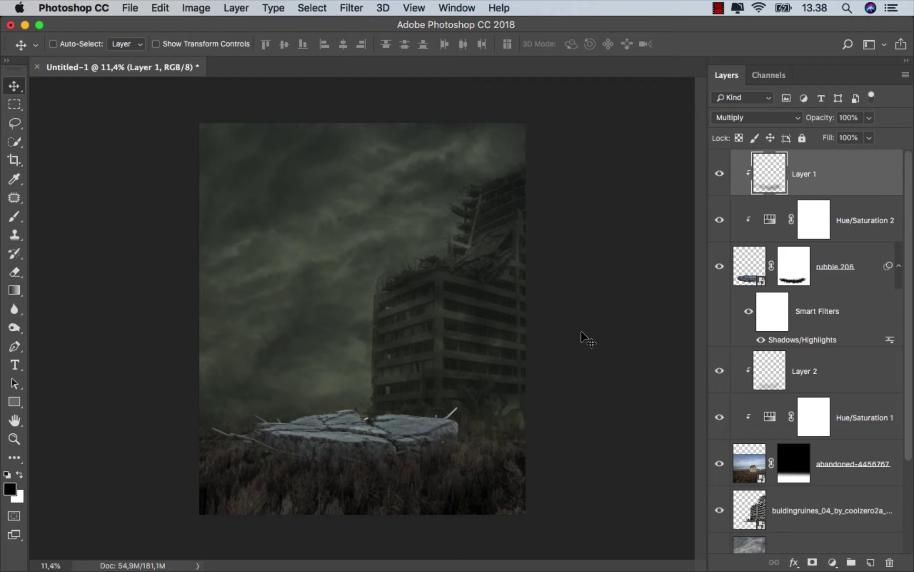
left_click(285, 535)
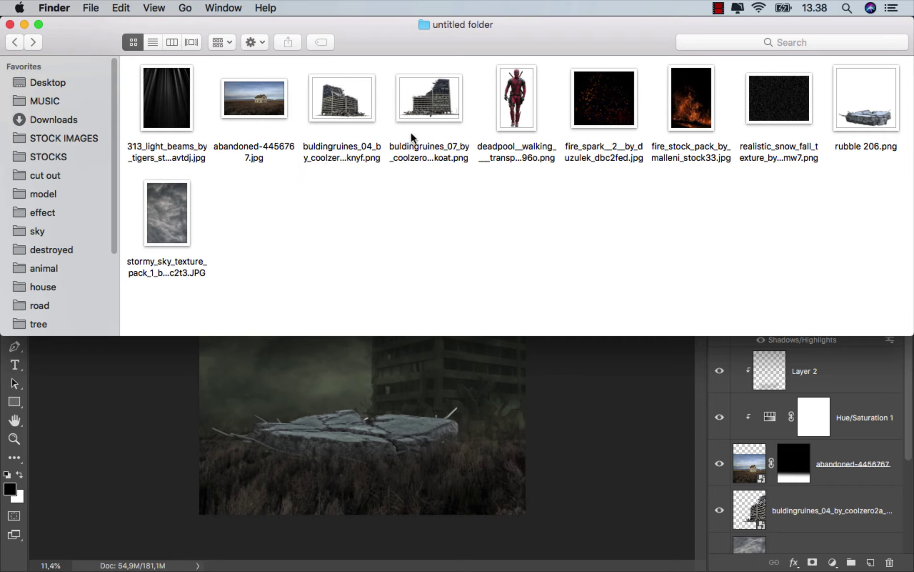
mouse_move(429, 114)
left_mouse_down()
mouse_move(405, 280)
mouse_move(316, 281)
left_mouse_up()
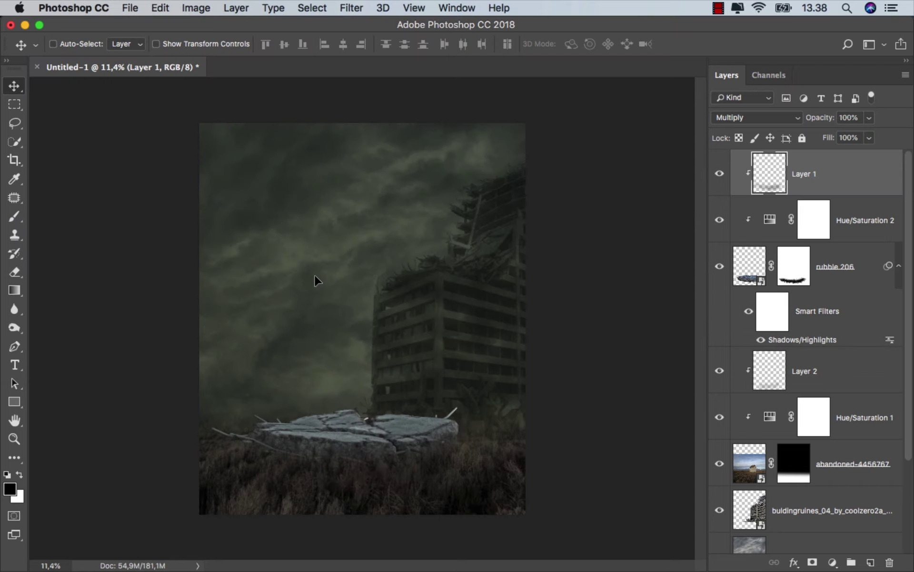
right_click(320, 270)
left_click(357, 432)
left_click_drag(340, 337, 263, 353)
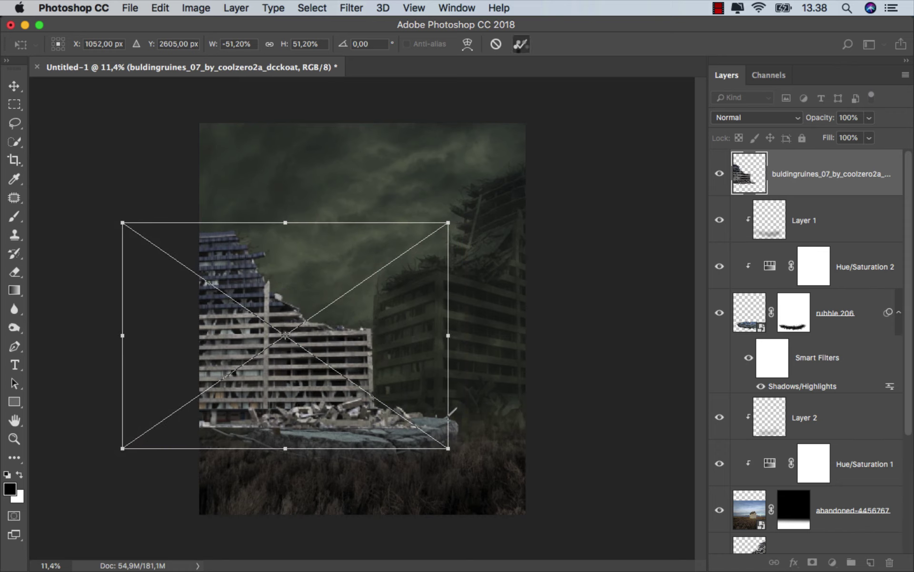
left_click(521, 44)
mouse_move(777, 186)
left_mouse_down()
mouse_move(772, 549)
mouse_move(767, 523)
left_mouse_up()
- Nudge the building slightly left and set its layer to Multiply at 40% fill
scroll(786, 491, "down", 1)
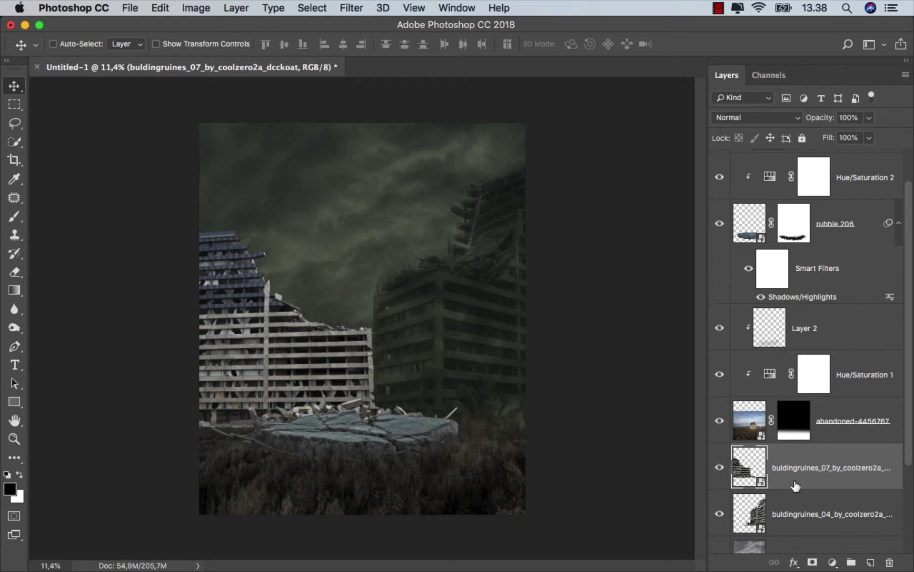
left_click_drag(333, 367, 307, 373)
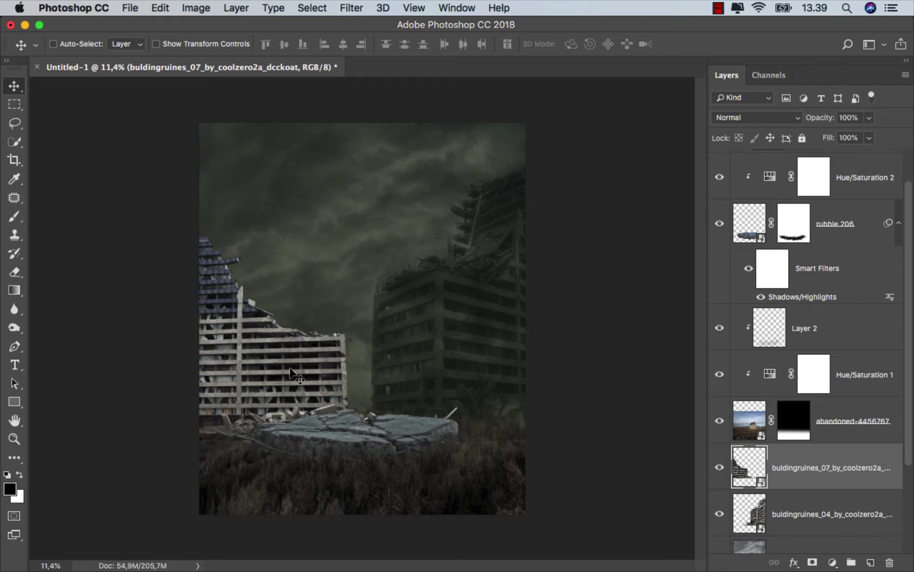
left_click(749, 119)
left_click(761, 154)
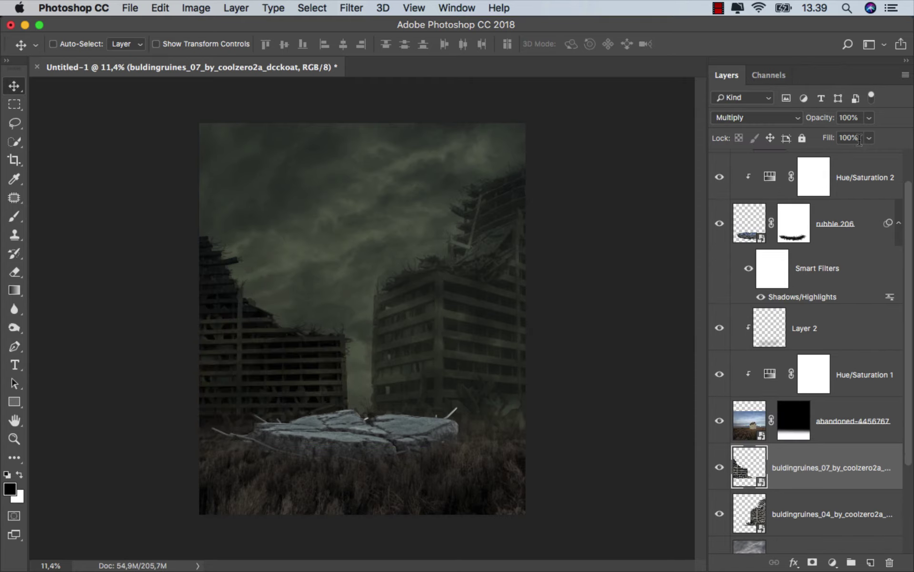
left_click(869, 139)
left_click_drag(844, 155, 830, 154)
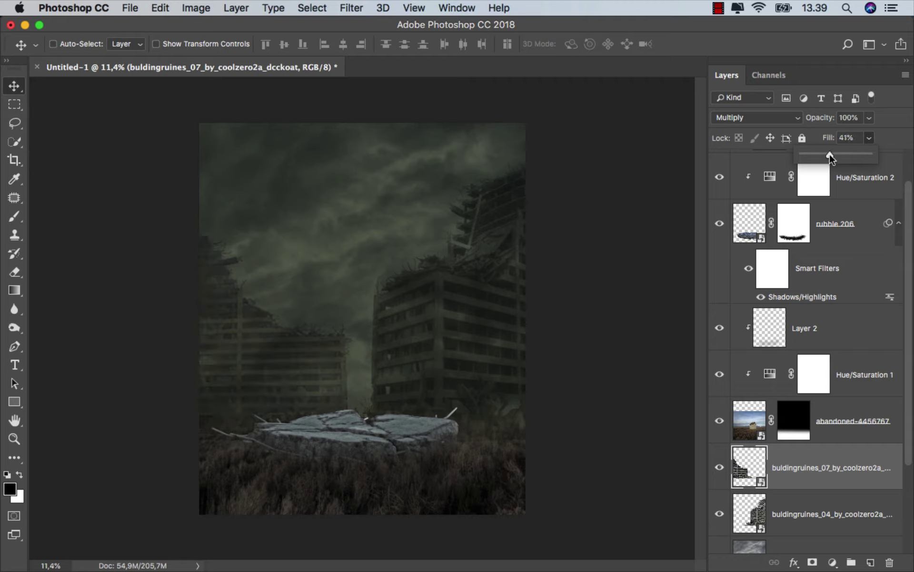
left_click(804, 476)
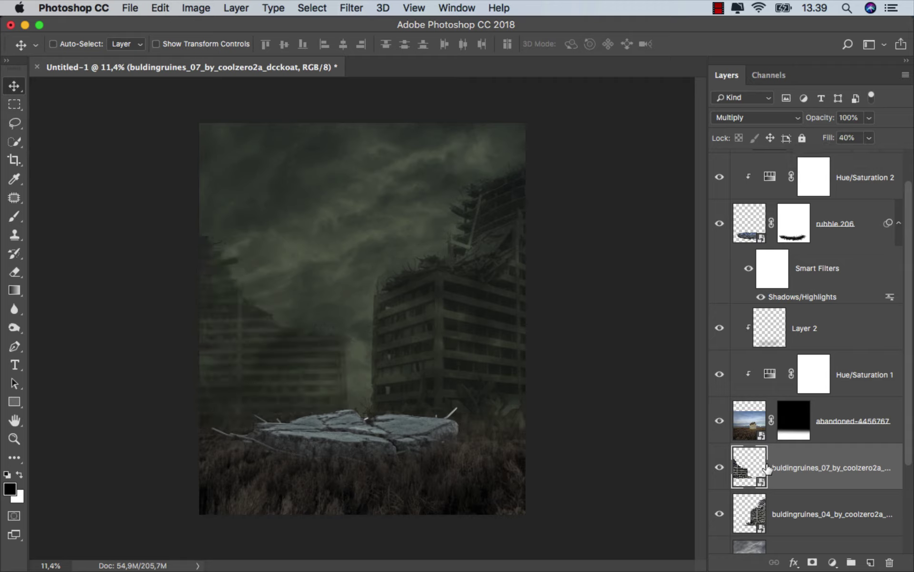
scroll(908, 393, "up", 3)
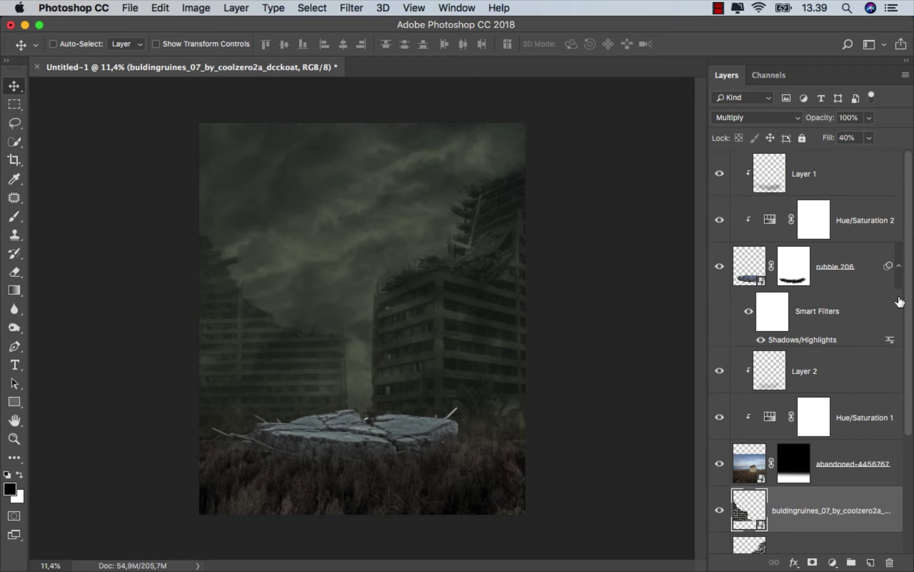
- Add a new layer above Layer 1 and set up the Brush with higher opacity
left_click(829, 171)
left_click(869, 562)
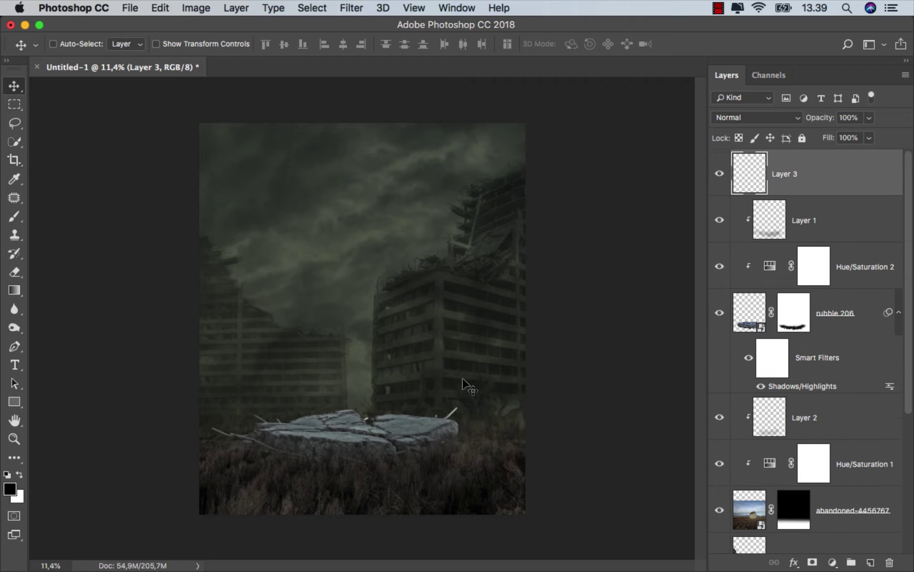
scroll(461, 382, "up", 2)
left_click(8, 219)
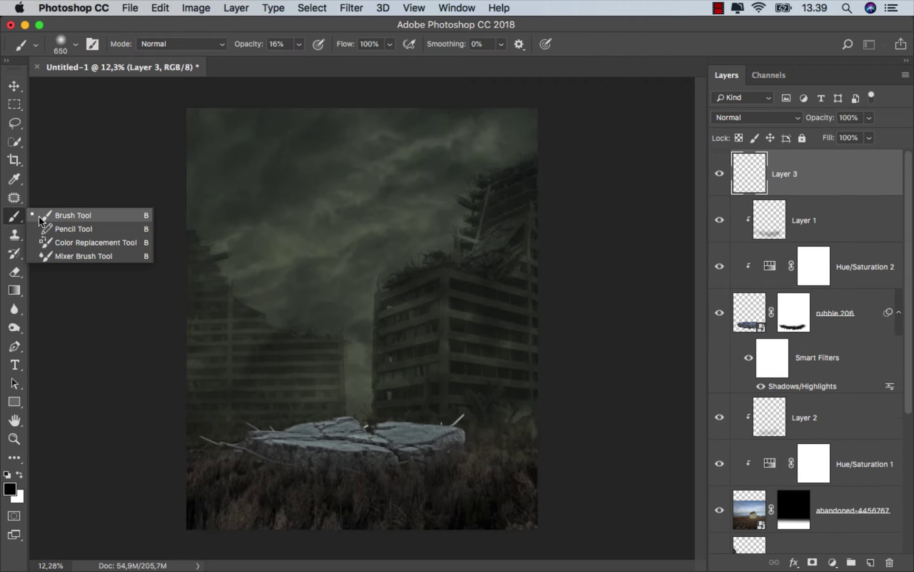
left_click(81, 212)
right_click(312, 212)
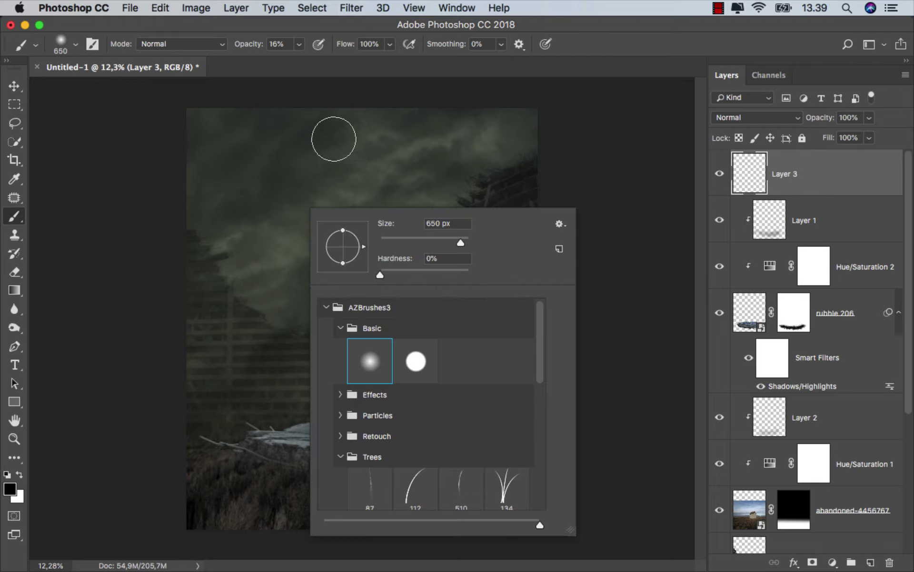
left_click_drag(301, 46, 316, 66)
left_click(338, 36)
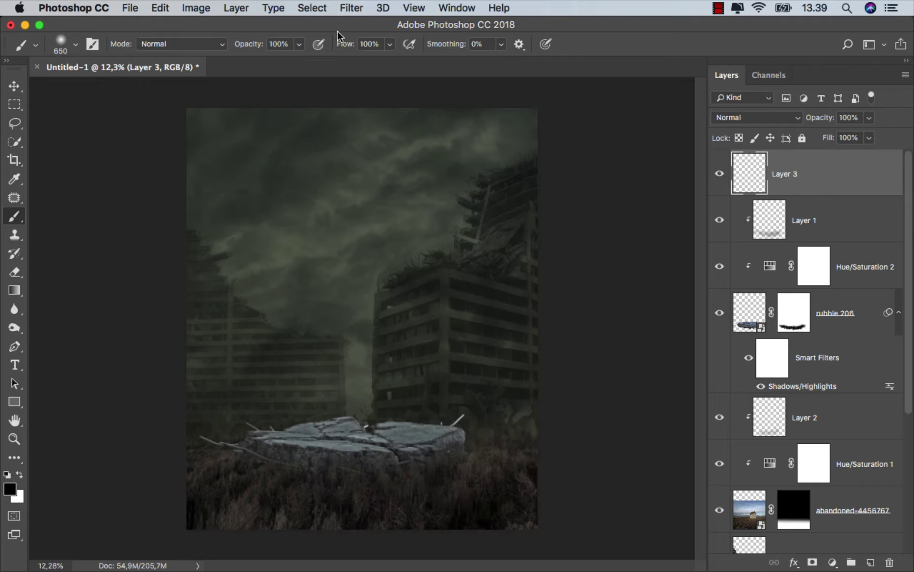
- Pick a tan foreground colour and paint one large soft dab between the buildings
left_click(14, 488)
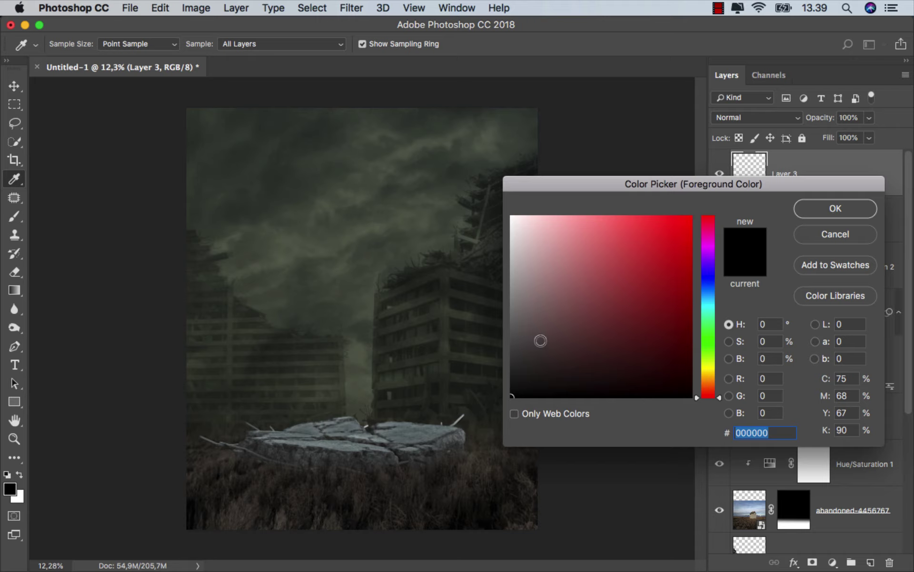
left_click_drag(546, 335, 559, 292)
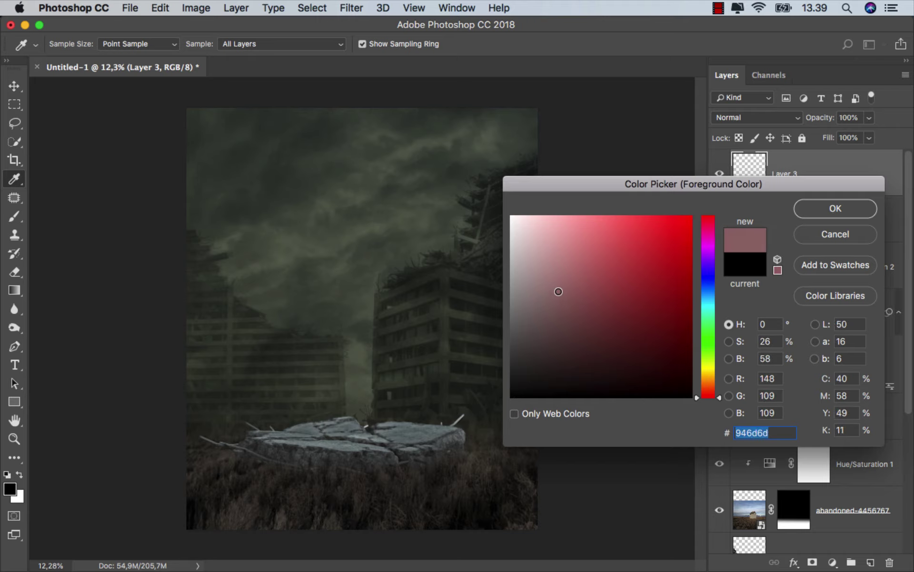
left_click_drag(704, 377, 709, 373)
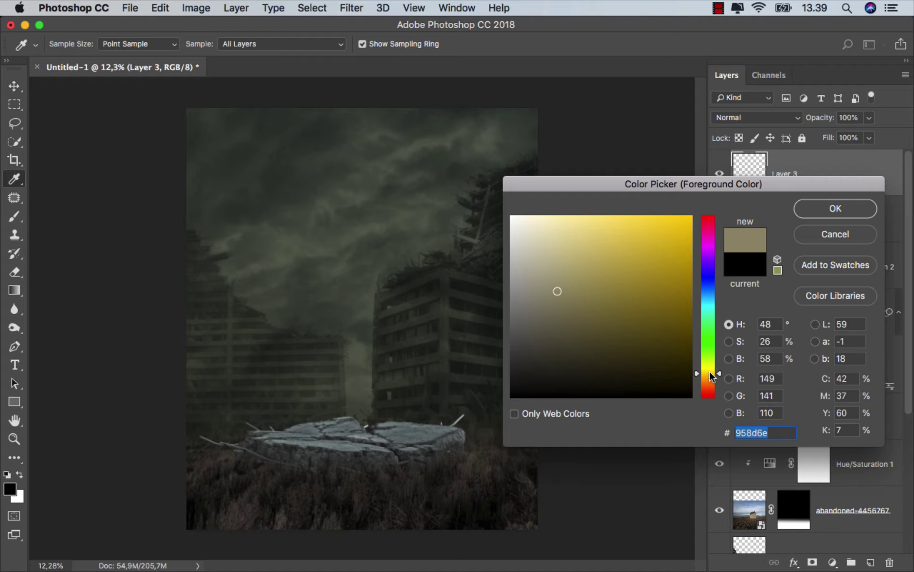
left_click(813, 210)
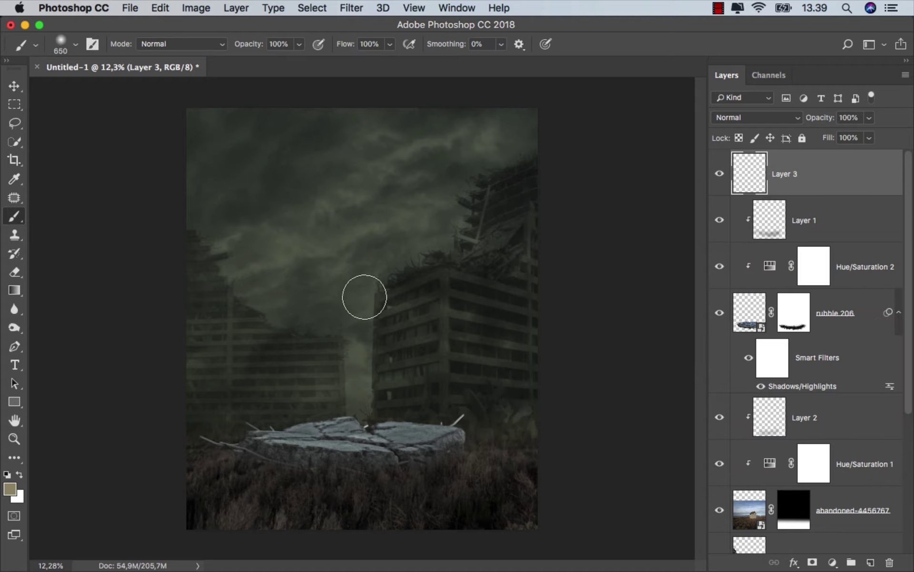
key("bracketright")
key("bracketright")
key("bracketright")
key("bracketright")
key("bracketright")
key("bracketright")
key("bracketright")
key("bracketright")
key("bracketright")
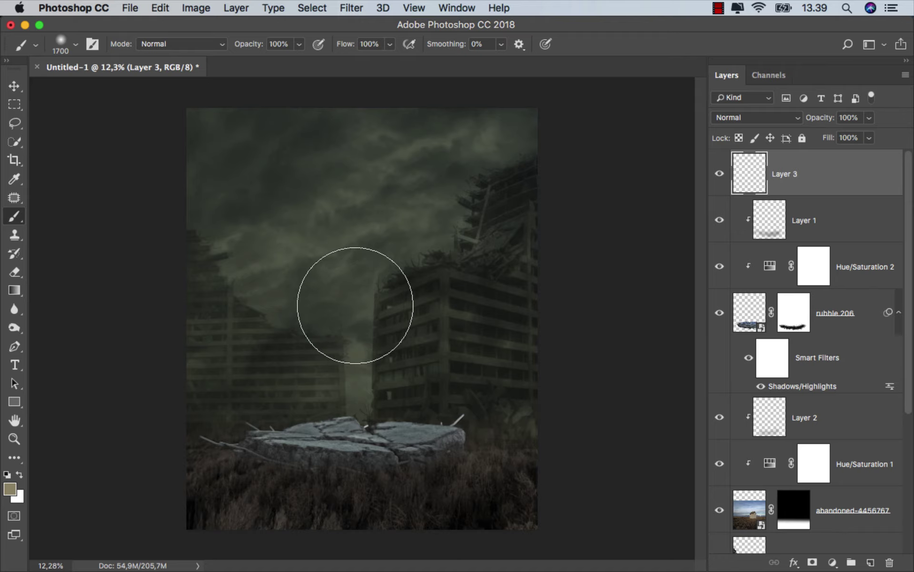
key("bracketright")
key("bracketright")
left_click(355, 305)
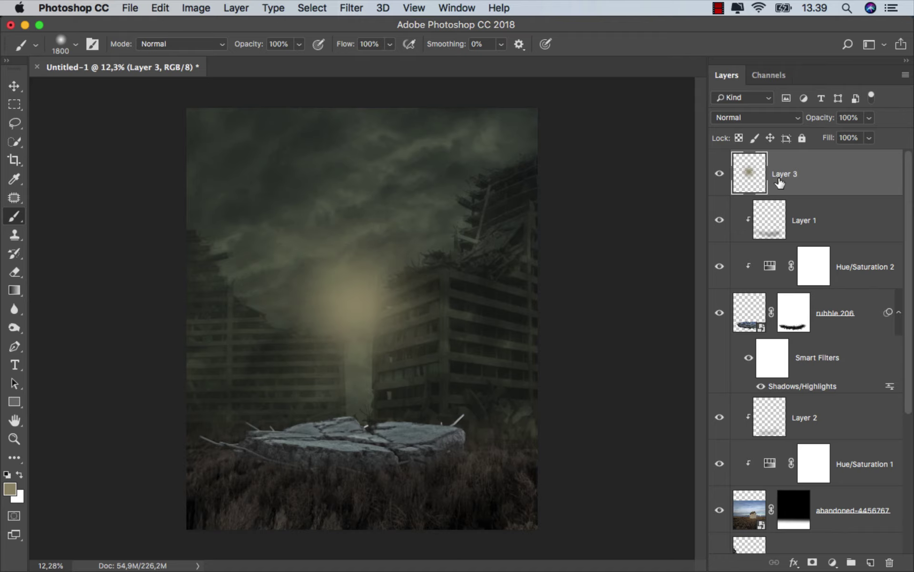
- Set the glow layer to Color Dodge and enlarge it to about 155%, stretched taller
left_click(740, 120)
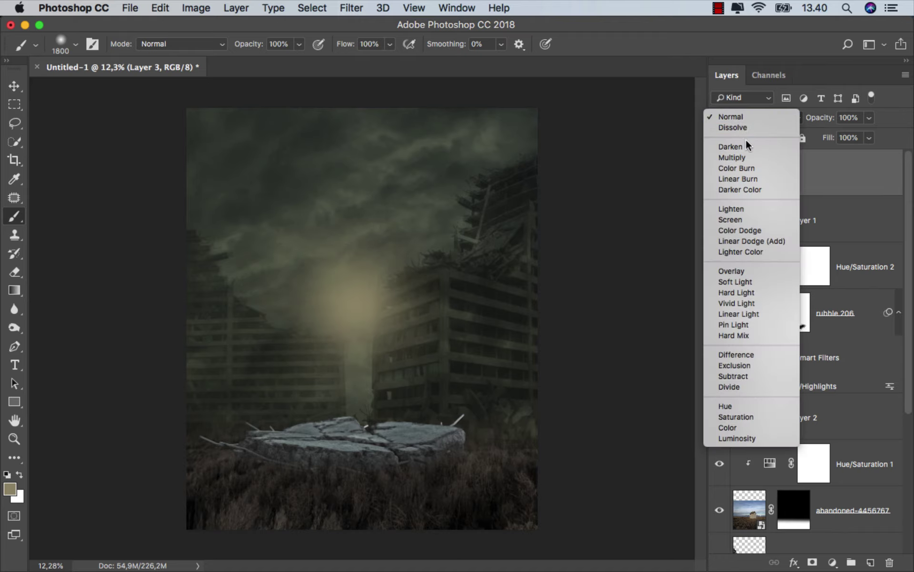
left_click(761, 232)
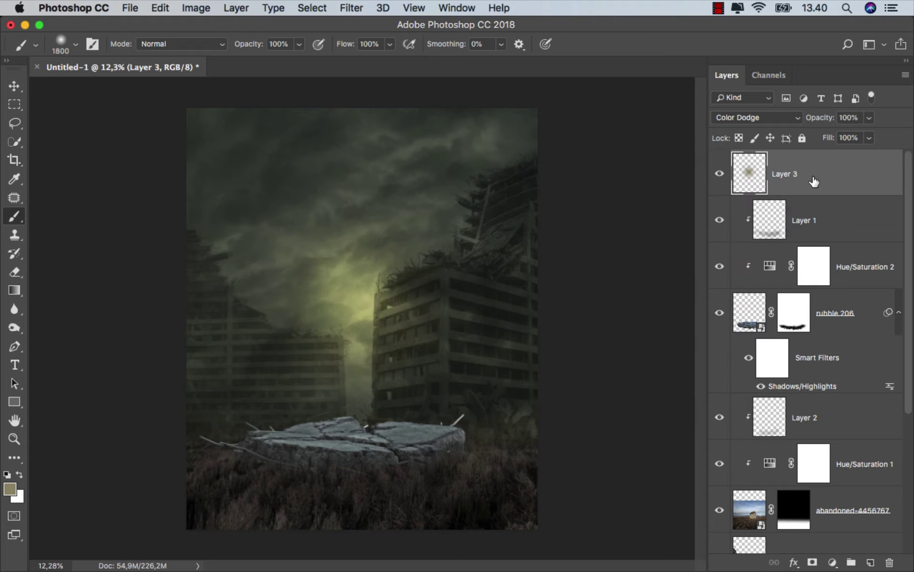
key("ctrl+t")
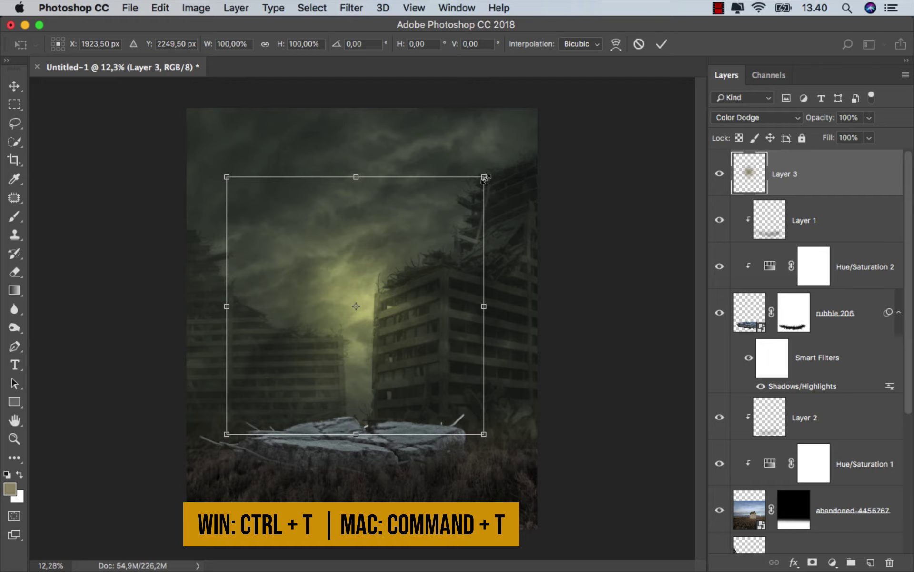
left_click_drag(485, 178, 556, 106)
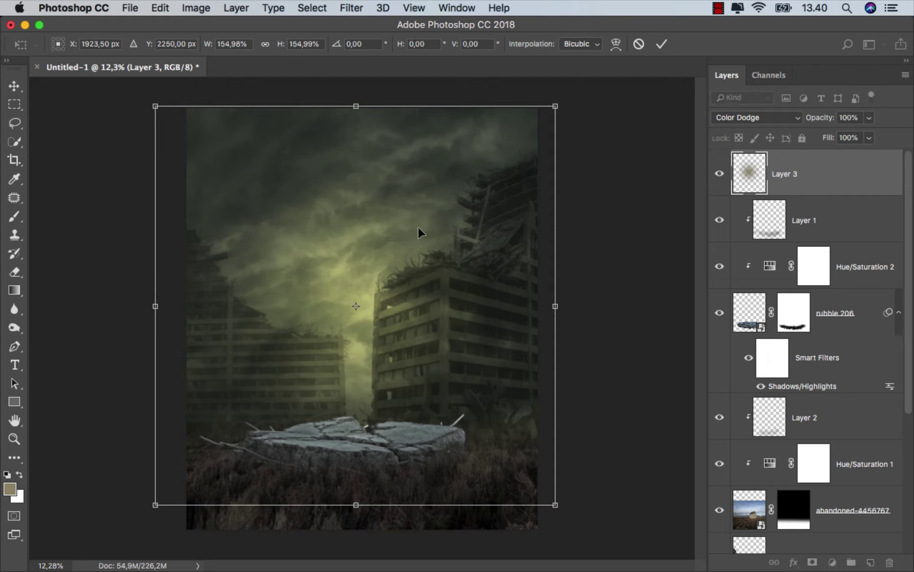
left_click_drag(363, 257, 362, 275)
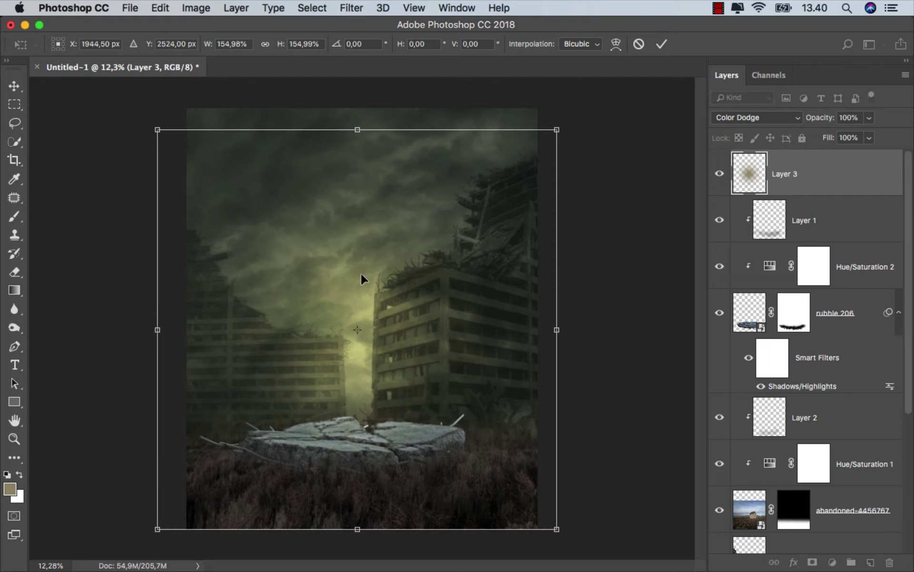
left_click_drag(357, 130, 357, 112)
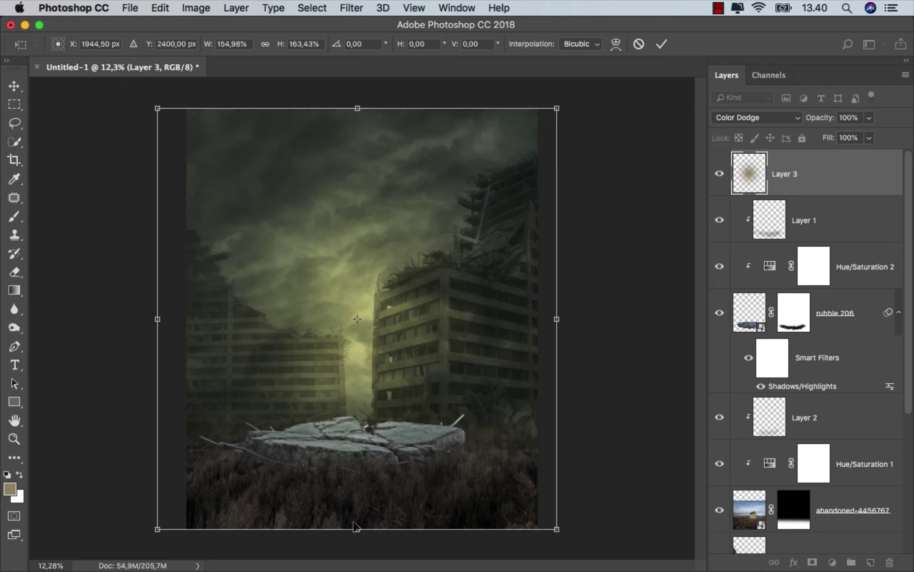
left_click_drag(356, 528, 357, 536)
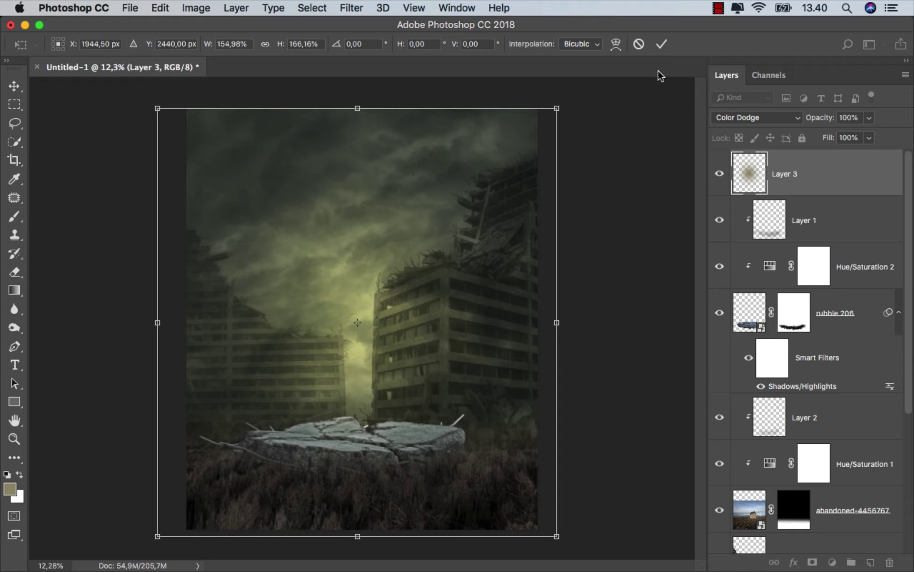
key("Return")
- Add a new layer above Layer 2 and set the Brush to 5% opacity with green paint
key("v")
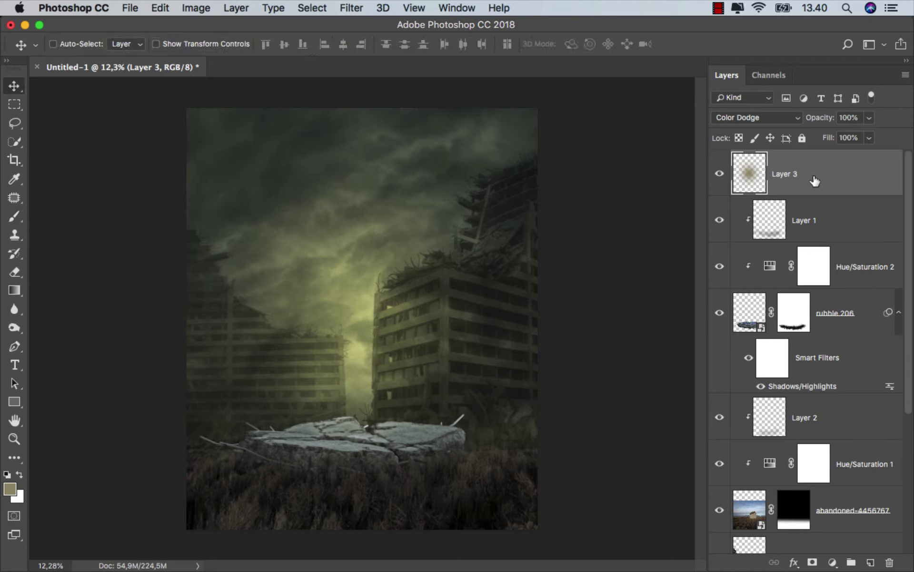
left_click(863, 415)
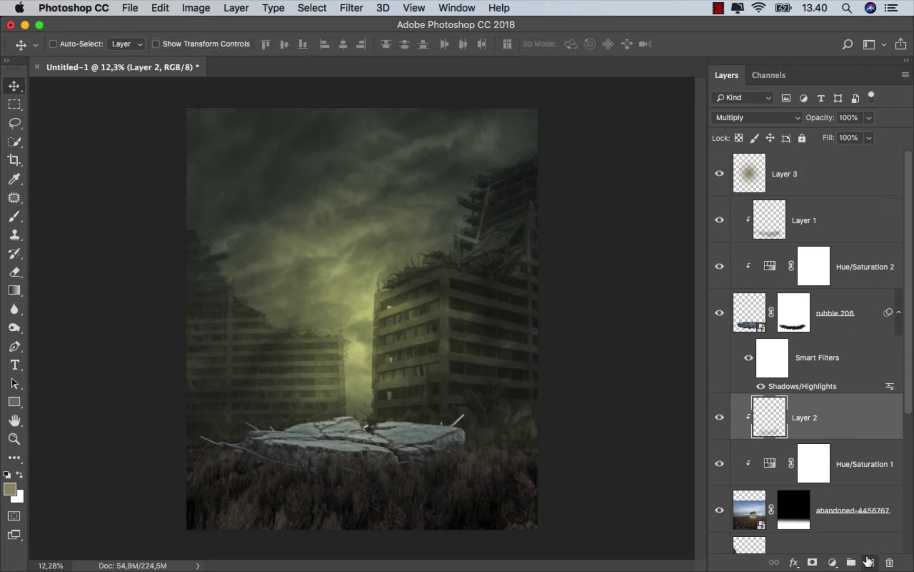
left_click(867, 561)
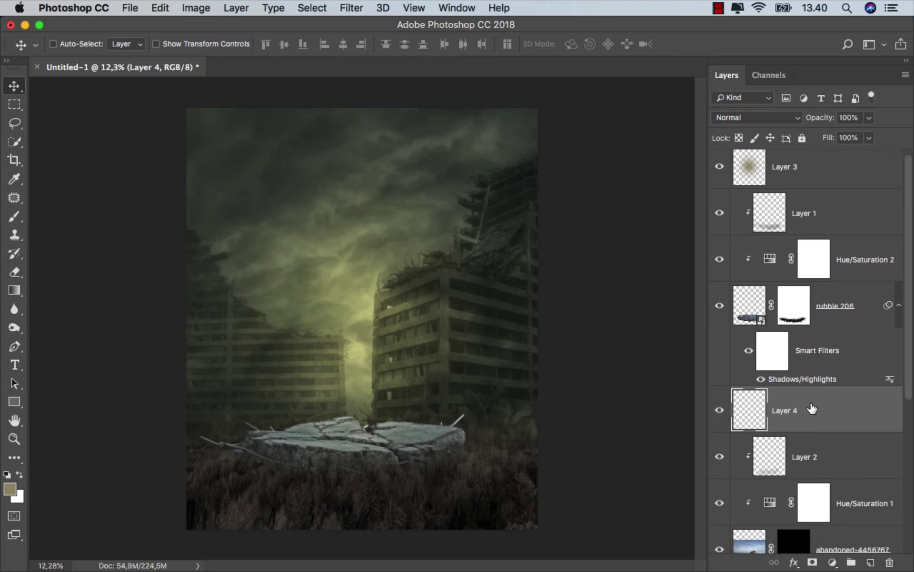
left_click(15, 216)
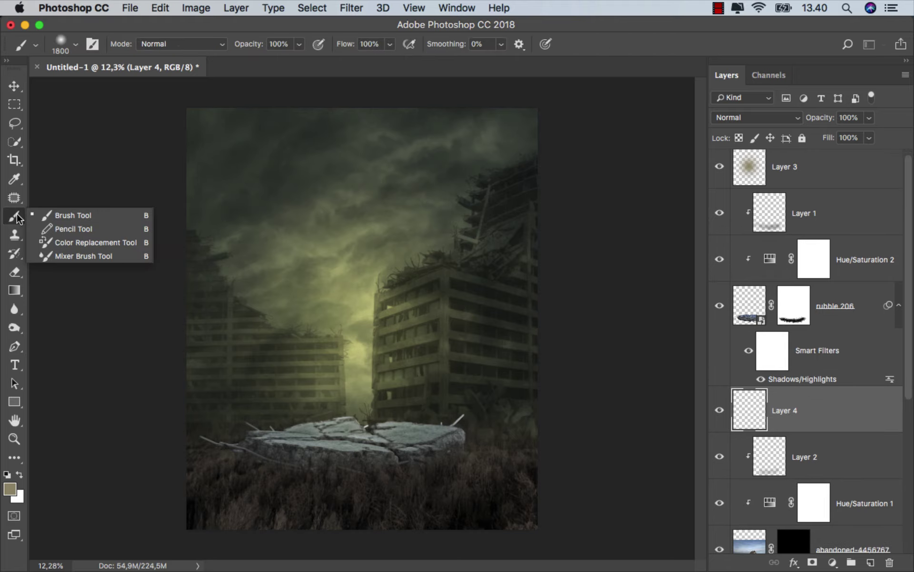
left_click(81, 213)
left_click(299, 45)
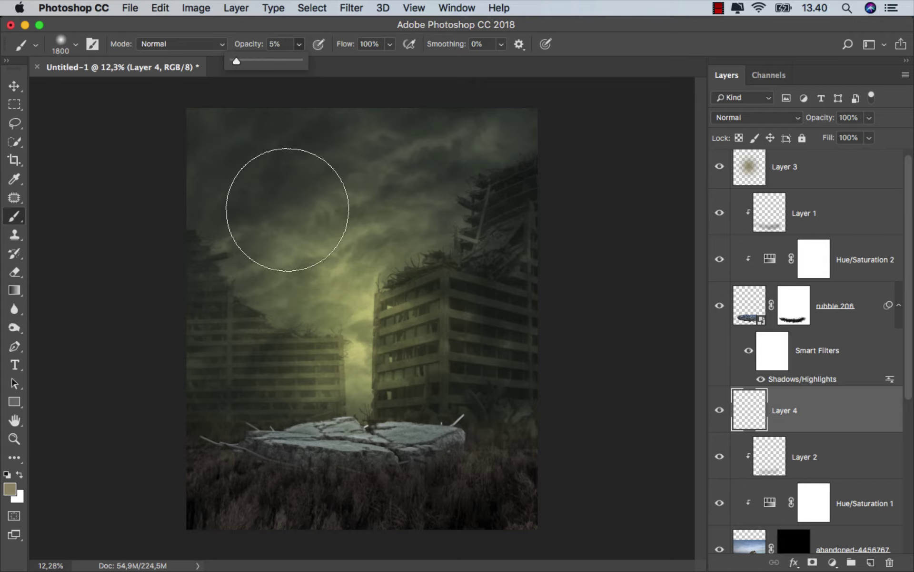
left_click(362, 384, "alt")
- Shrink the brush and paint faint green haze around the building bases and rubble
scroll(355, 388, "up", 1)
scroll(356, 387, "up", 1)
left_click_drag(355, 387, 327, 405)
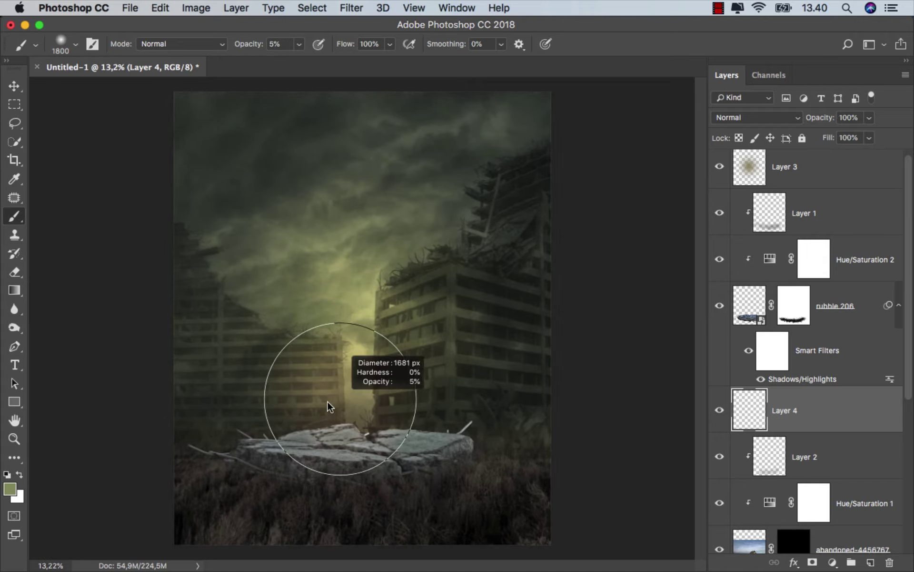
left_click_drag(231, 434, 200, 443)
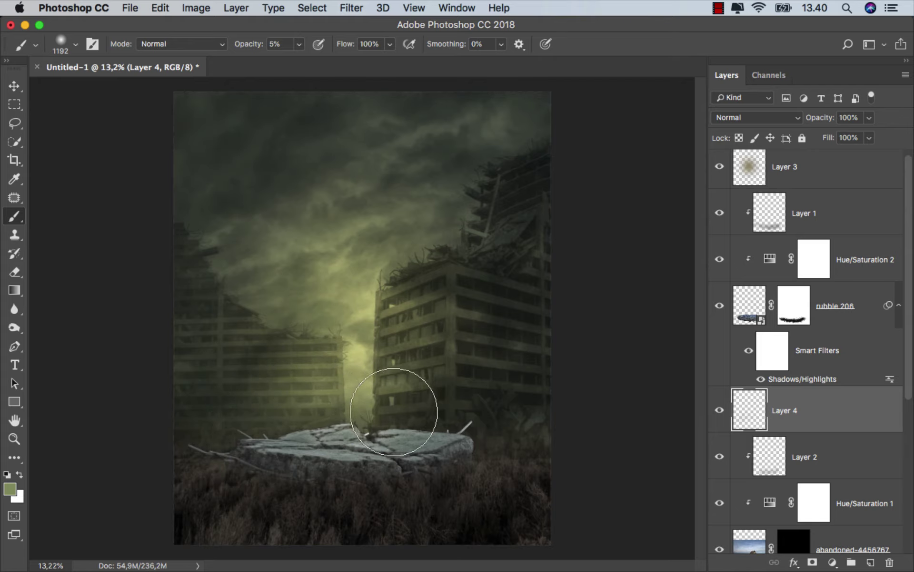
mouse_move(386, 400)
left_mouse_down()
mouse_move(536, 438)
mouse_move(459, 378)
mouse_move(425, 372)
mouse_move(394, 333)
mouse_move(369, 352)
left_mouse_up()
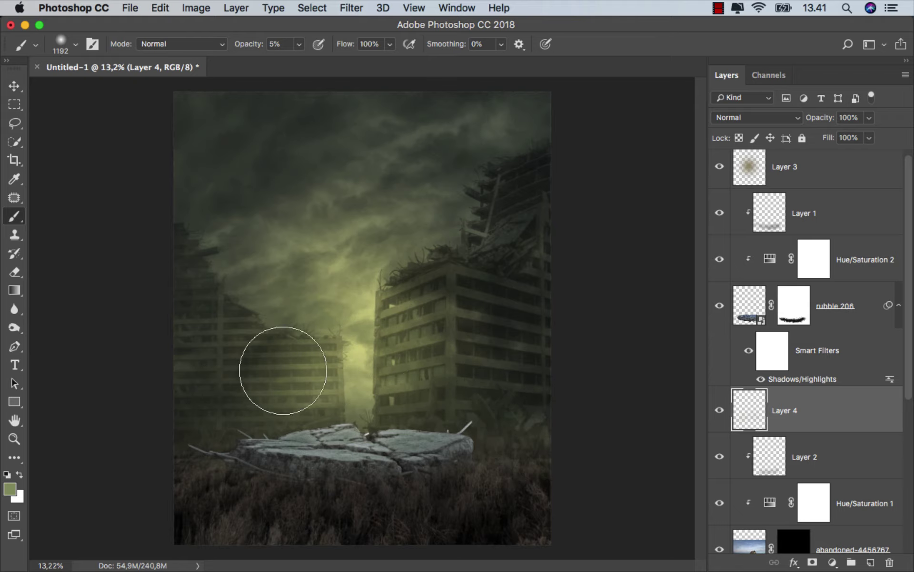
key("bracketleft")
mouse_move(484, 457)
left_mouse_down()
mouse_move(544, 461)
mouse_move(516, 419)
mouse_move(285, 408)
mouse_move(218, 453)
mouse_move(194, 427)
mouse_move(173, 426)
mouse_move(196, 378)
mouse_move(235, 388)
mouse_move(259, 498)
mouse_move(252, 450)
mouse_move(194, 453)
mouse_move(218, 445)
mouse_move(198, 453)
mouse_move(208, 486)
mouse_move(496, 469)
mouse_move(553, 480)
mouse_move(472, 433)
mouse_move(277, 400)
mouse_move(377, 408)
mouse_move(385, 430)
mouse_move(410, 384)
mouse_move(394, 380)
mouse_move(405, 433)
left_mouse_up()
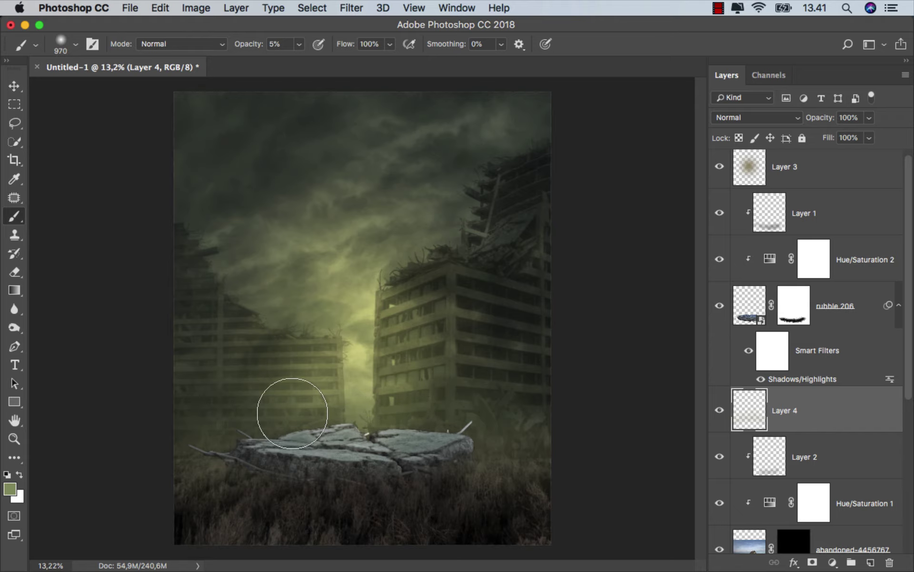
mouse_move(292, 413)
left_mouse_down()
mouse_move(408, 351)
mouse_move(438, 362)
mouse_move(457, 384)
mouse_move(389, 426)
left_mouse_up()
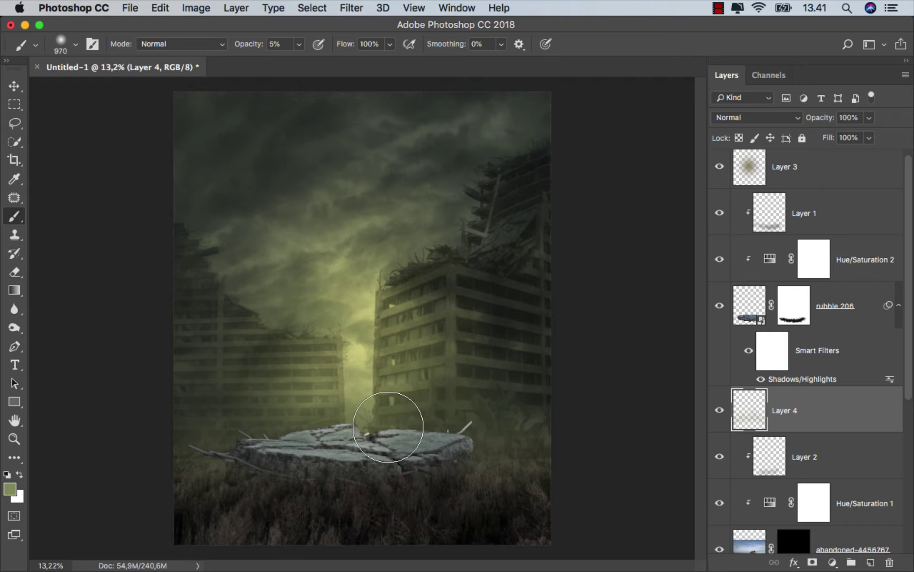
- Toggle the haze layer off and on to compare, then select Layer 3
scroll(276, 419, "down", 1)
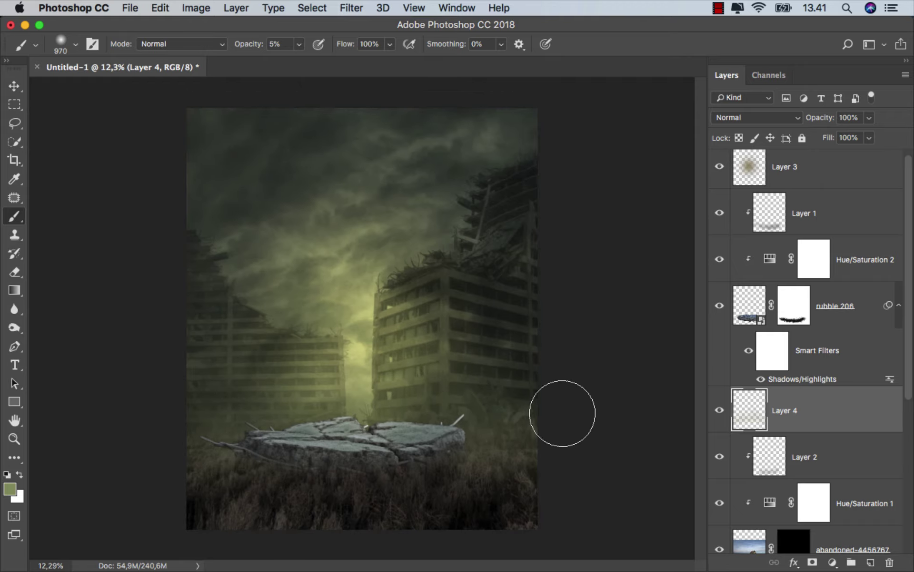
left_click(715, 415)
left_click(715, 414)
scroll(597, 390, "down", 1)
key("v")
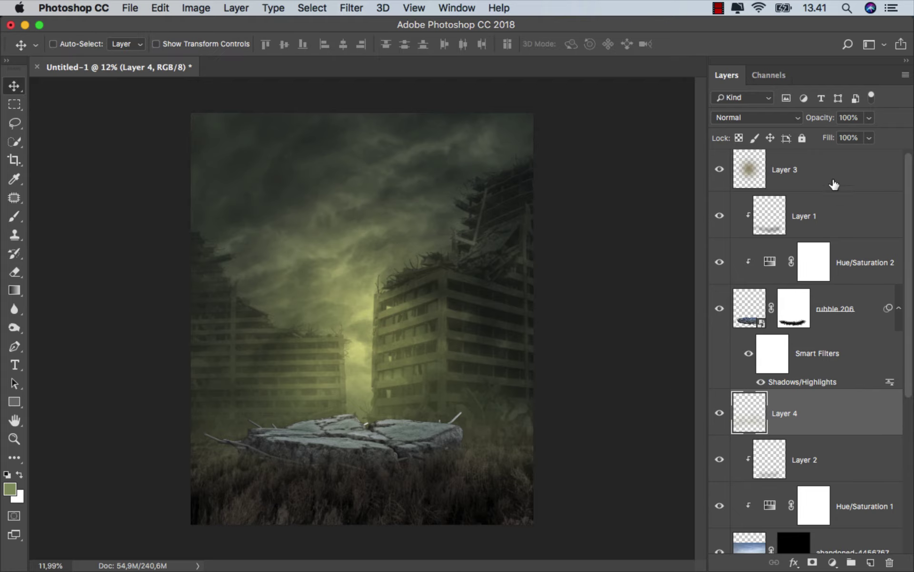
left_click(830, 179)
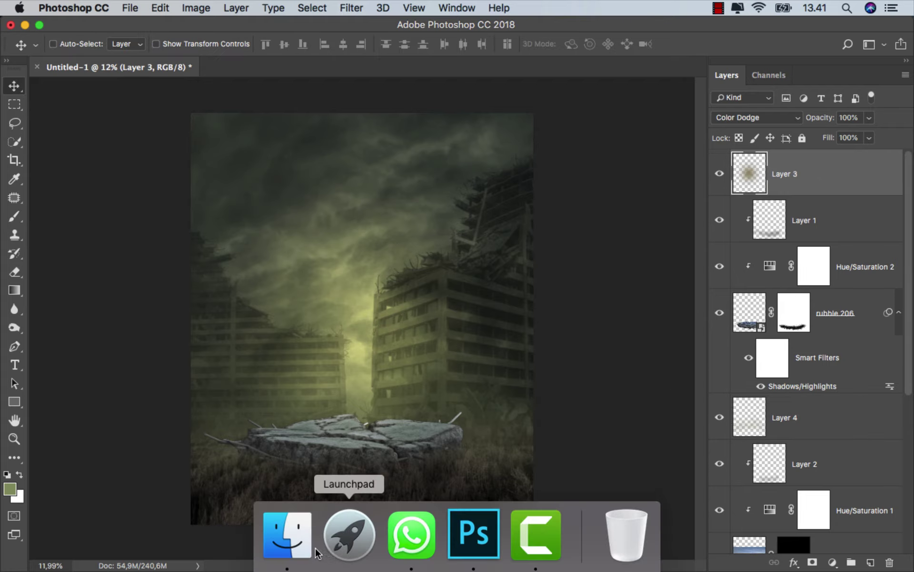
- Place the fire_spark image on the canvas and set its layer to Screen
left_click(288, 536)
left_click_drag(597, 108, 332, 410)
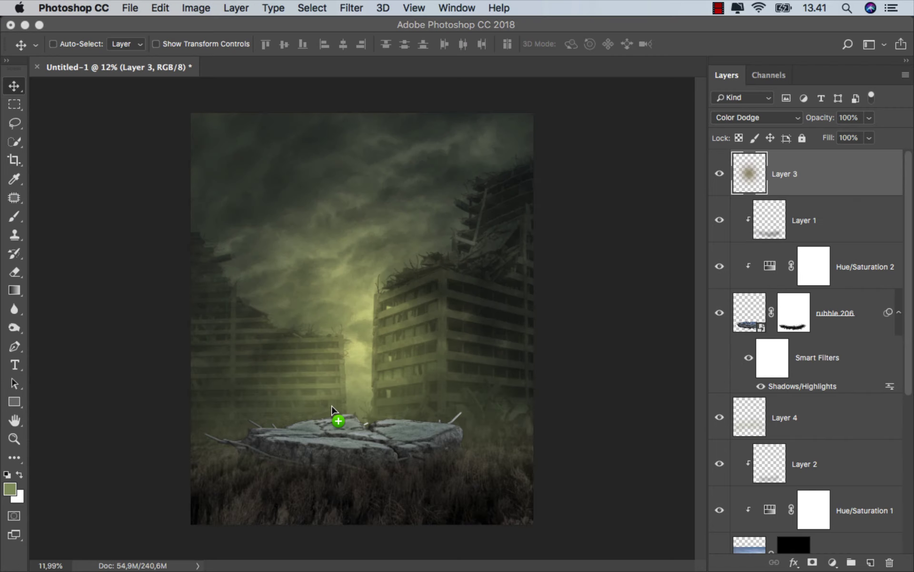
left_click_drag(332, 407, 341, 401)
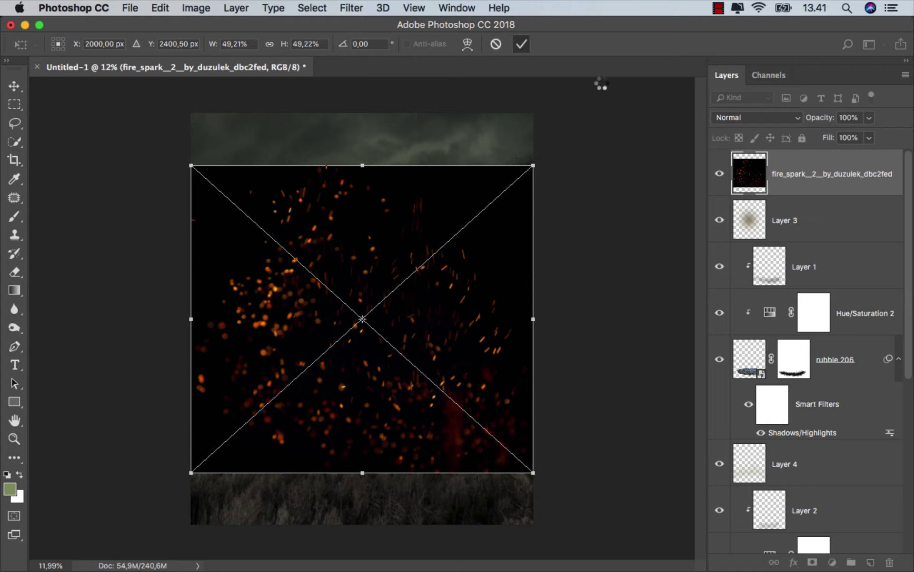
left_click(733, 118)
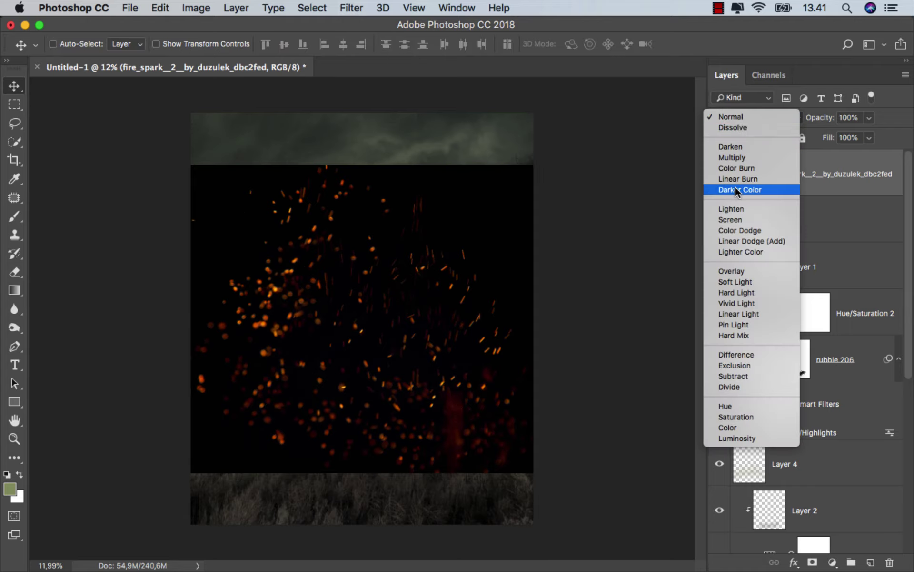
left_click(738, 221)
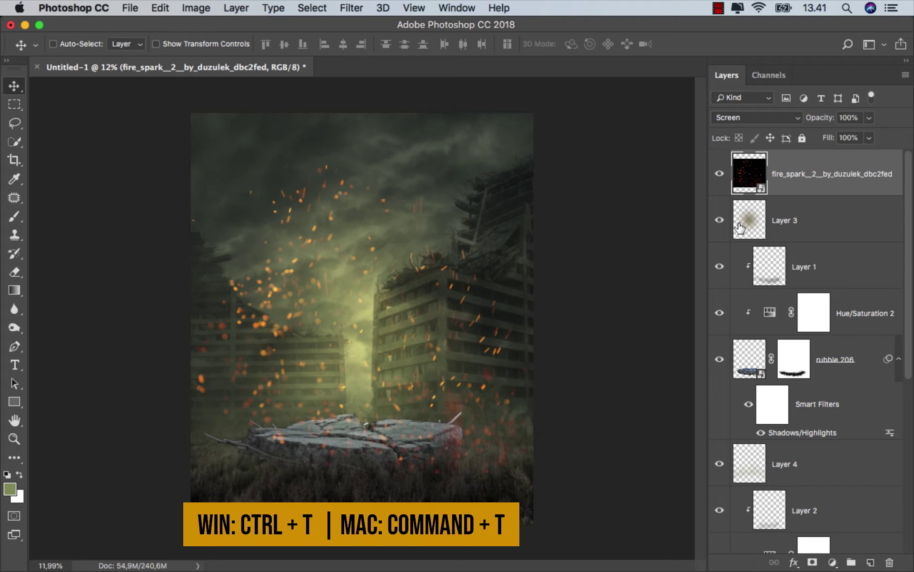
- Scale the sparks to about a third and position them over the lower-left grass
key("ctrl+t")
left_click_drag(534, 164, 408, 261)
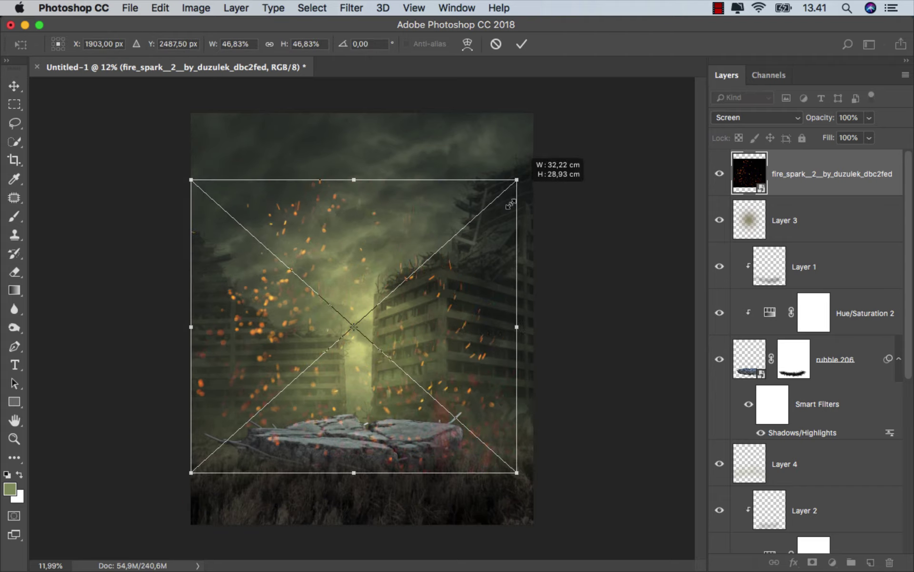
left_click_drag(341, 315, 313, 465)
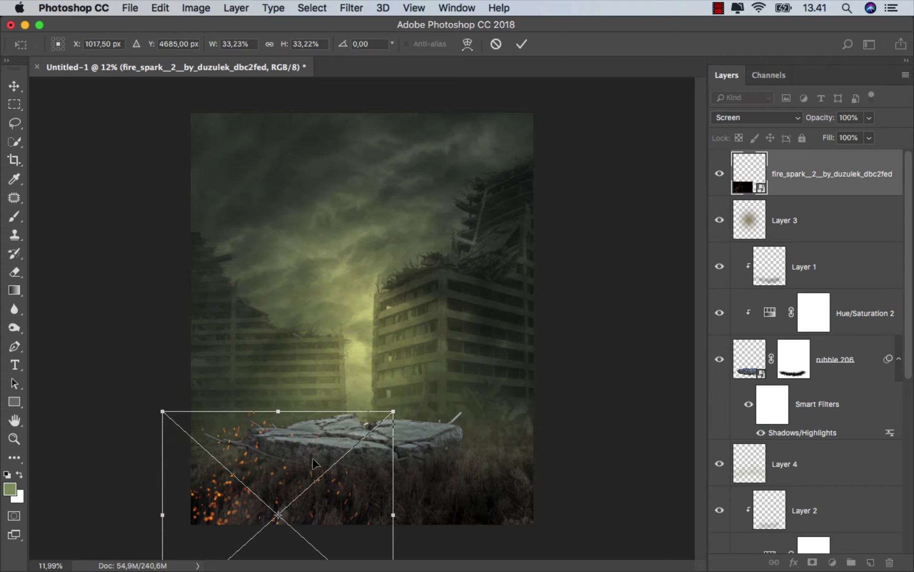
scroll(313, 463, "down", 3)
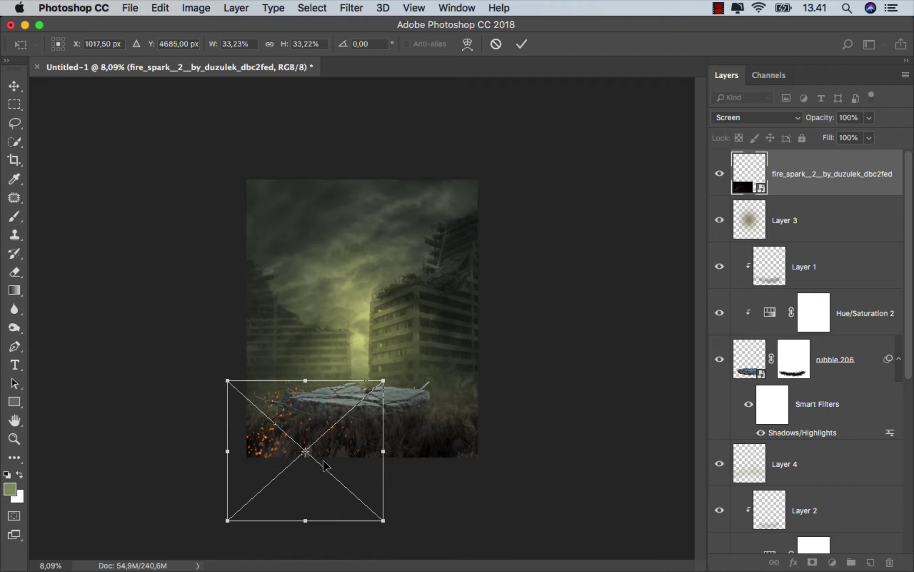
left_click_drag(384, 380, 409, 357)
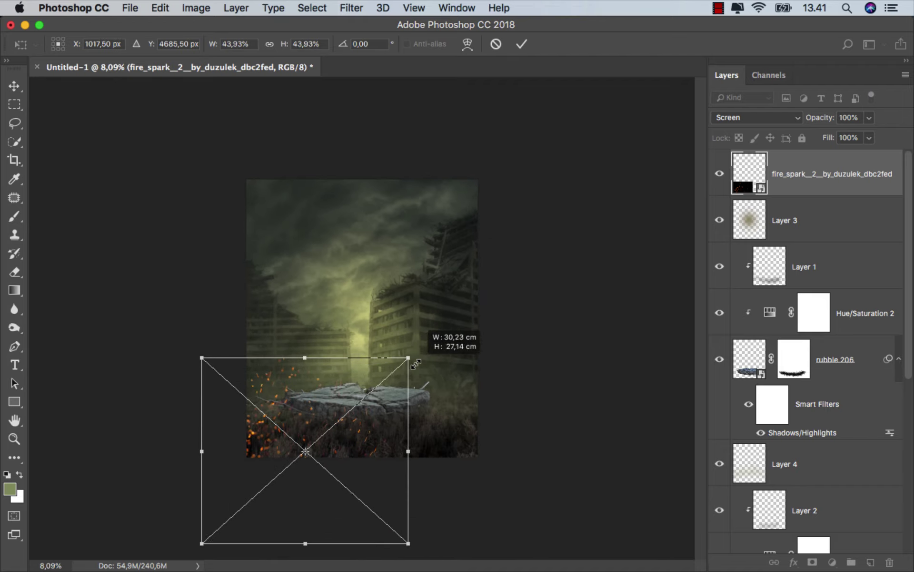
left_click_drag(339, 395, 352, 421)
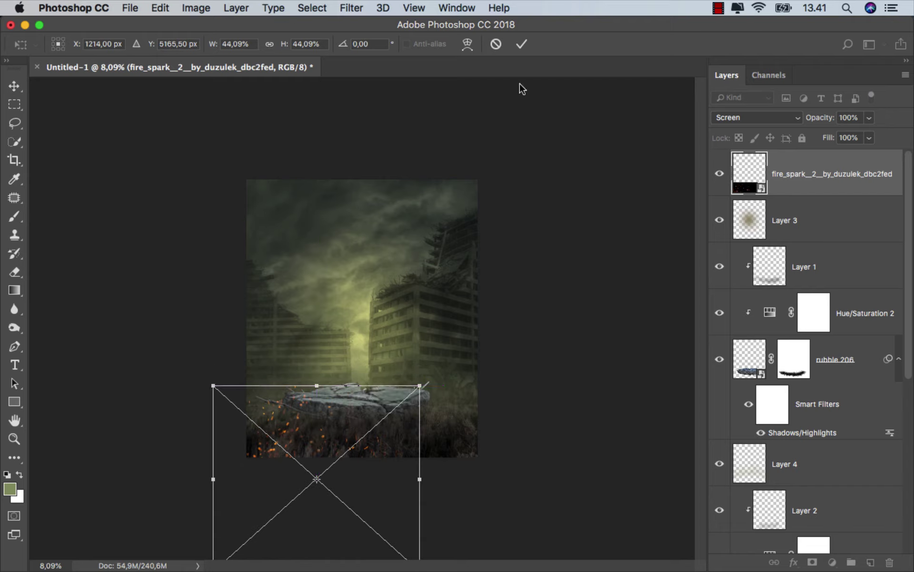
key("Return")
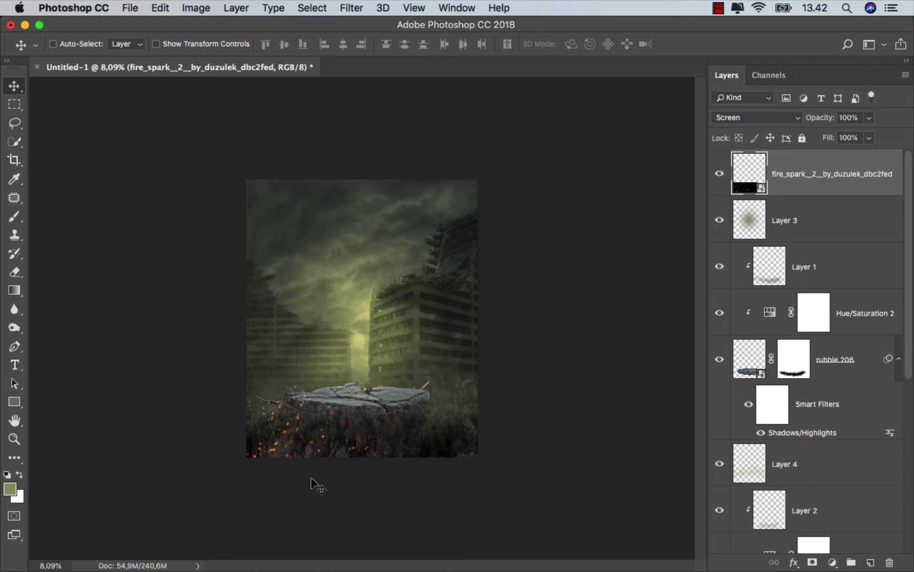
key("super+plus")
key("super+plus")
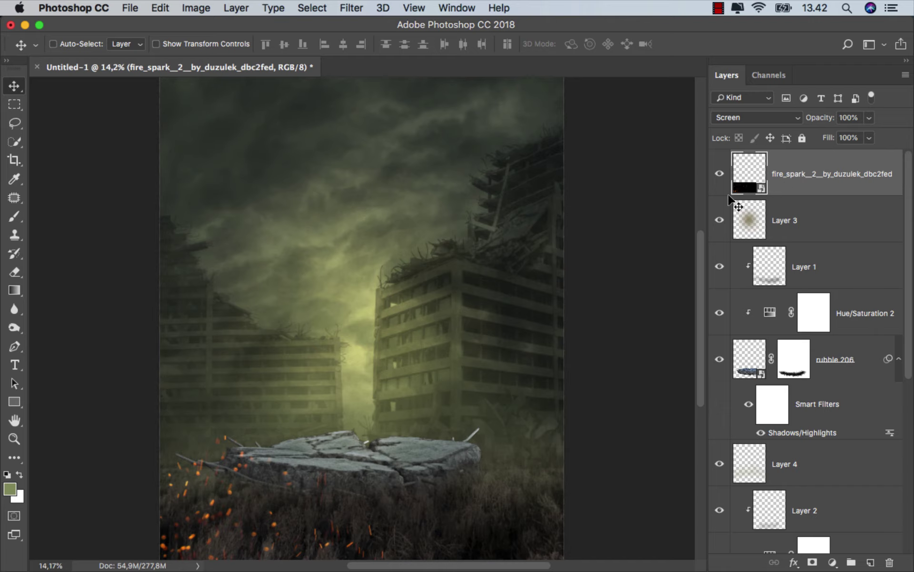
- Place the fire_stock image flipped horizontally and set its layer to Screen
left_click(297, 538)
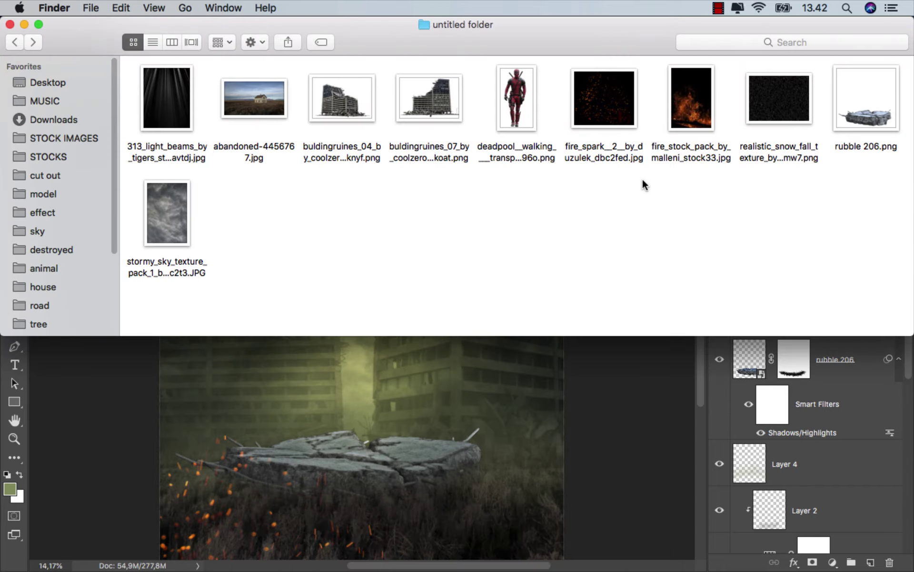
mouse_move(683, 123)
left_mouse_down()
mouse_move(634, 245)
mouse_move(465, 371)
left_mouse_up()
right_click(464, 376)
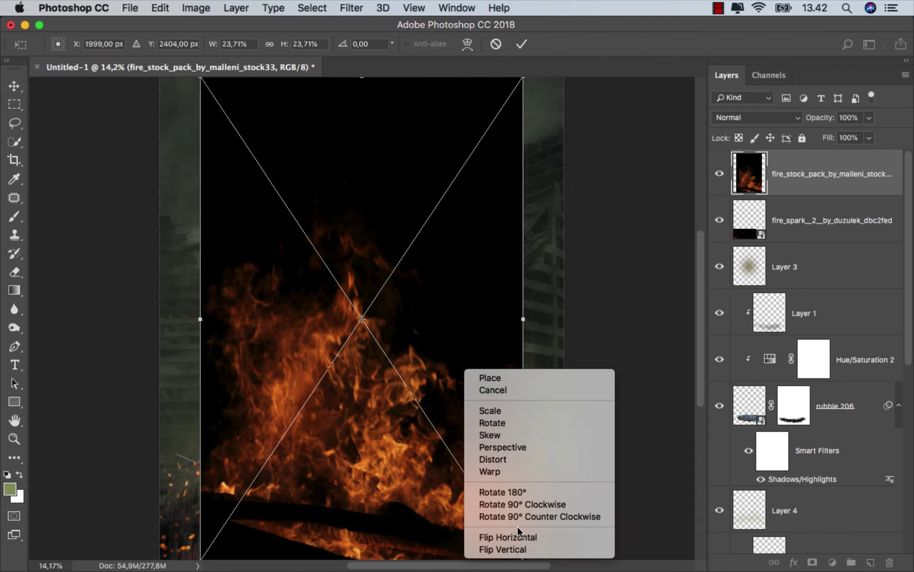
left_click(481, 538)
left_click_drag(422, 419, 449, 496)
left_click(741, 116)
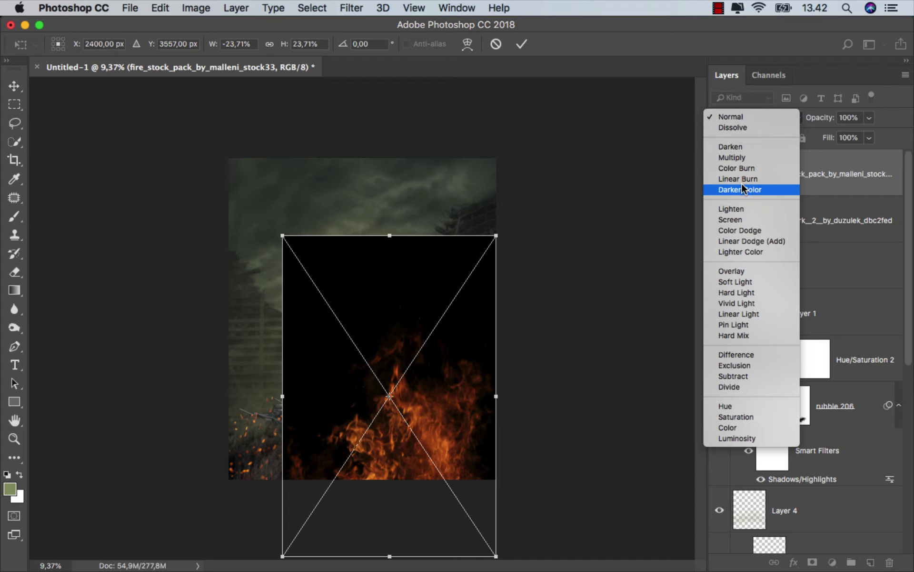
left_click(740, 219)
- Widen and position the flames across the lower-right grass below the slab
scroll(360, 322, "up", 1)
left_click_drag(421, 450, 441, 474)
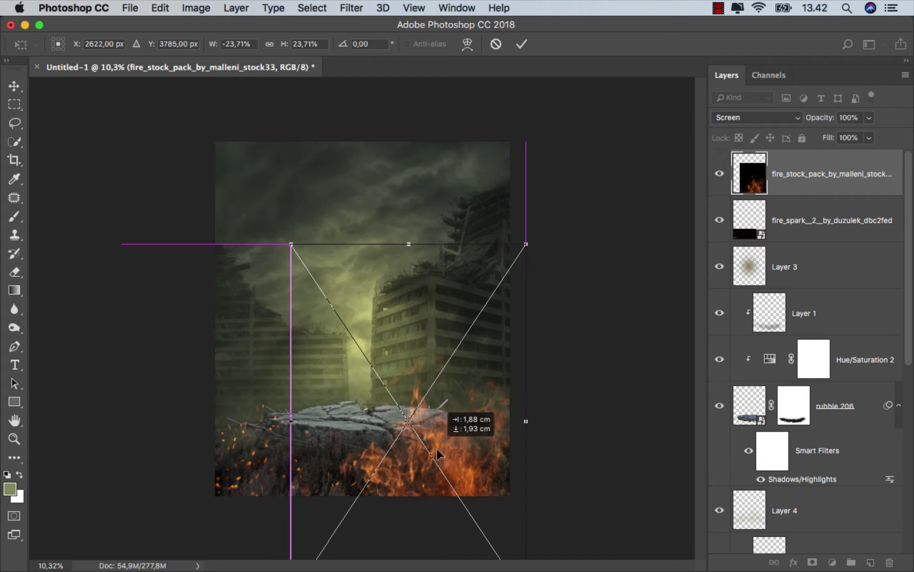
left_click_drag(304, 440, 256, 441)
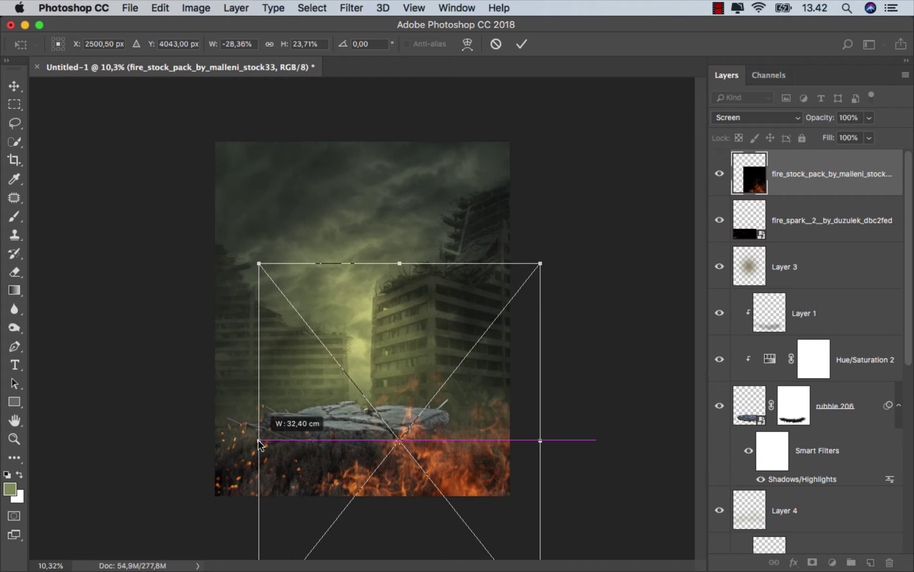
left_click_drag(423, 424, 423, 436)
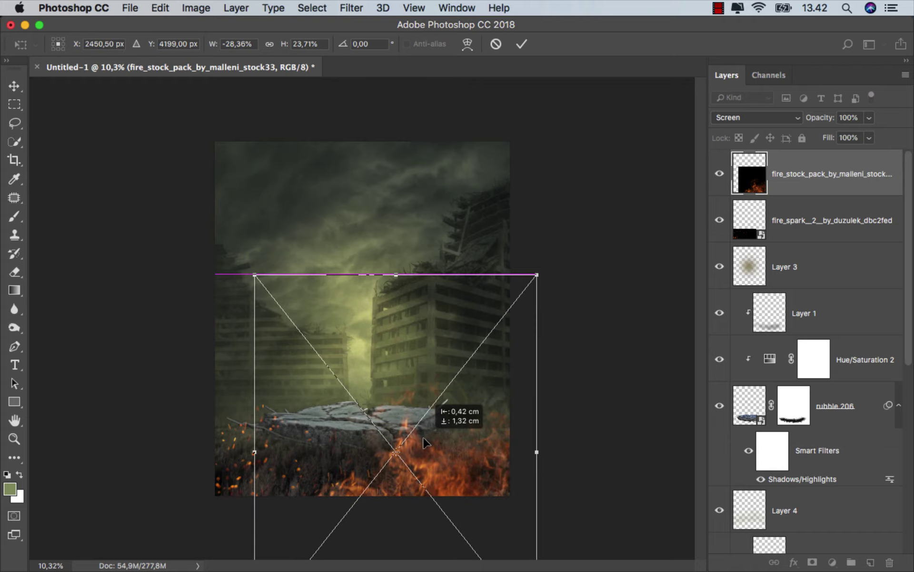
left_click(523, 43)
key("ctrl+0")
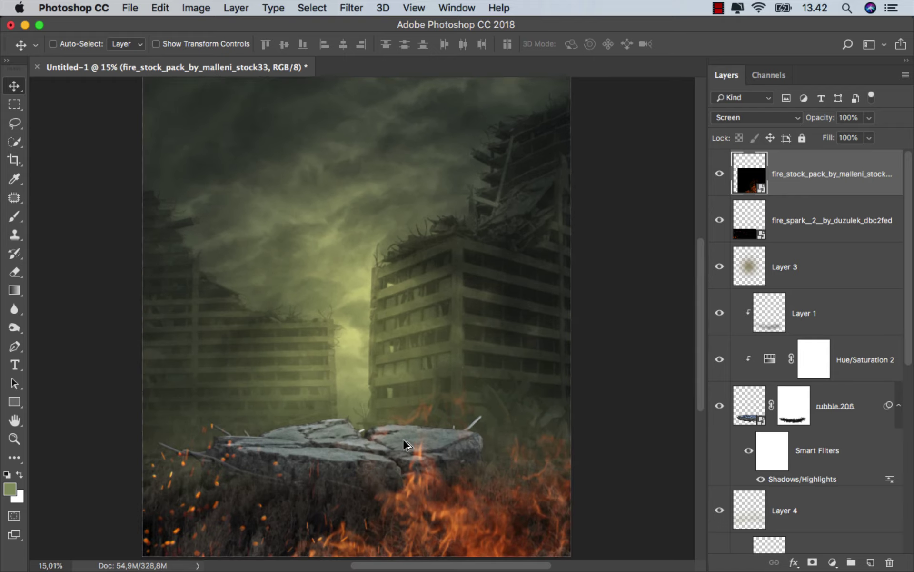
left_click_drag(408, 428, 420, 466)
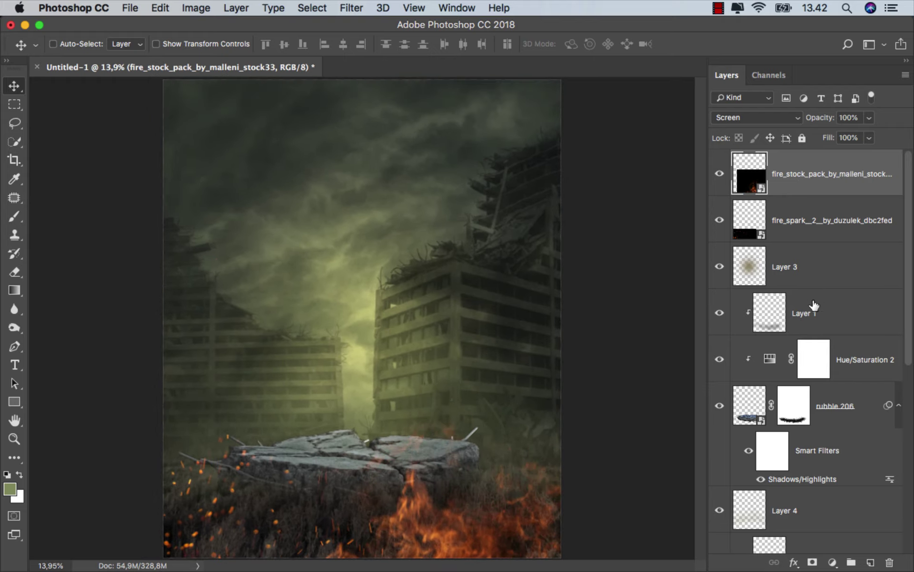
left_click(818, 318)
- On a new layer, brush faint orange light sampled from the fire over the grass
left_click(871, 561)
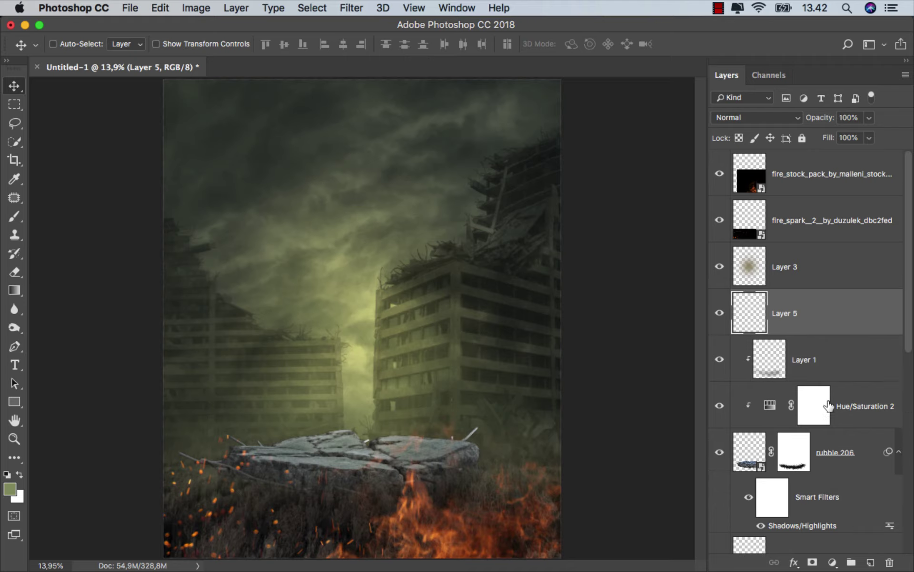
left_click(14, 218)
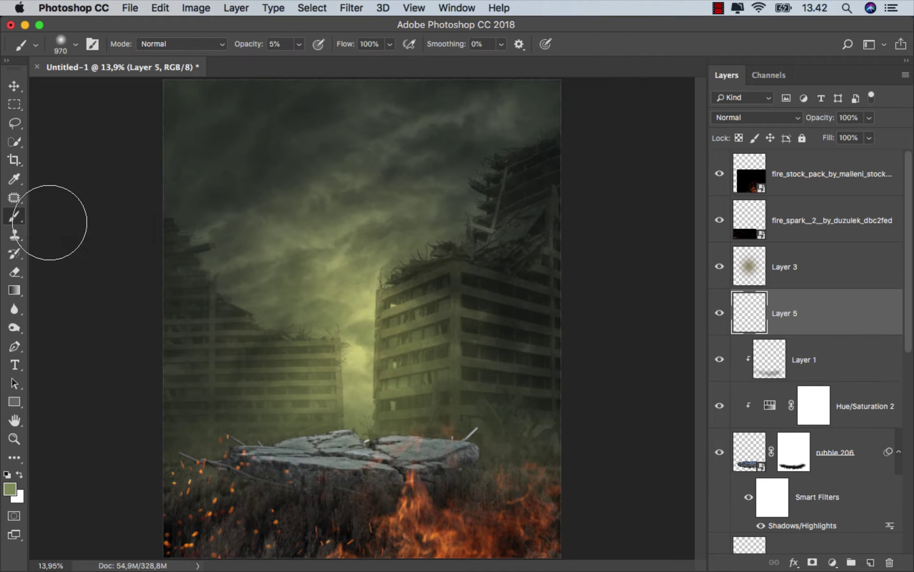
scroll(316, 445, "up", 3)
left_click_drag(420, 438, 432, 438)
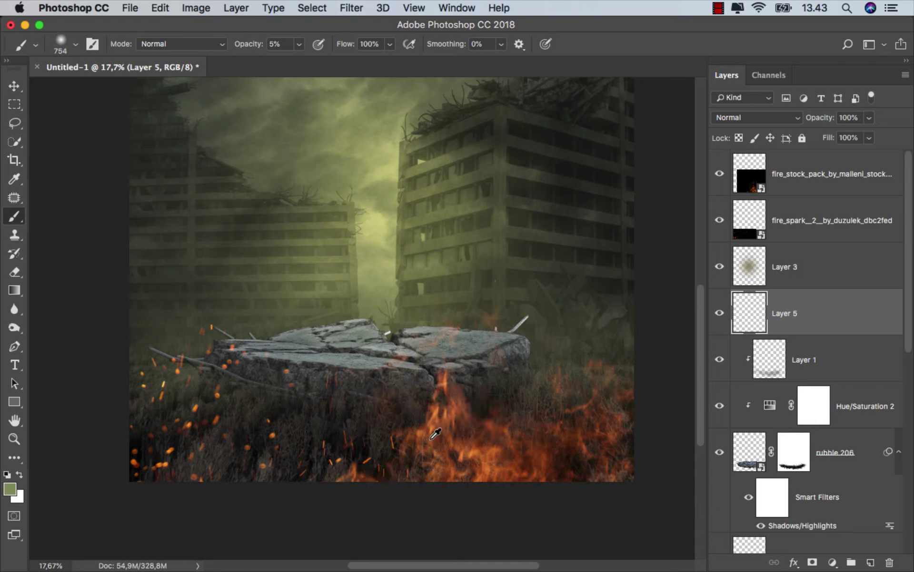
left_click(500, 443, "alt")
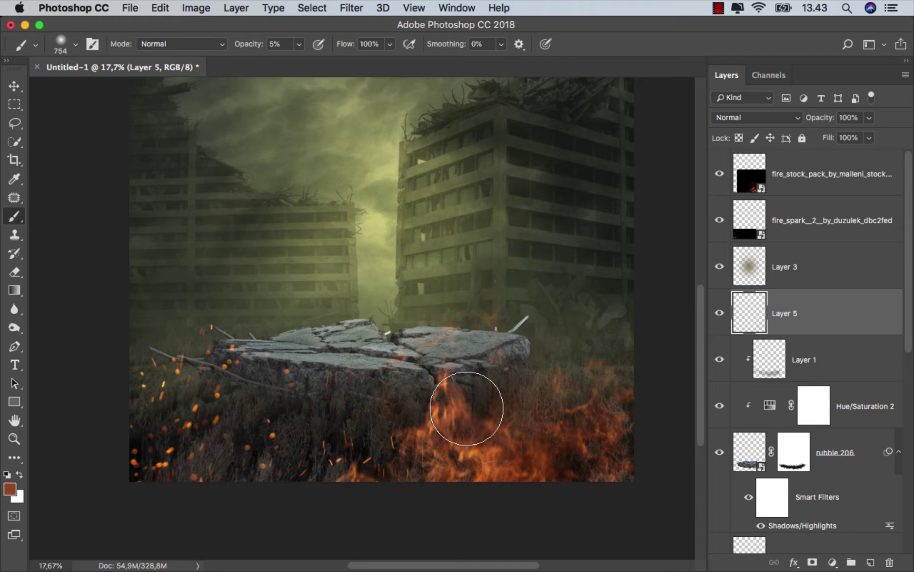
left_click_drag(300, 410, 318, 411)
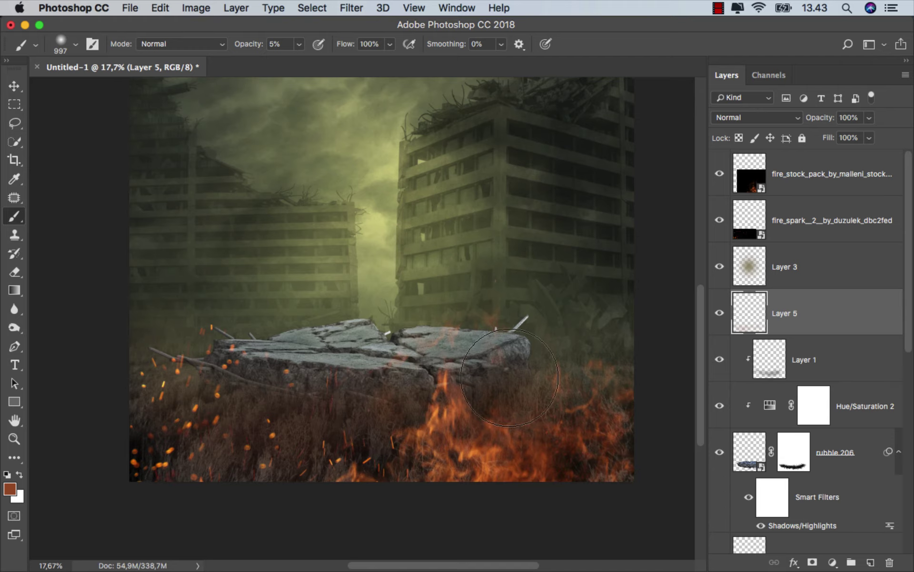
mouse_move(299, 396)
left_mouse_down()
mouse_move(607, 454)
mouse_move(608, 473)
mouse_move(536, 504)
mouse_move(310, 496)
mouse_move(143, 459)
mouse_move(143, 419)
mouse_move(159, 387)
mouse_move(262, 467)
mouse_move(336, 490)
mouse_move(326, 398)
mouse_move(221, 378)
mouse_move(475, 396)
mouse_move(593, 429)
mouse_move(613, 480)
mouse_move(367, 501)
mouse_move(187, 481)
left_mouse_up()
- Fit the canvas, show Layer 5, select Layer 1, and toggle the rubble layer to compare
key("super+0")
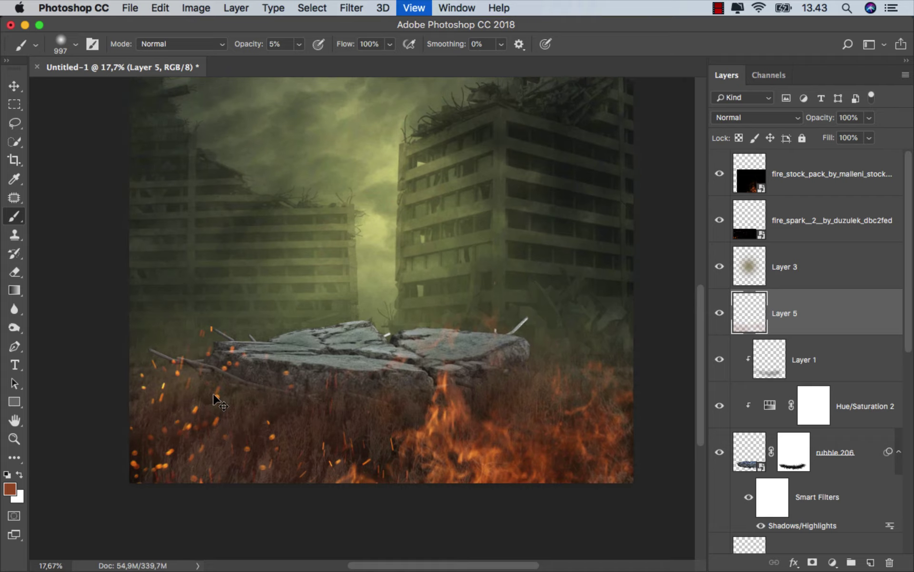
left_click(721, 320)
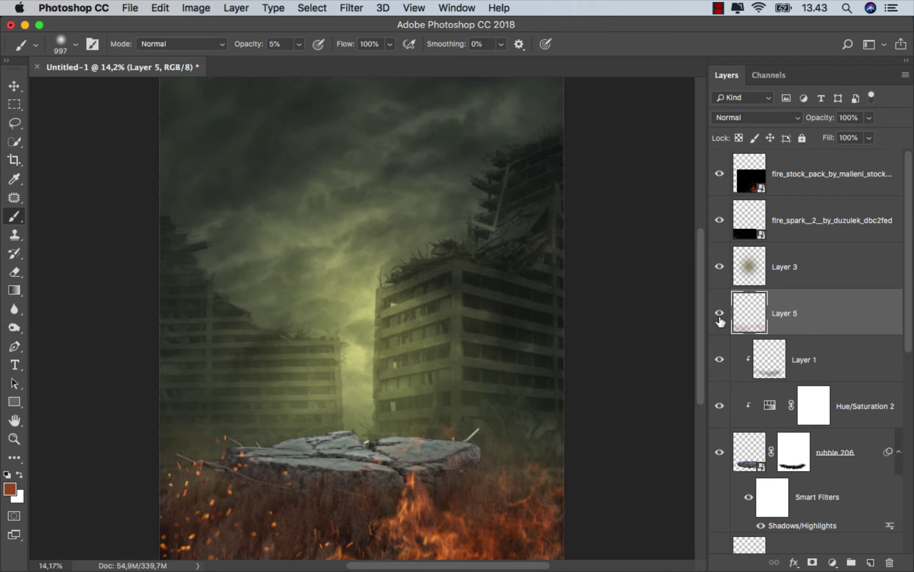
left_click(822, 357)
left_click(720, 452)
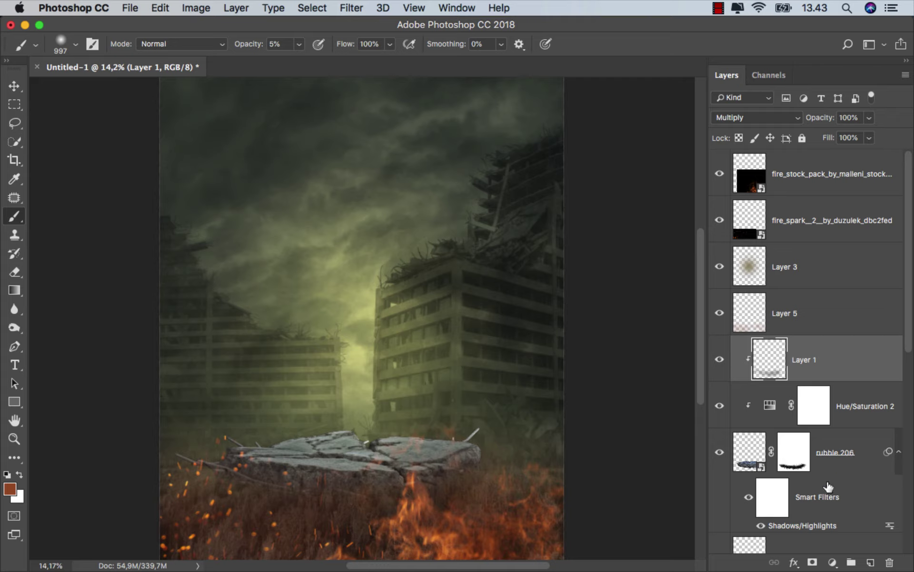
- Add a Color Balance layer clipped to Layer 1 with Midtones Red +63 and Yellow -61
left_click(832, 562)
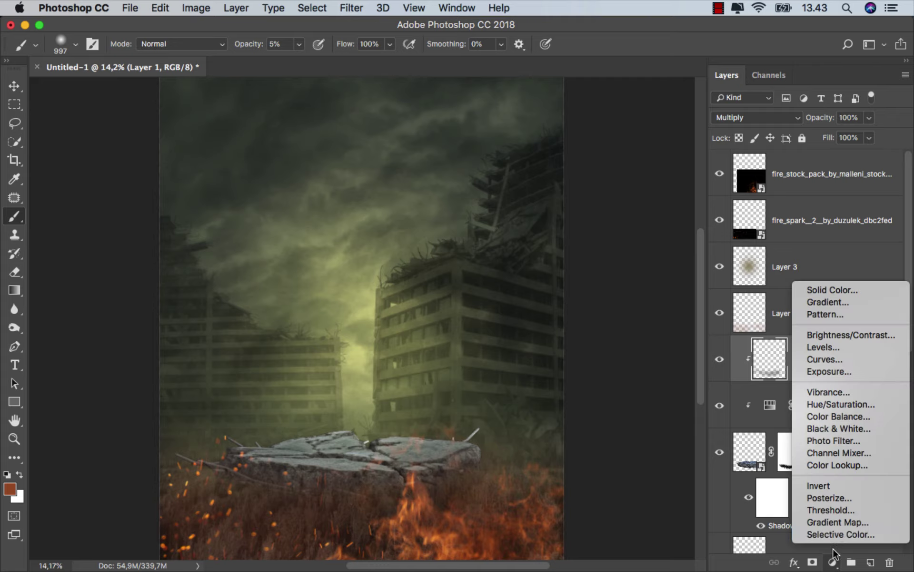
left_click(850, 416)
left_click(599, 474)
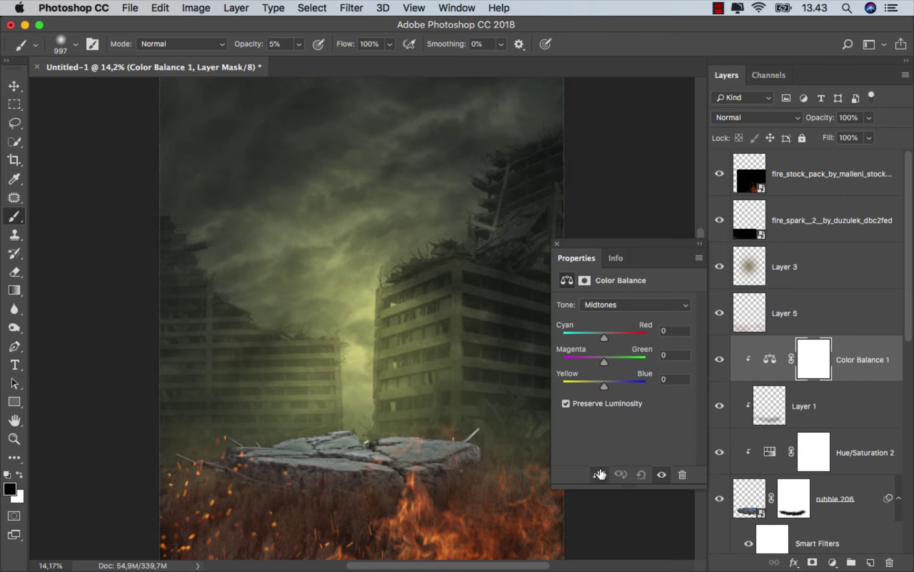
left_click(618, 305)
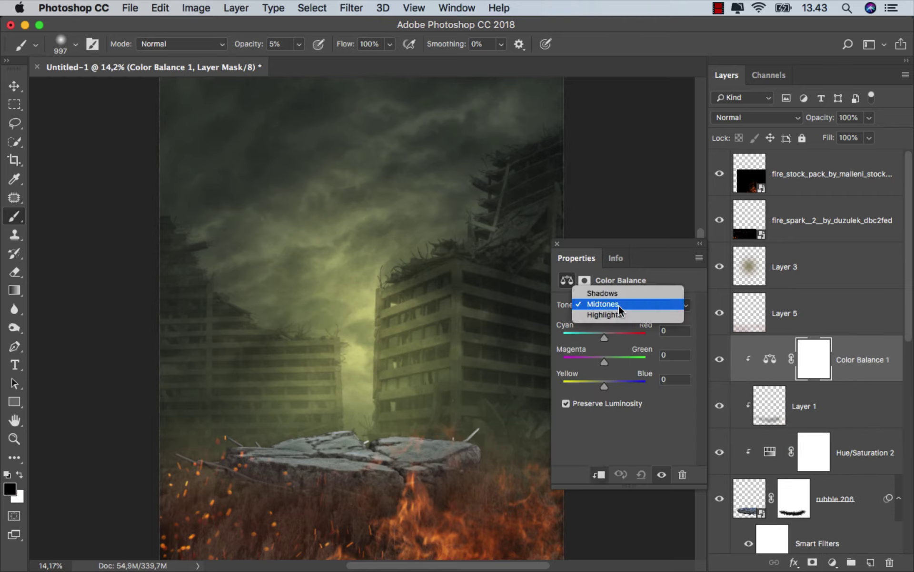
left_click(619, 305)
left_click_drag(612, 334, 630, 334)
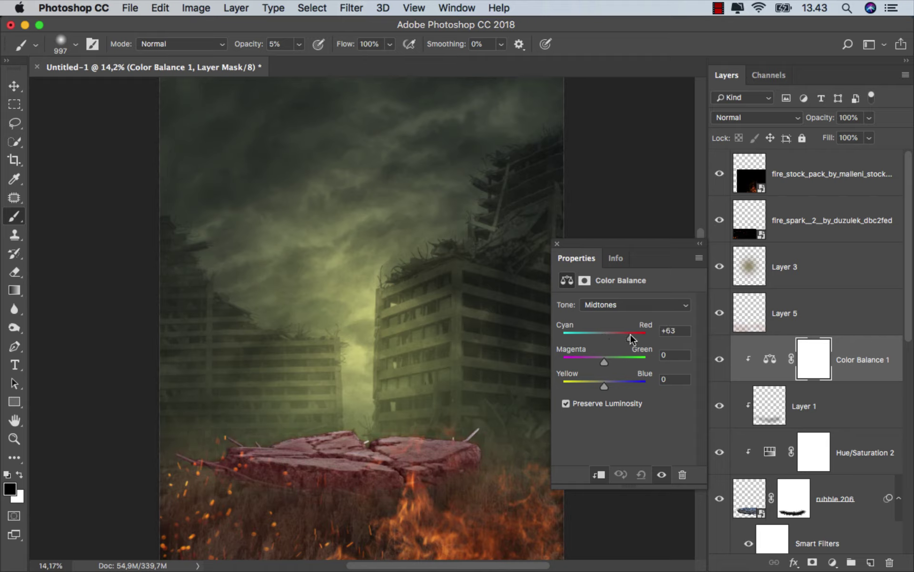
left_click_drag(603, 385, 578, 387)
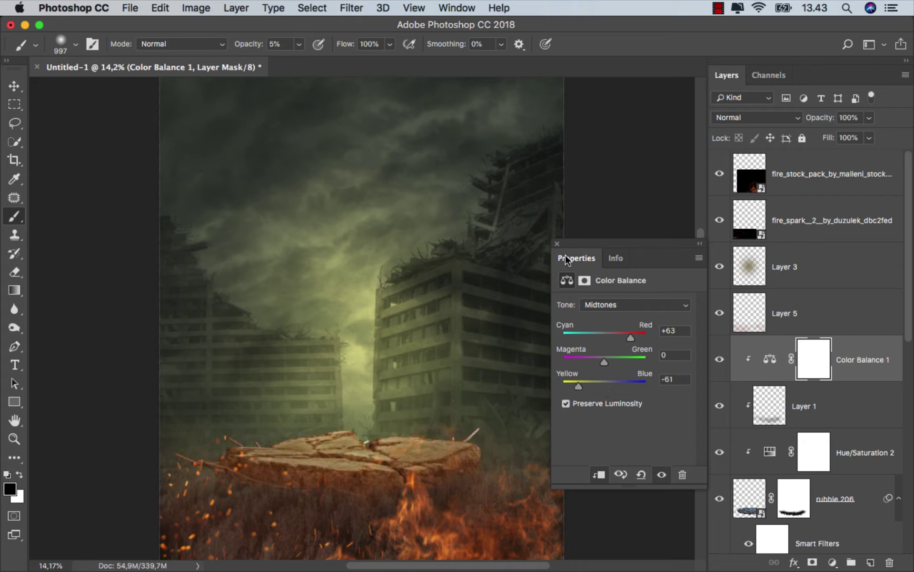
left_click(557, 244)
- Invert the adjustment mask and paint the warm tint back along the slab's bottom edge
key("super+i")
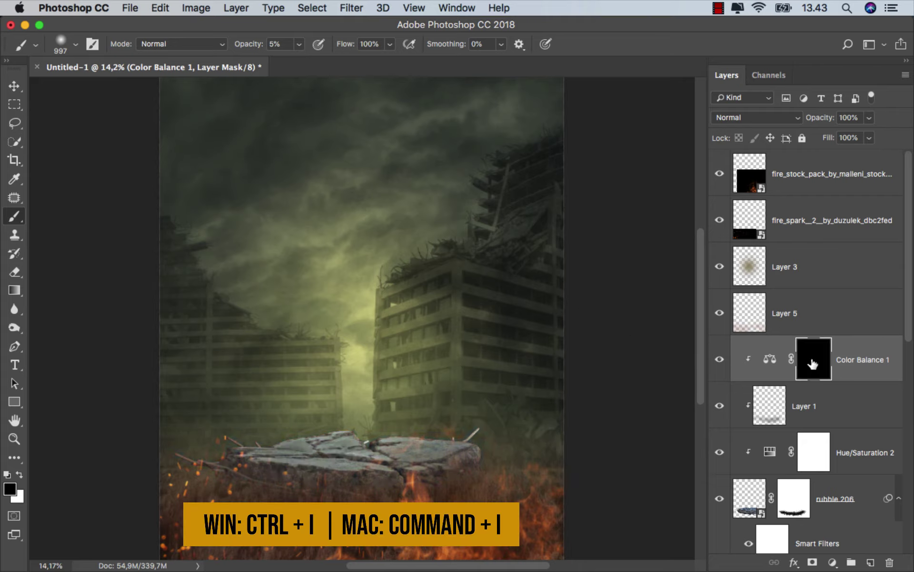
scroll(443, 471, "up", 1)
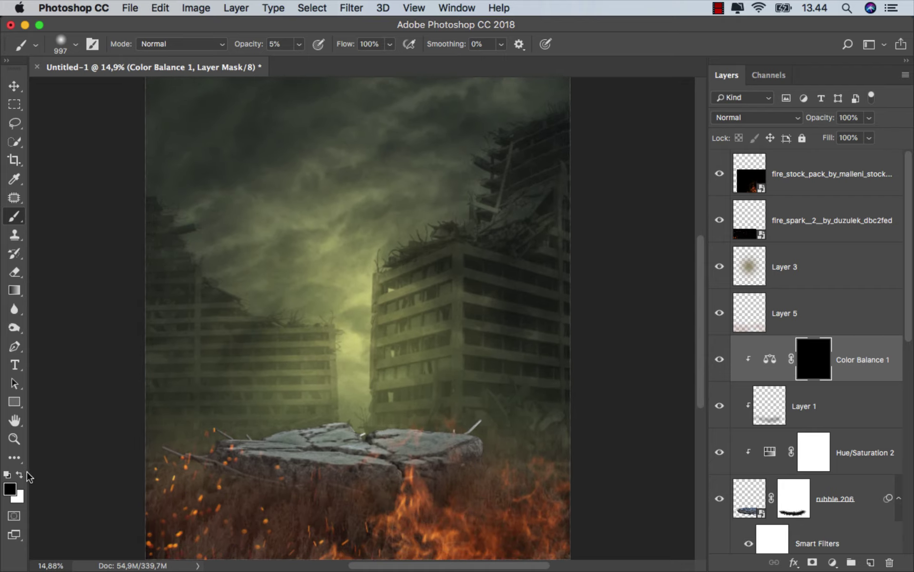
scroll(370, 476, "up", 1)
left_click_drag(398, 501, 395, 500)
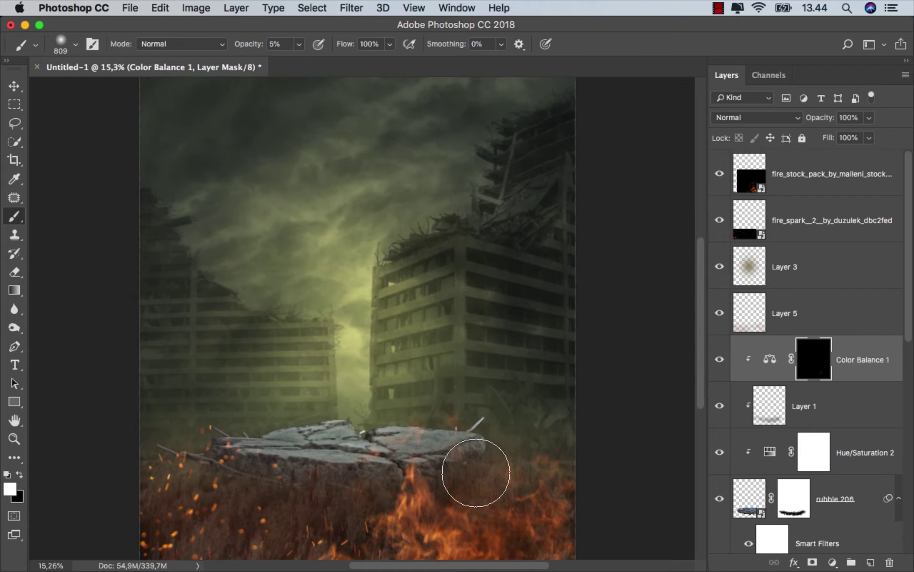
left_click_drag(473, 474, 436, 486)
mouse_move(251, 445)
left_mouse_down()
mouse_move(231, 479)
mouse_move(272, 491)
mouse_move(402, 481)
mouse_move(474, 445)
mouse_move(443, 481)
mouse_move(276, 494)
mouse_move(333, 500)
mouse_move(467, 467)
mouse_move(407, 487)
mouse_move(386, 465)
mouse_move(437, 457)
mouse_move(434, 494)
mouse_move(370, 467)
left_mouse_up()
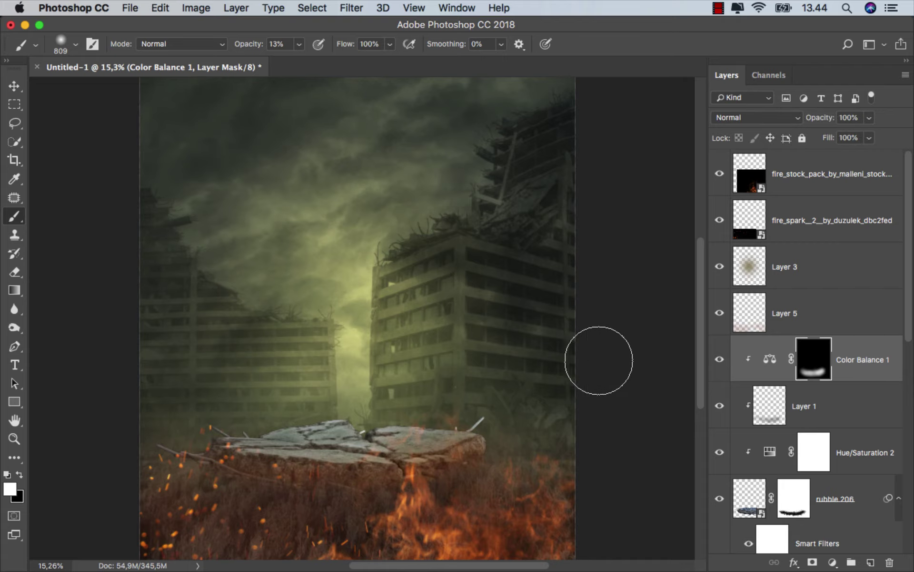
scroll(586, 362, "down", 1)
- Create Layer 6 above the top fire layer with Overlay blending
key("v")
left_click(850, 365)
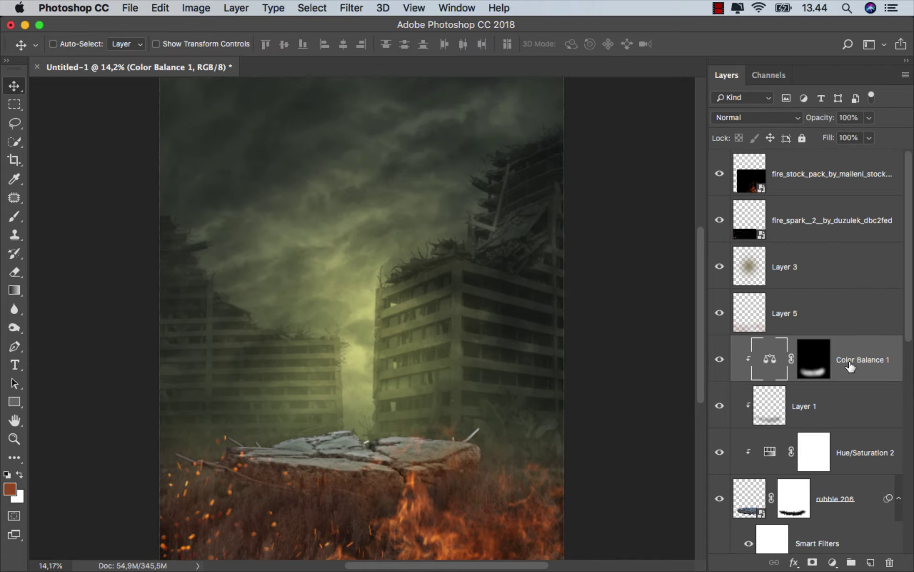
left_click(838, 174)
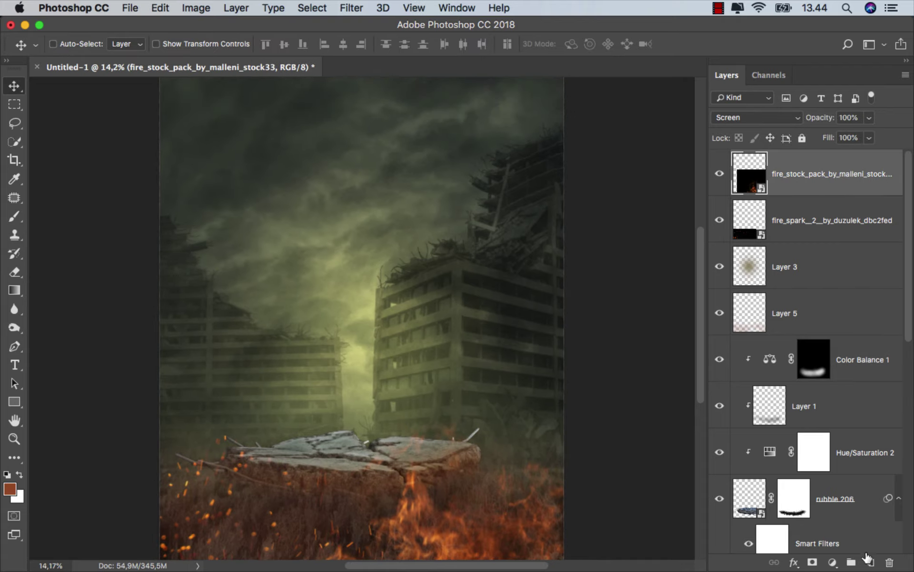
left_click(866, 556)
left_click(757, 118)
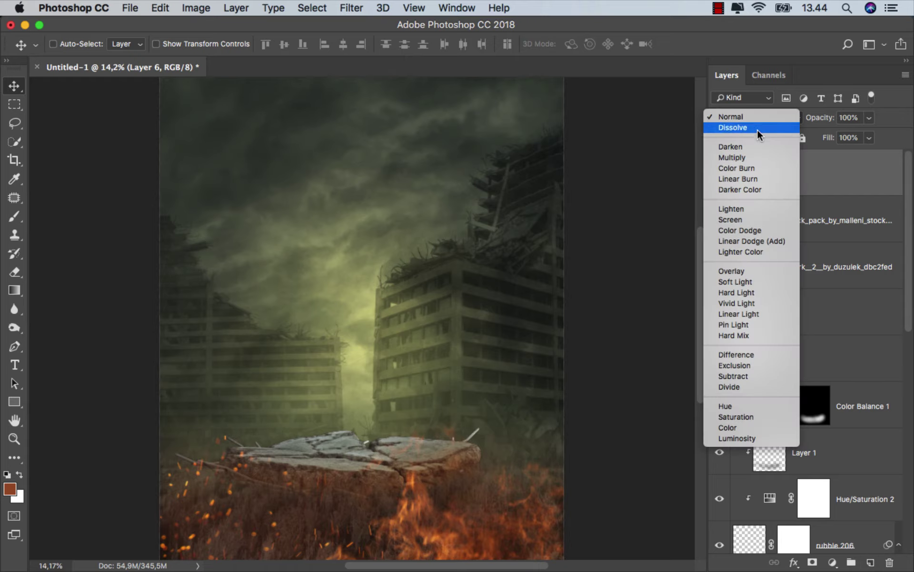
left_click(753, 266)
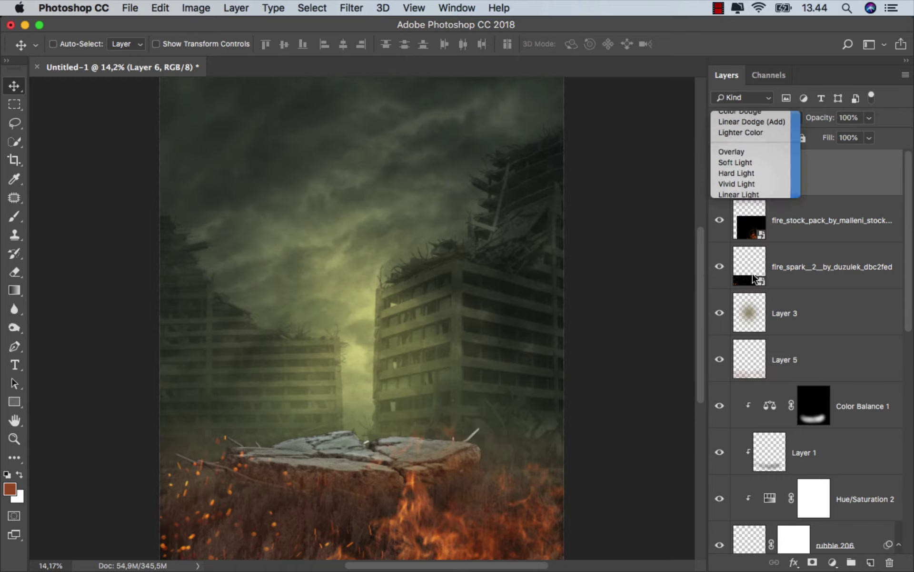
- Switch to the Brush, sample the fire's orange and set brush opacity to 8%
right_click(7, 220)
left_click(72, 210)
scroll(453, 490, "up", 1)
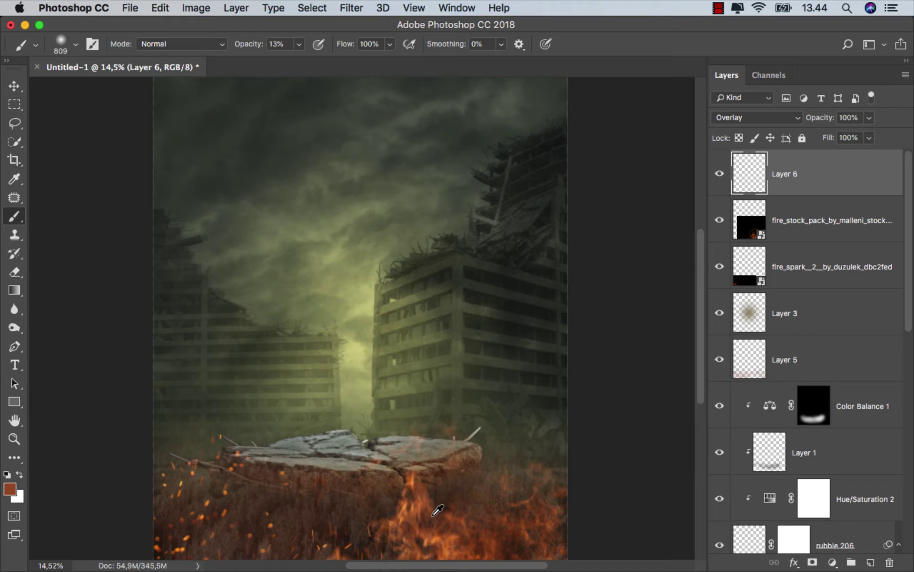
left_click(437, 510, "alt")
left_click(489, 486)
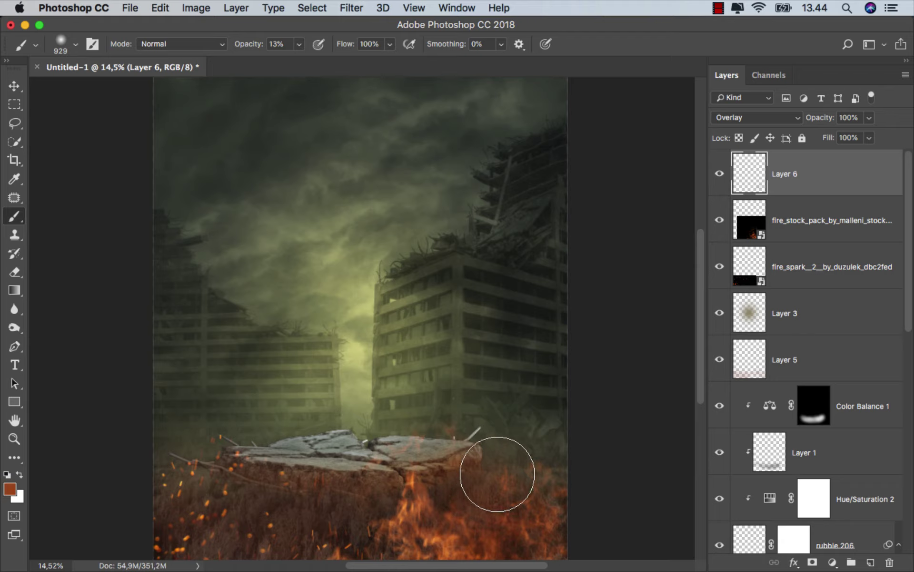
scroll(502, 469, "down", 1)
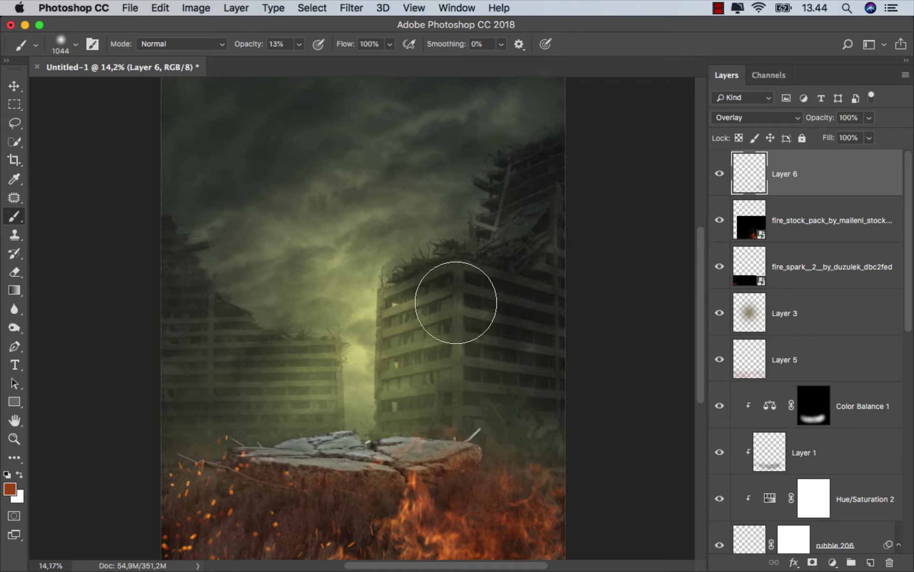
left_click(299, 44)
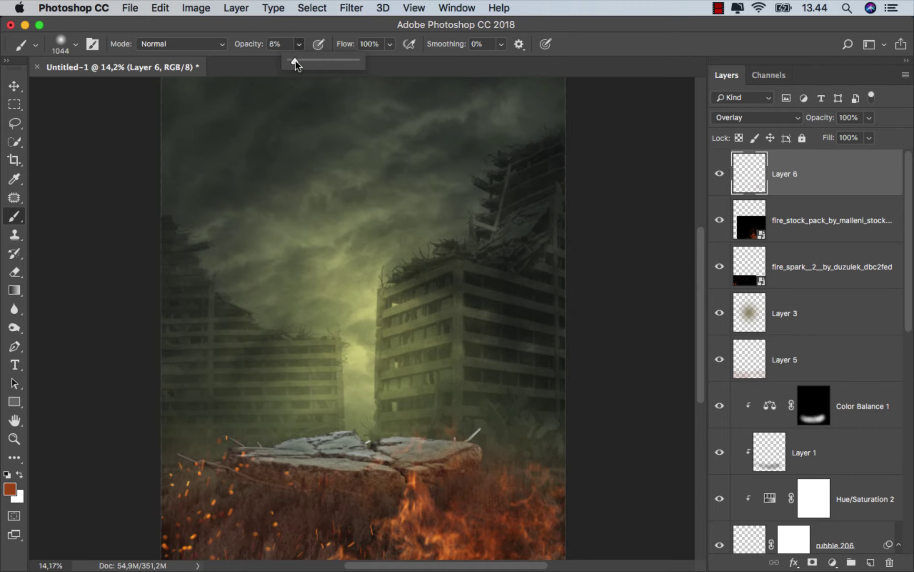
left_click(522, 503)
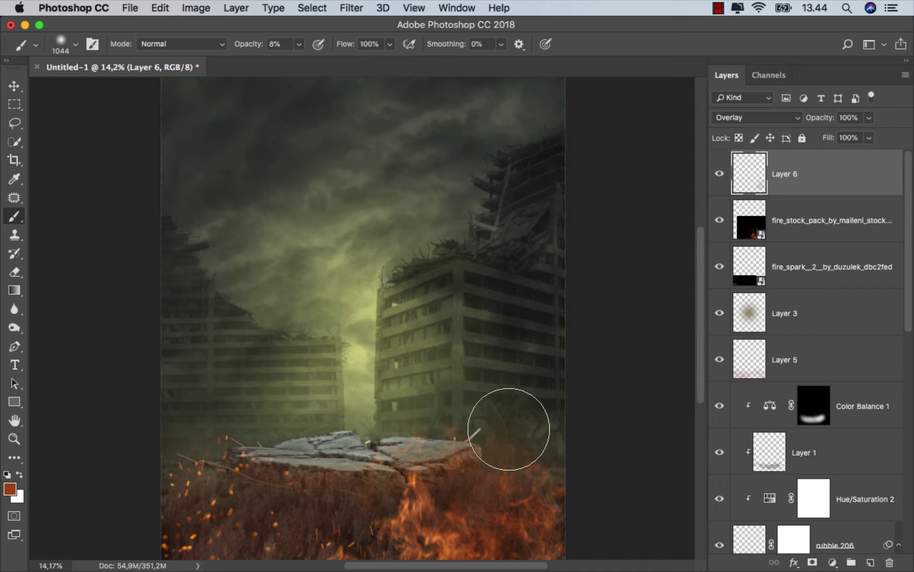
- Paint orange glow over ground, smoke and the building base, then set Layer 6 fill to 87%
mouse_move(548, 402)
left_mouse_down()
mouse_move(409, 537)
mouse_move(231, 494)
left_mouse_up()
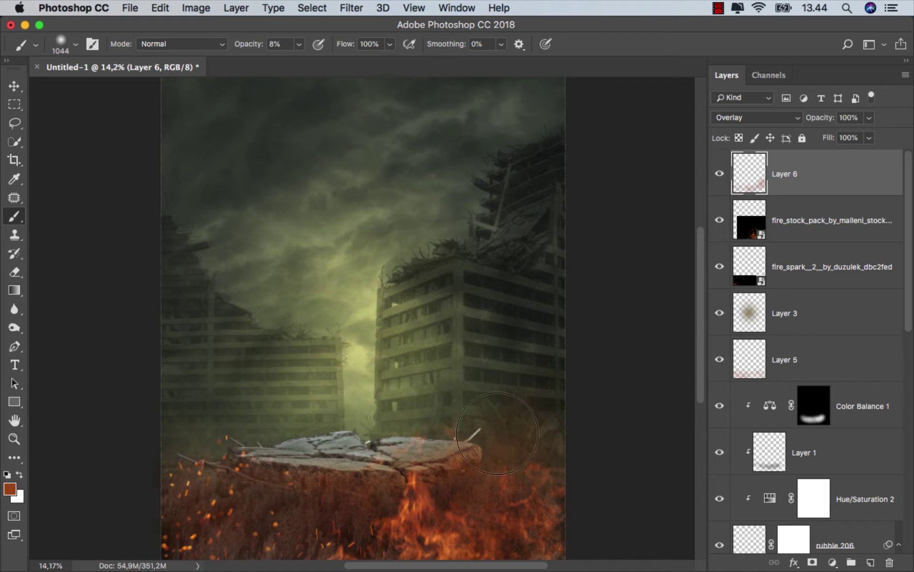
left_click_drag(497, 433, 268, 476)
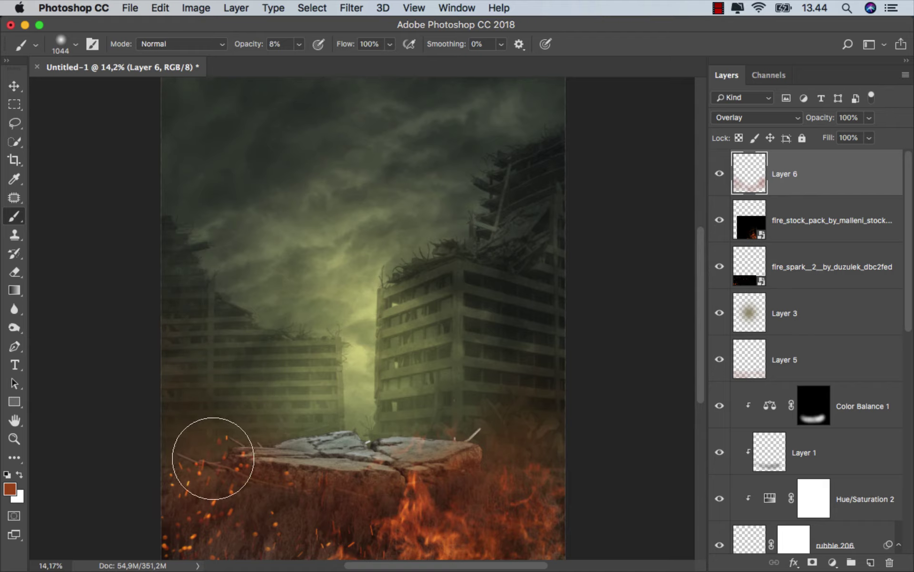
left_click_drag(196, 428, 516, 488)
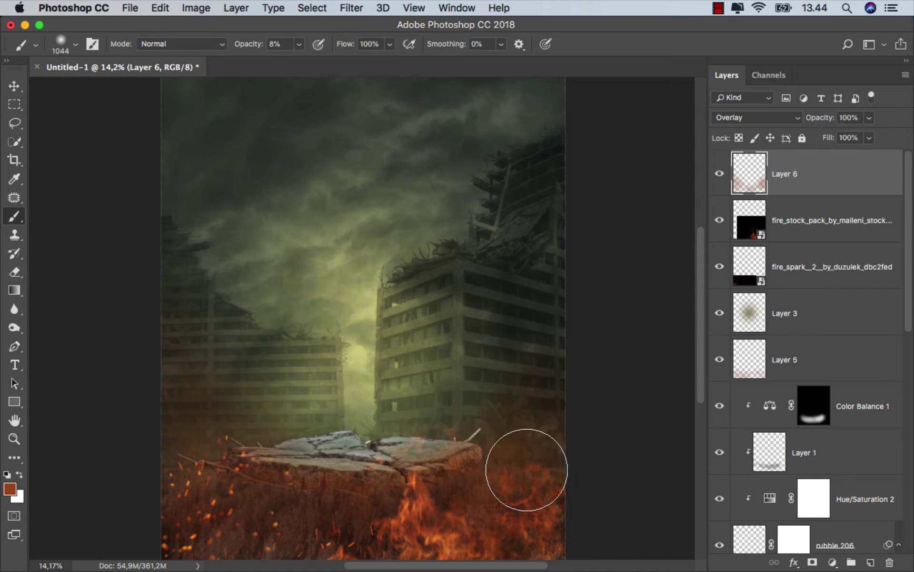
left_click_drag(516, 487, 417, 490)
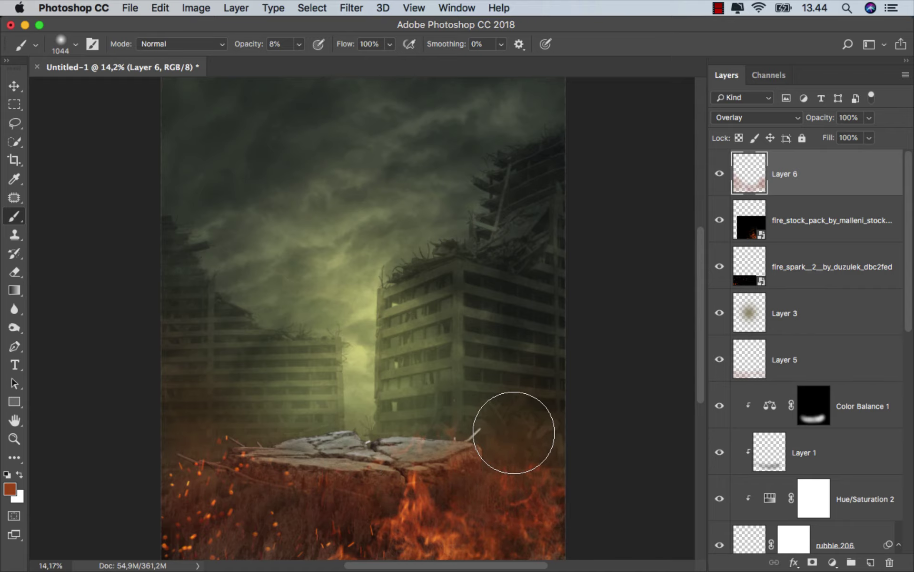
left_click_drag(542, 383, 242, 446)
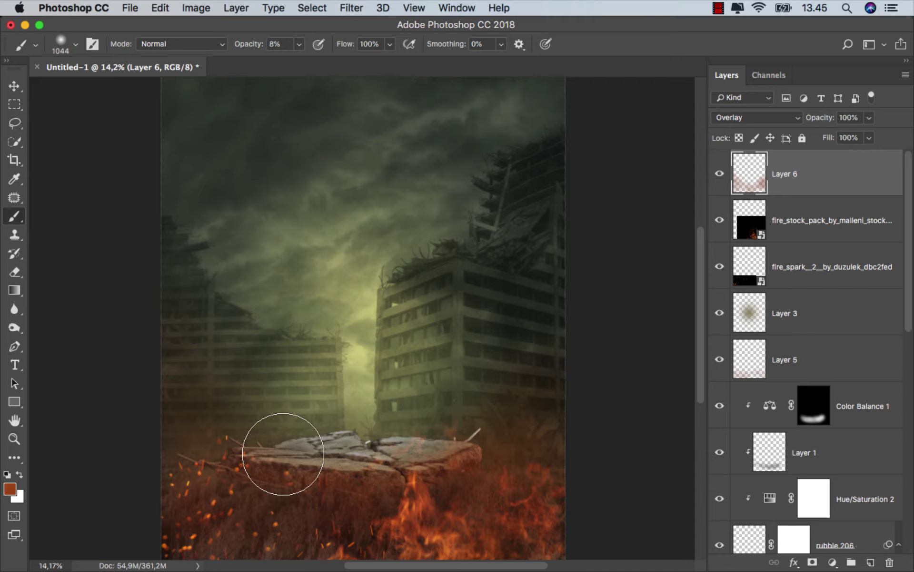
left_click(719, 174)
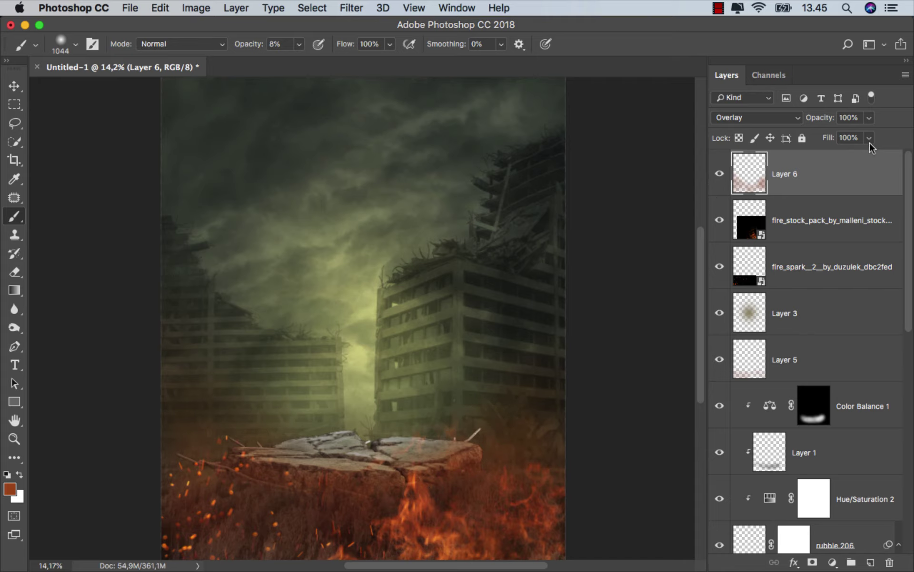
left_click_drag(869, 139, 865, 156)
left_click(798, 189)
- Place the Deadpool image into the composite, scaled down to about a third
key("v")
mouse_move(240, 568)
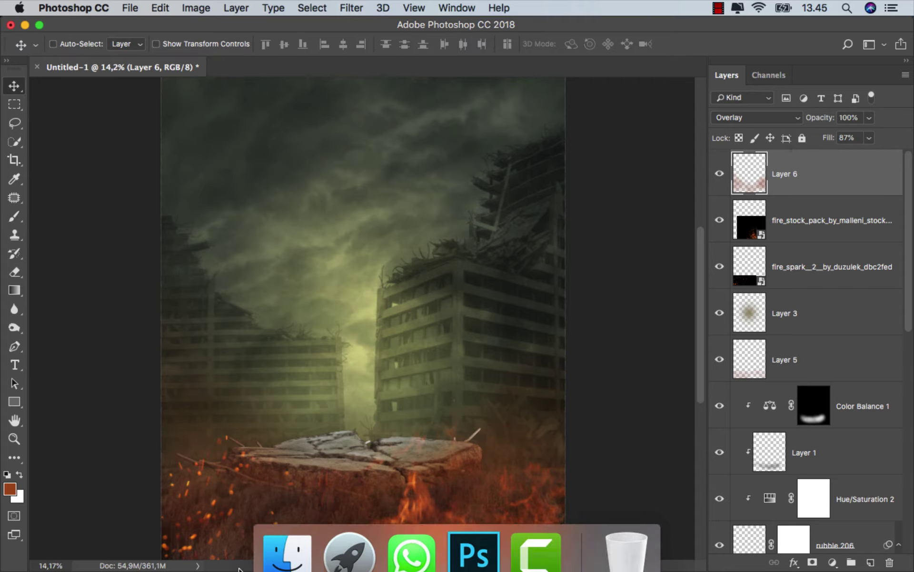
left_click(285, 535)
left_click_drag(516, 128, 367, 276)
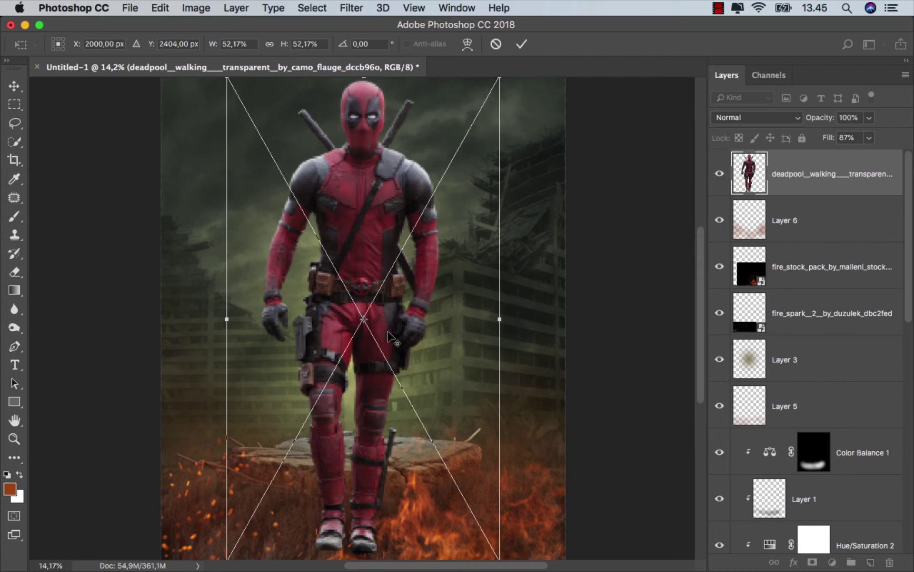
key("super+0")
left_click_drag(489, 95, 463, 205)
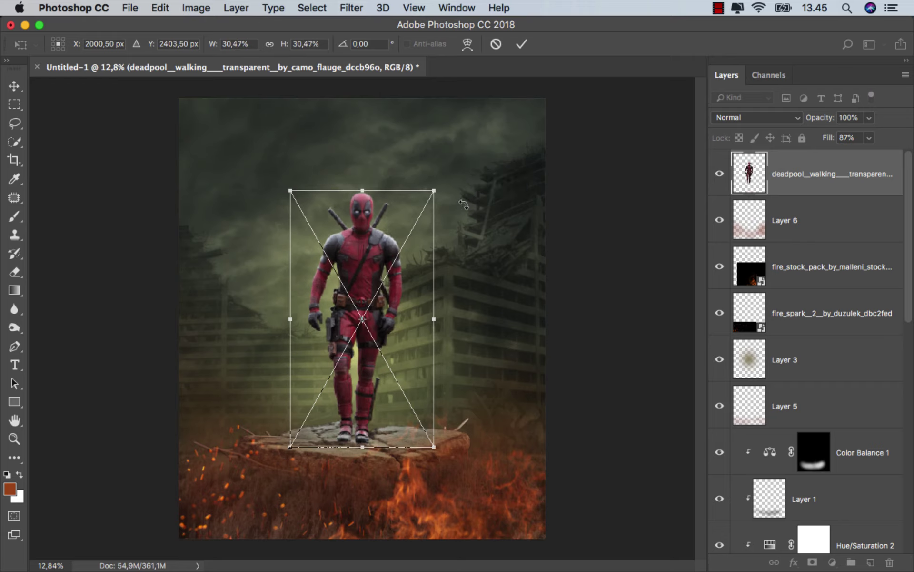
left_click_drag(296, 190, 302, 204)
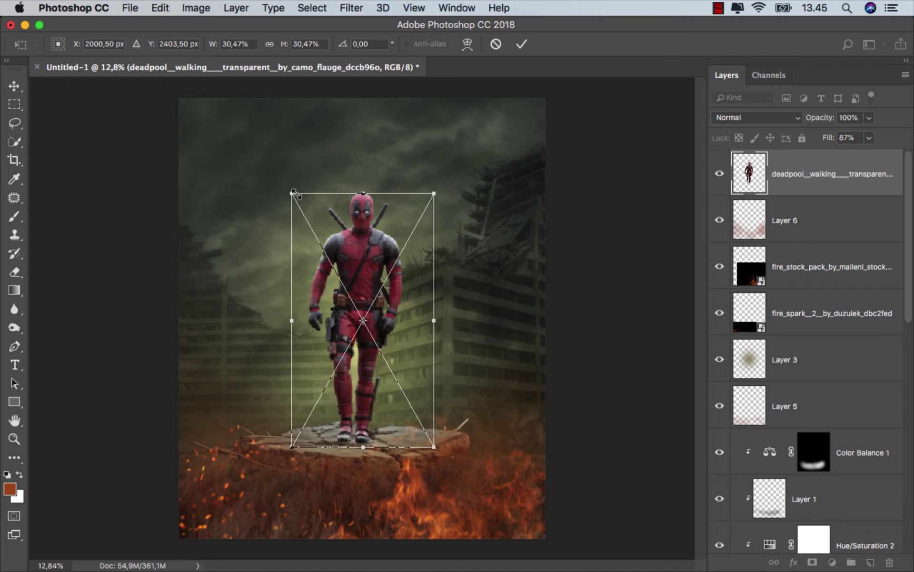
left_click(522, 44)
- Nudge Deadpool down so his feet rest on the cracked rubble slab
scroll(359, 434, "up", 1)
scroll(359, 433, "up", 1)
scroll(360, 434, "up", 2)
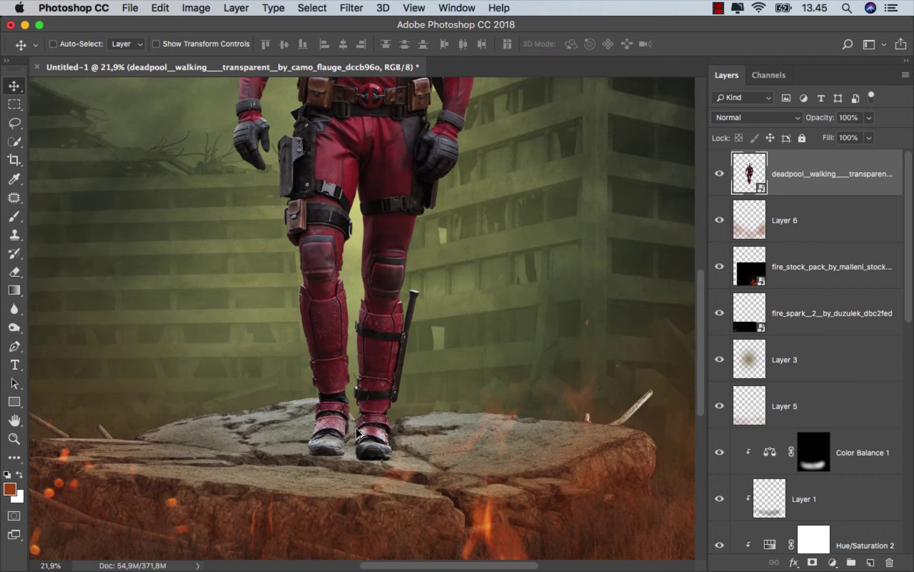
left_click_drag(360, 433, 359, 421)
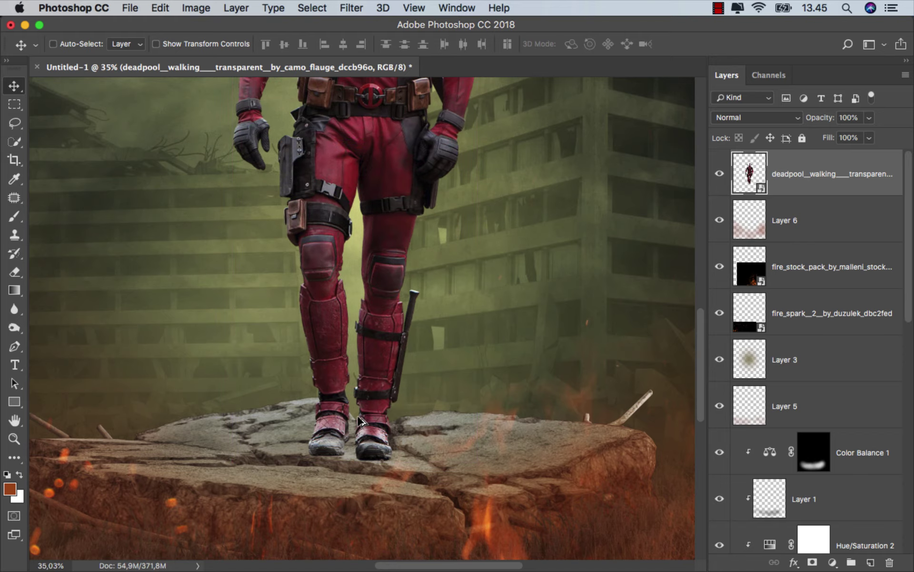
scroll(360, 421, "down", 1)
scroll(360, 421, "down", 1)
scroll(360, 421, "down", 2)
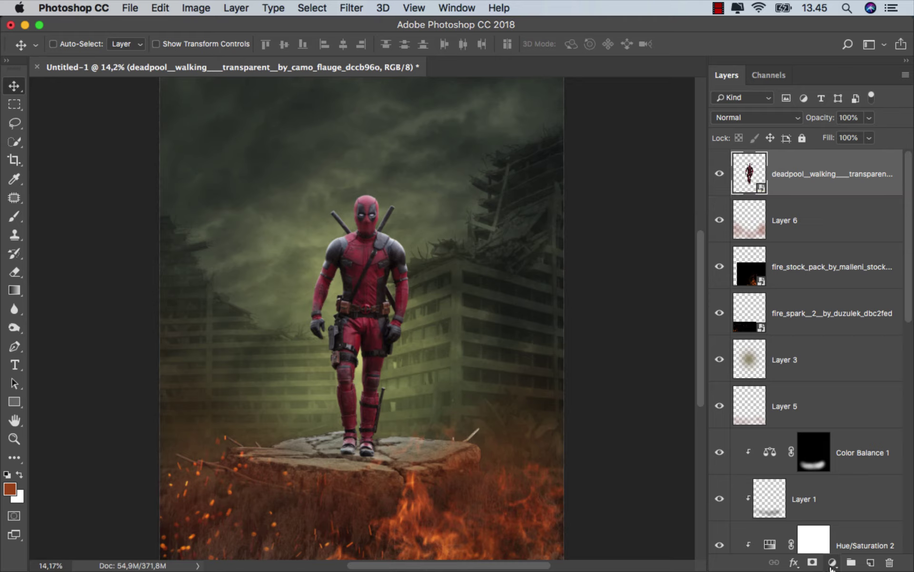
- Add a Color Balance clipped to Deadpool, shifting highlights slightly toward red and green
left_click(833, 562)
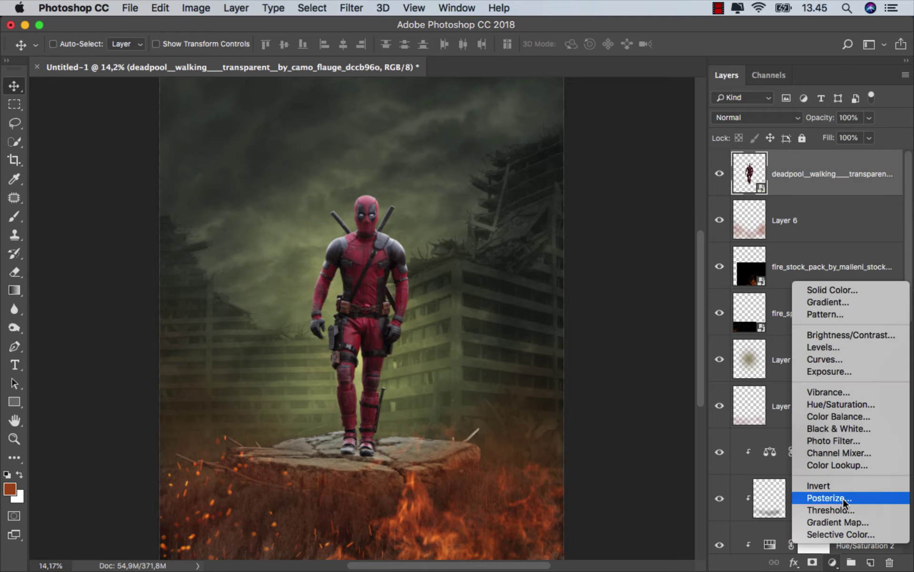
left_click(846, 416)
left_click(601, 474)
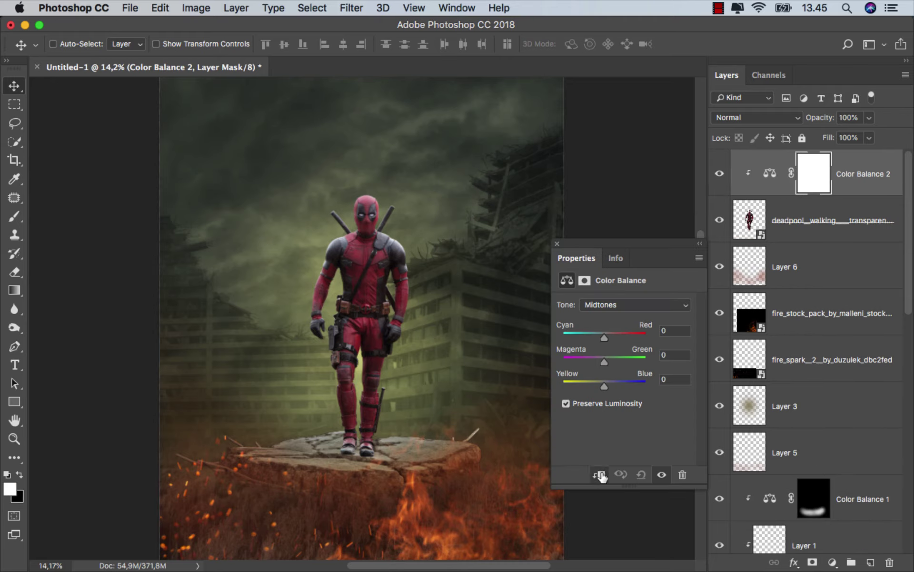
left_click(635, 304)
left_click_drag(608, 333, 607, 347)
left_click_drag(604, 362, 610, 361)
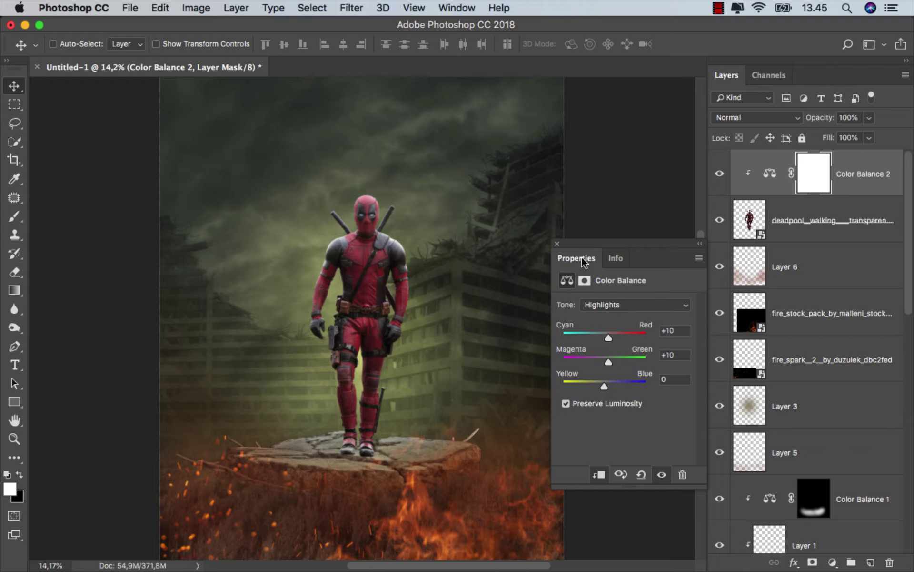
left_click(557, 243)
left_click(722, 173)
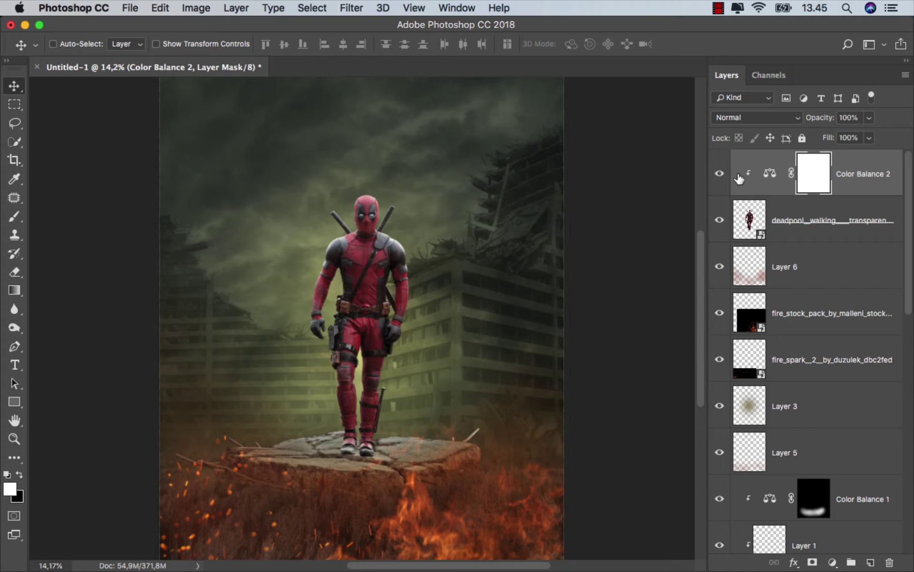
left_click(868, 181)
- Add a second clipped Color Balance shifting Deadpool's midtones toward red and yellow
left_click(833, 562)
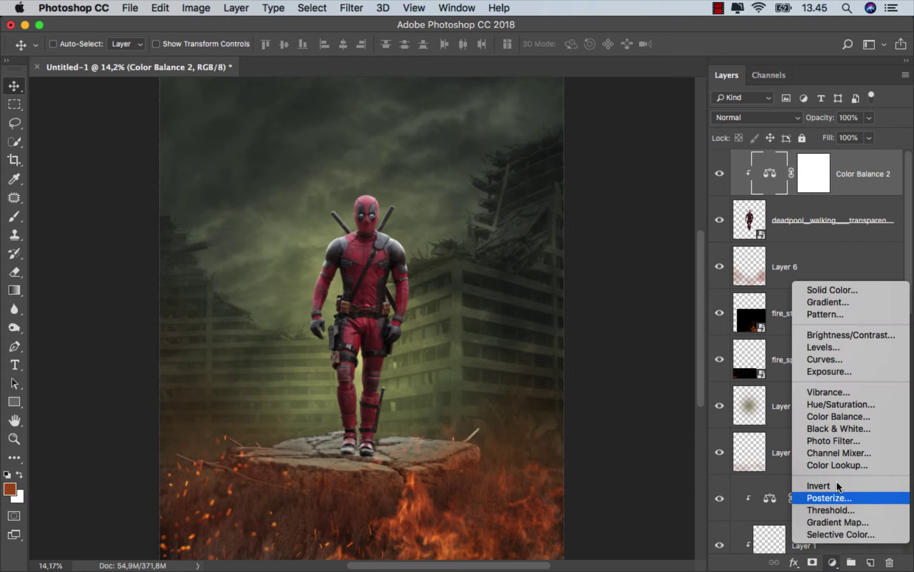
left_click(840, 417)
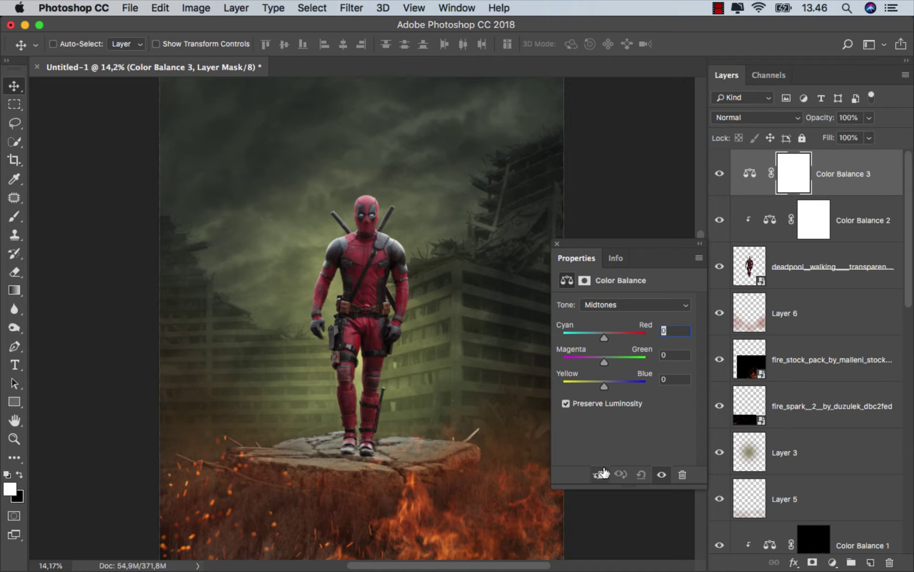
left_click(602, 473)
left_click_drag(606, 335, 611, 335)
left_click_drag(603, 384, 593, 385)
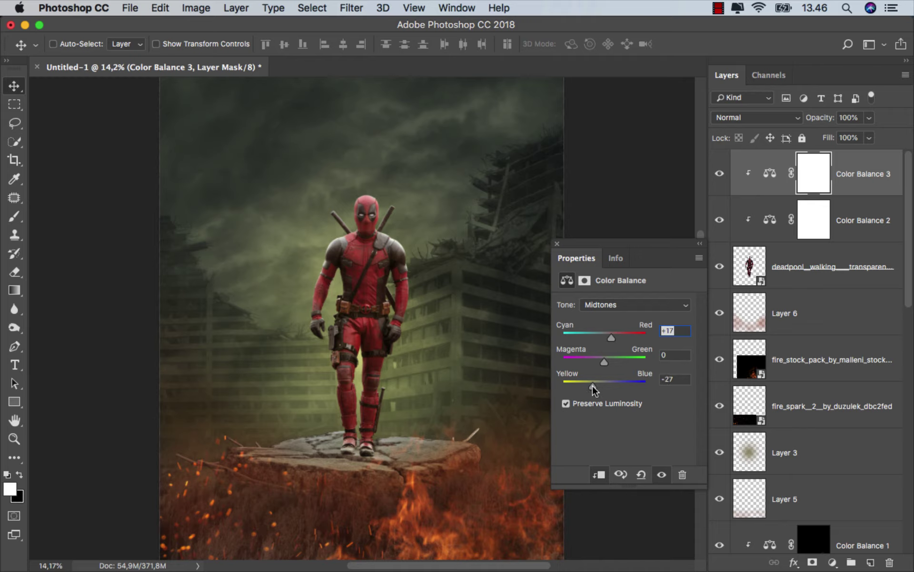
- In that adjustment, push the highlights slightly red and strongly toward yellow
left_click(675, 330)
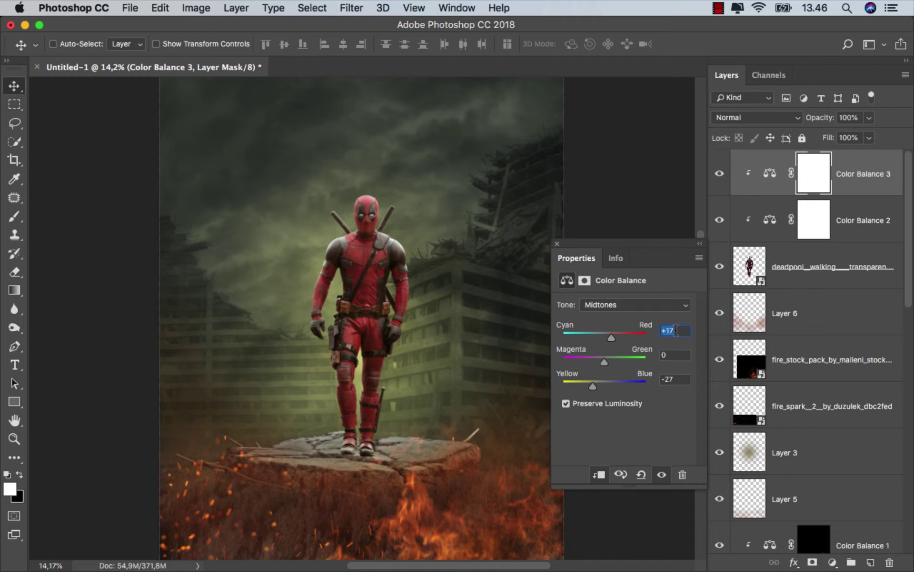
left_click(636, 306)
left_click(635, 310)
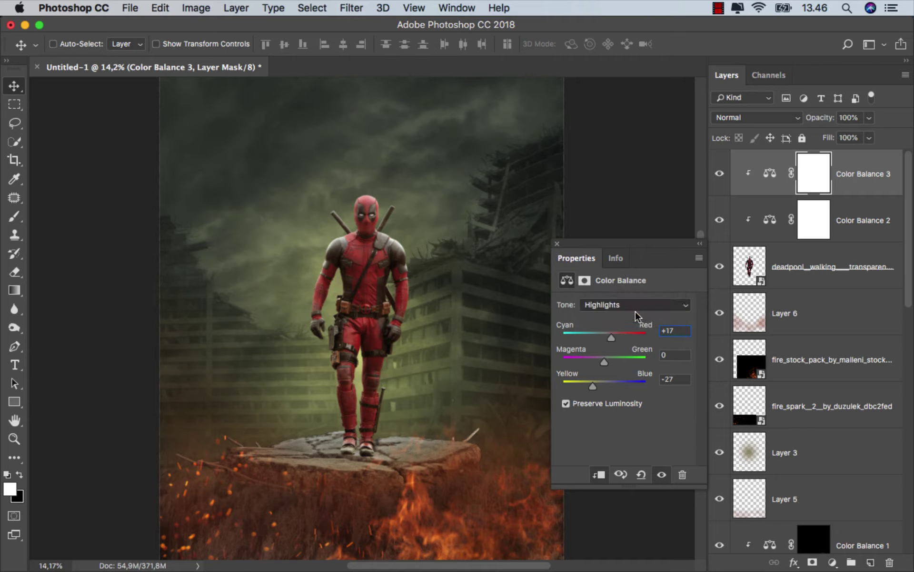
left_click(605, 333)
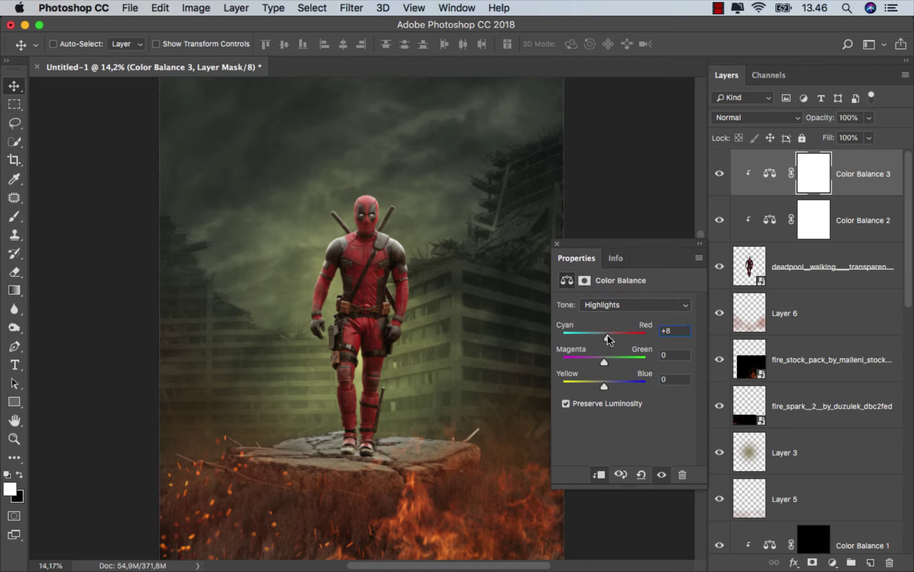
left_click_drag(607, 334, 605, 335)
left_click_drag(603, 386, 582, 384)
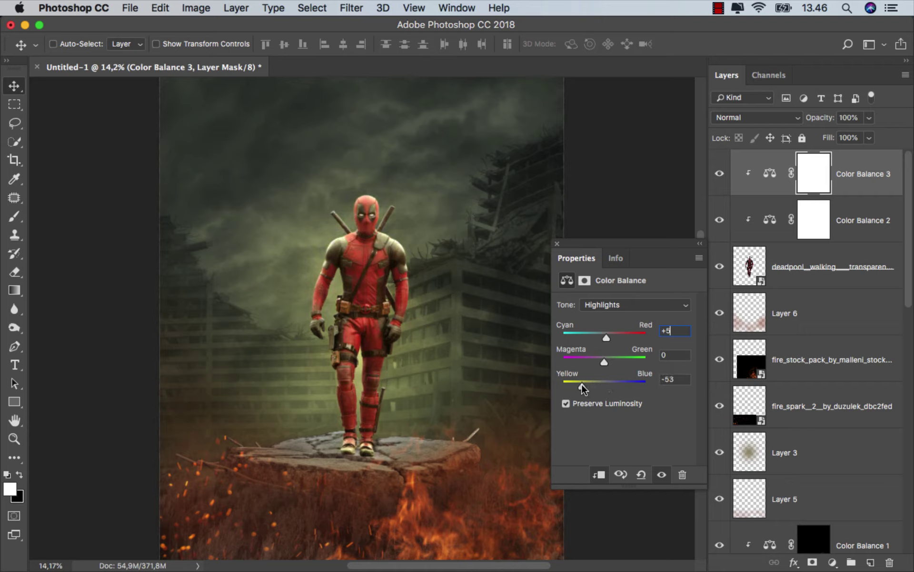
left_click(557, 243)
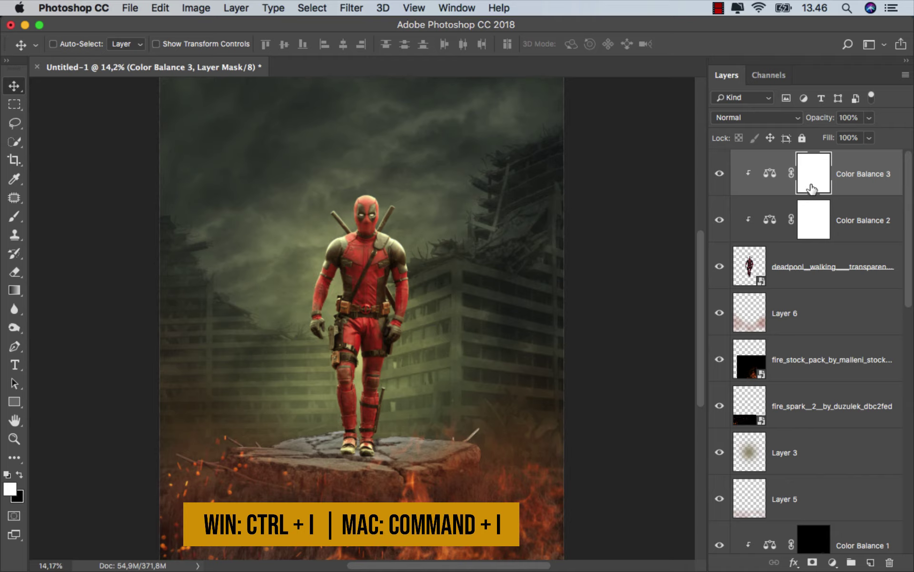
- Invert the Color Balance 3 mask and set up the Brush at 20% opacity
key("super+i")
left_click(14, 216)
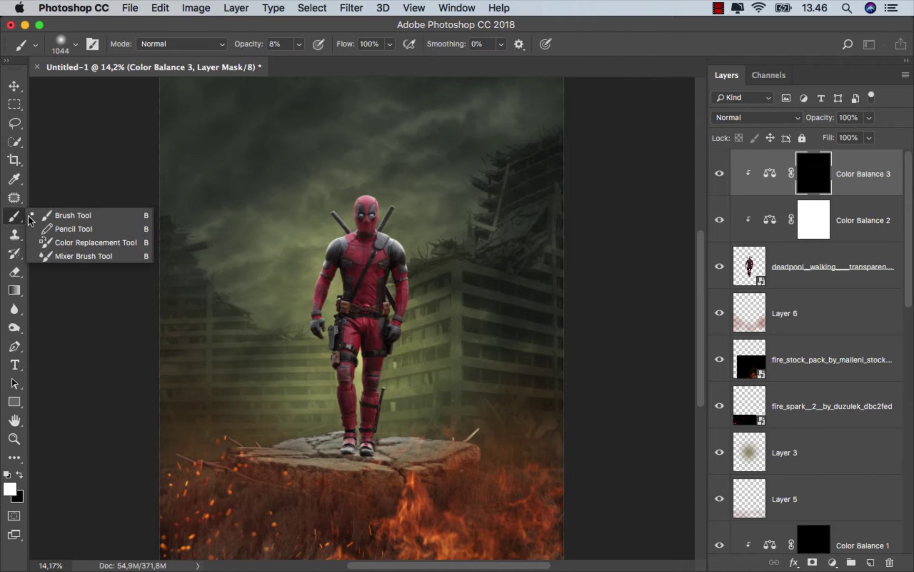
scroll(410, 421, "up", 1)
scroll(409, 421, "up", 2)
mouse_move(395, 383)
left_mouse_down()
mouse_move(353, 382)
mouse_move(376, 392)
mouse_move(366, 392)
mouse_move(353, 424)
left_mouse_up()
key("2")
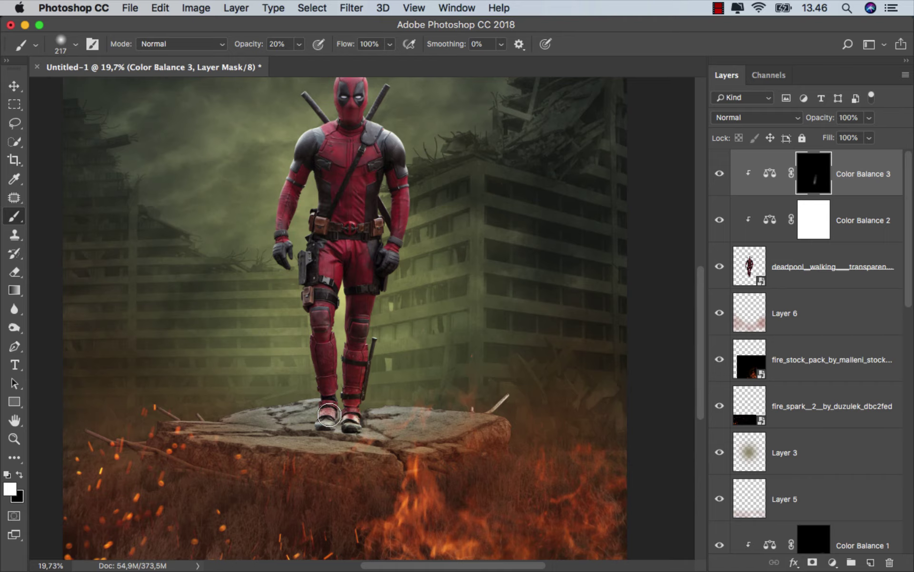
mouse_move(359, 340)
left_mouse_down()
mouse_move(391, 341)
mouse_move(346, 205)
left_mouse_up()
scroll(381, 352, "up", 3)
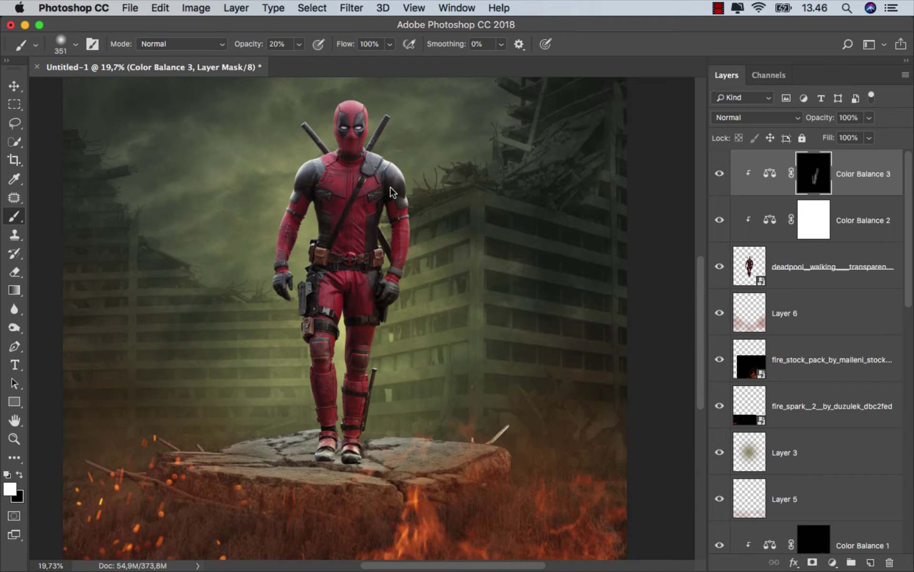
- Paint white over Deadpool's figure and upper body to reveal the warm tint
left_click_drag(362, 285, 381, 286)
left_click_drag(369, 352, 342, 351)
mouse_move(369, 143)
left_mouse_down()
mouse_move(371, 207)
mouse_move(302, 198)
left_mouse_up()
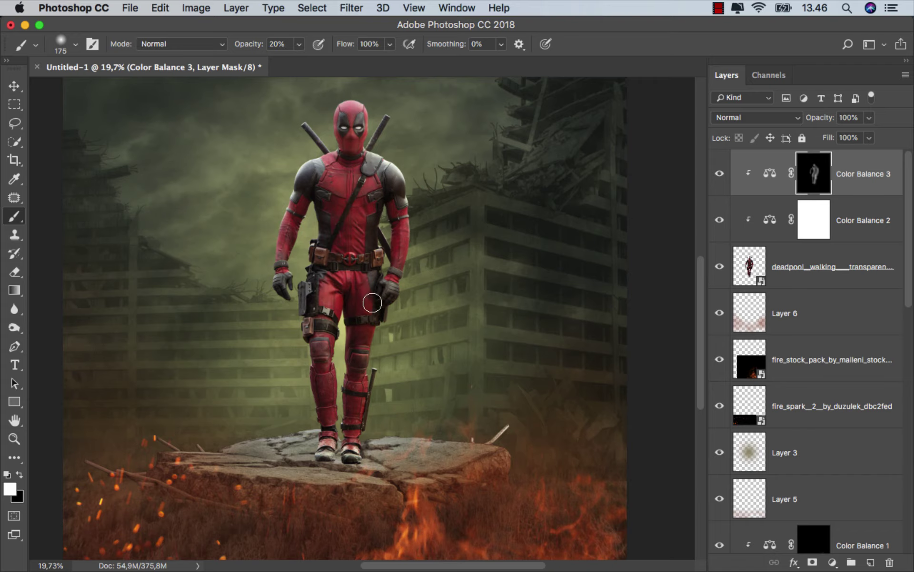
left_click_drag(371, 302, 320, 347)
left_click_drag(371, 450, 371, 450)
key("super+0")
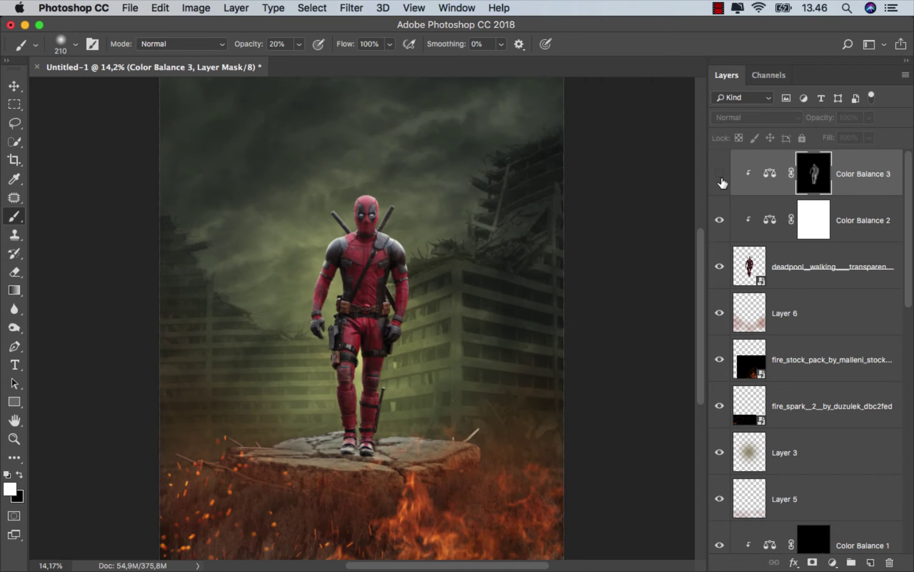
left_click(859, 177)
- Add a new Multiply layer above Layer 6 and switch to the Brush
key("v")
left_click(840, 314)
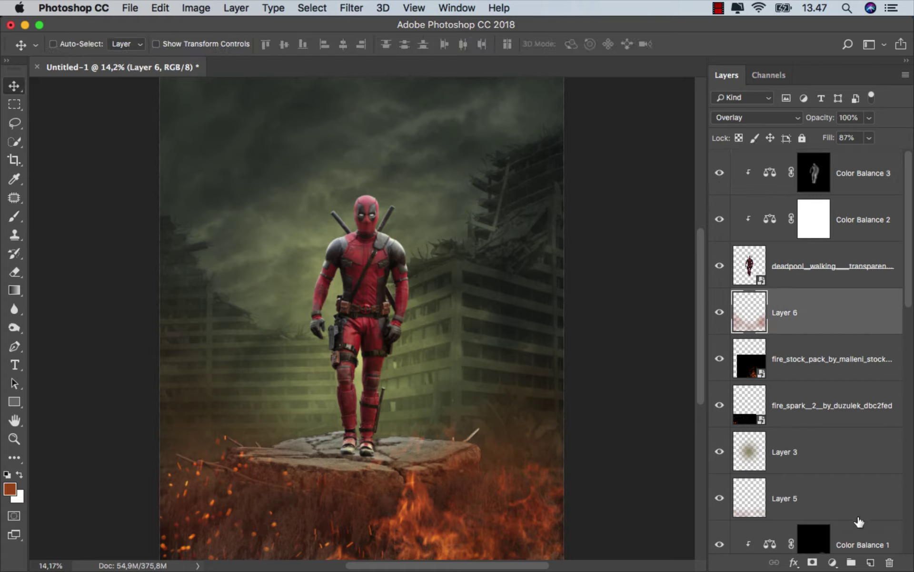
left_click(871, 562)
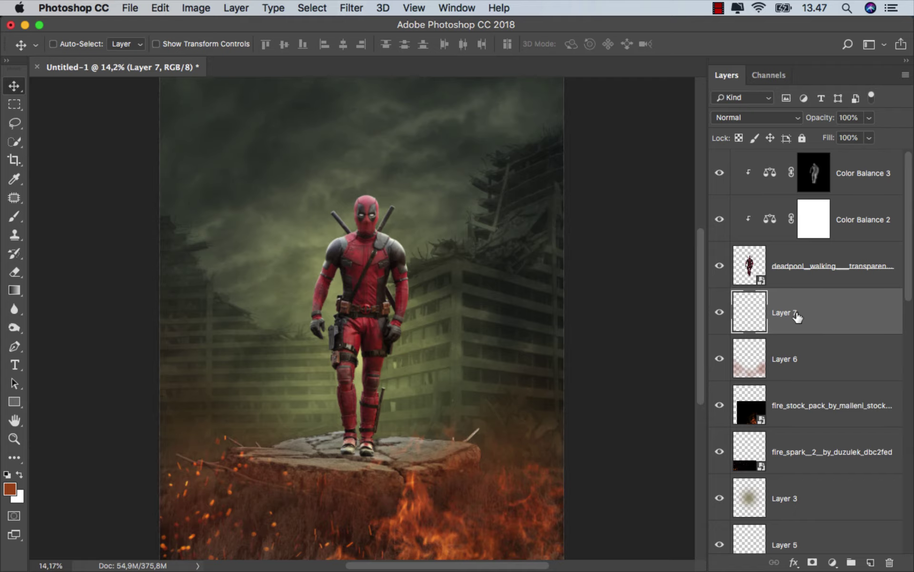
left_click(14, 216)
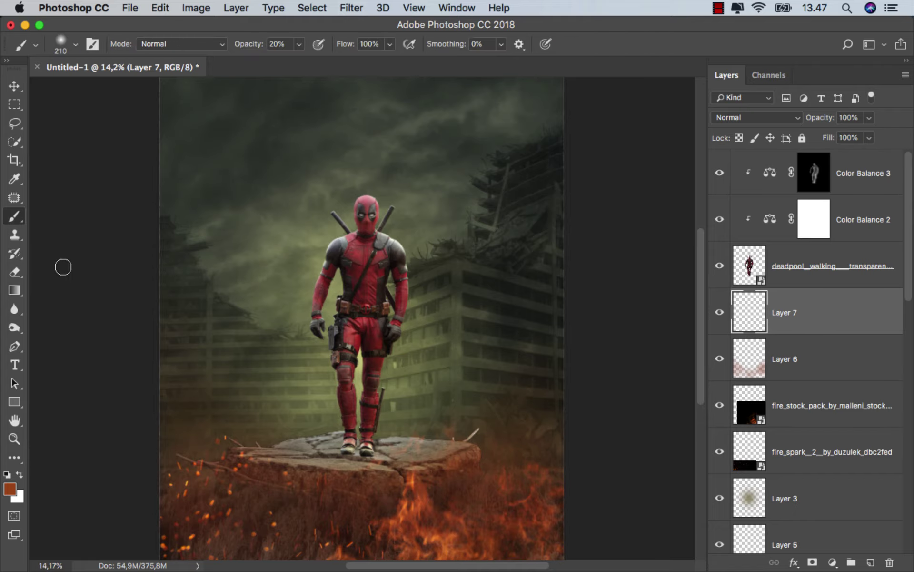
scroll(347, 513, "up", 1)
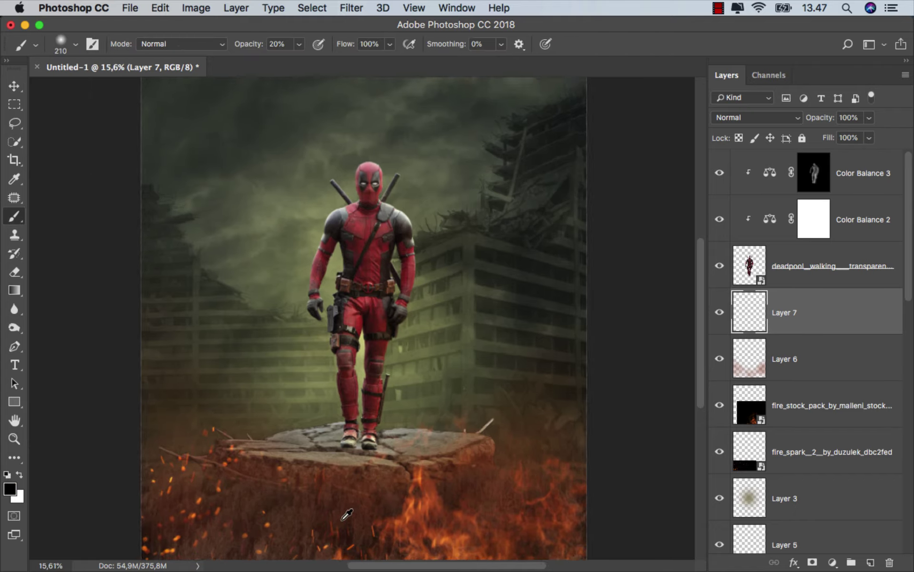
scroll(347, 513, "up", 2)
left_click(742, 118)
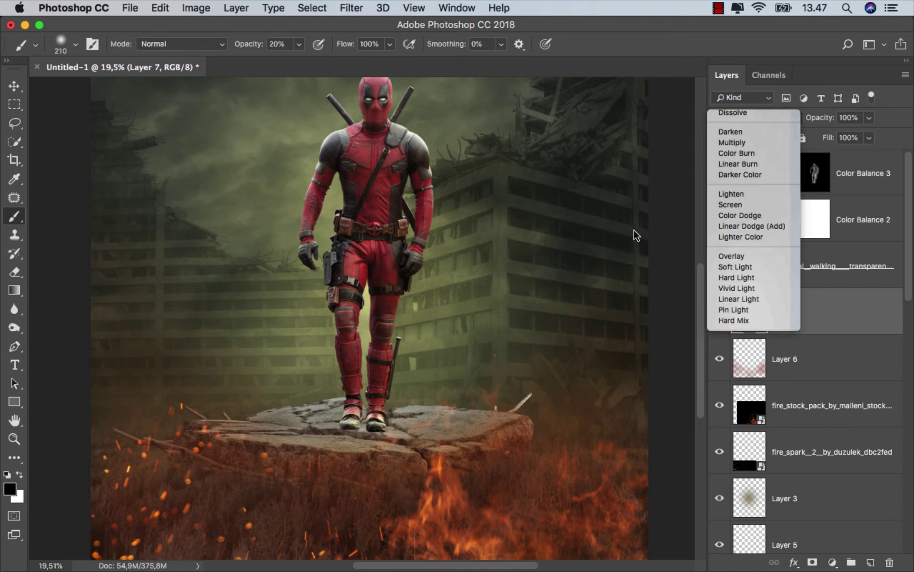
left_click(736, 135)
scroll(363, 432, "up", 3)
scroll(363, 432, "up", 5)
- Resize the soft brush to suit painting around Deadpool's feet
left_click_drag(363, 432, 334, 432)
scroll(329, 431, "up", 1)
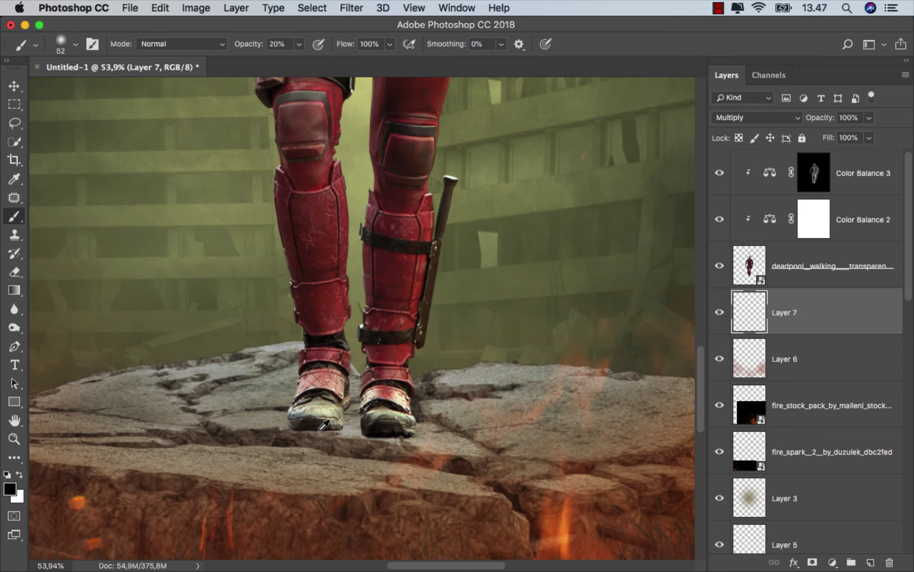
scroll(326, 430, "up", 2)
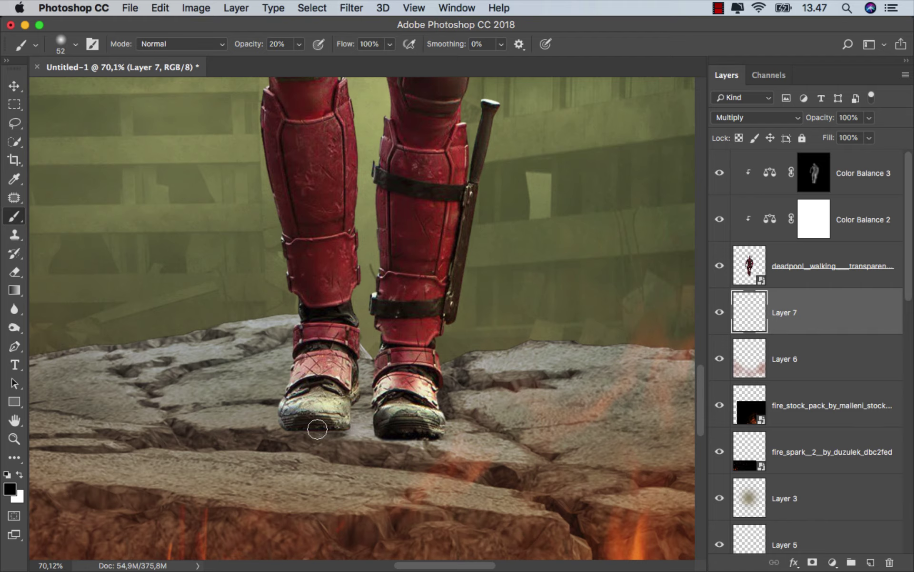
mouse_move(299, 430)
left_mouse_down()
mouse_move(287, 429)
mouse_move(467, 434)
left_mouse_up()
scroll(429, 420, "down", 2)
left_click_drag(384, 410, 403, 408)
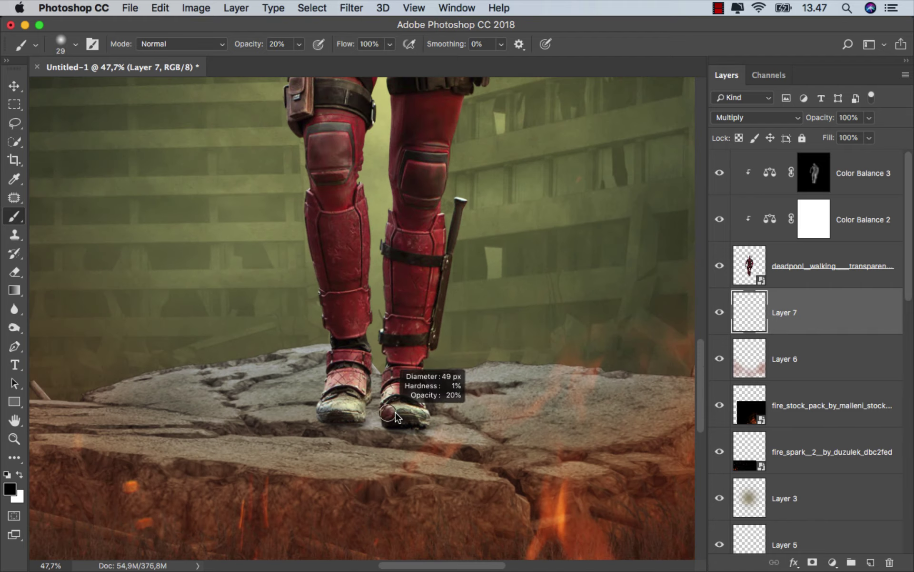
scroll(400, 408, "down", 2)
scroll(400, 407, "down", 1)
scroll(400, 407, "down", 1)
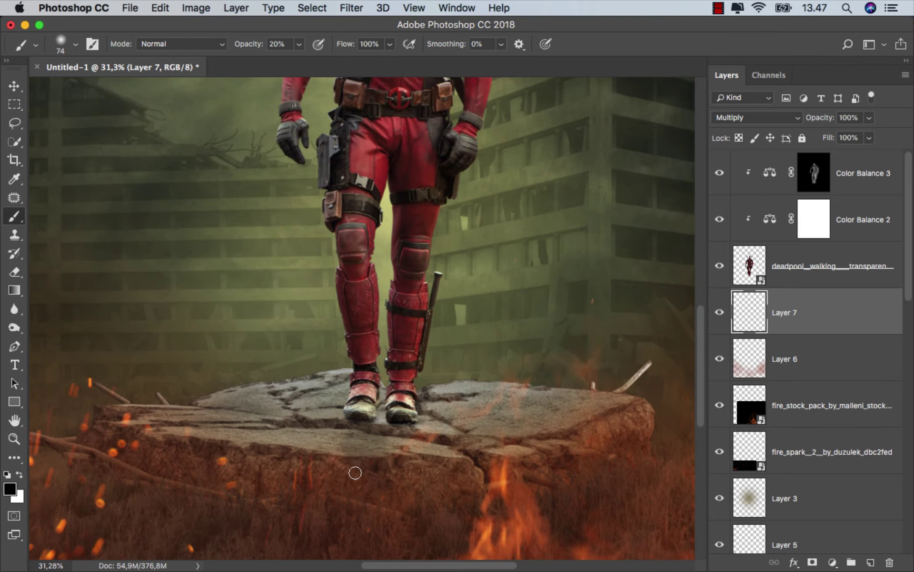
left_click_drag(358, 471, 408, 462)
scroll(410, 429, "down", 3)
- Paint soft black shadows under the shoes and across the slab around the feet
mouse_move(415, 364)
left_mouse_down()
mouse_move(357, 343)
mouse_move(364, 339)
left_mouse_up()
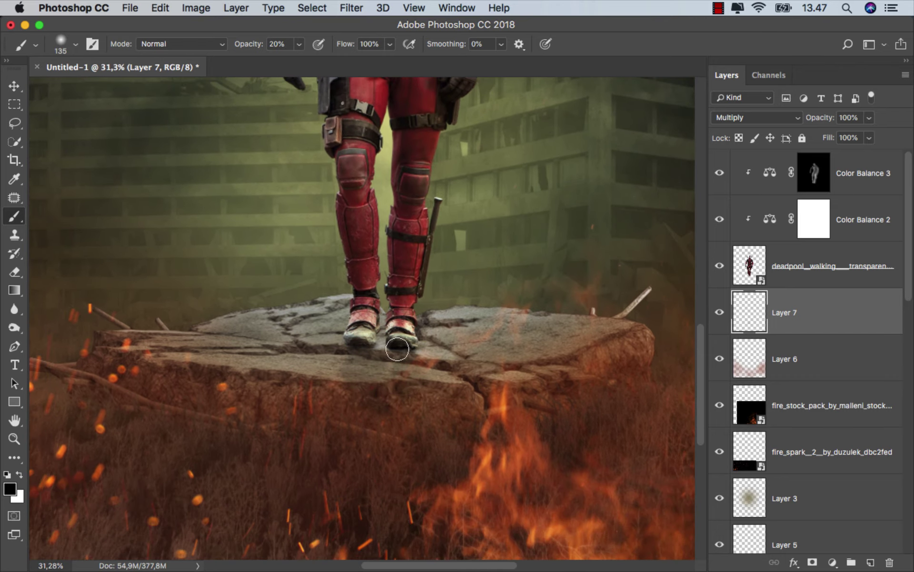
mouse_move(400, 380)
left_mouse_down()
mouse_move(409, 380)
mouse_move(353, 433)
left_mouse_up()
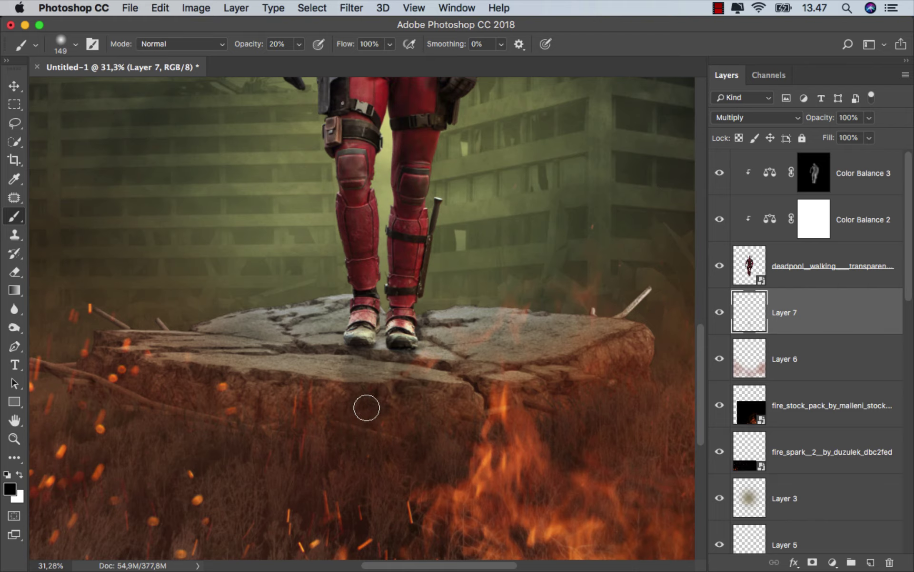
scroll(368, 406, "down", 3)
mouse_move(388, 388)
left_mouse_down()
mouse_move(385, 409)
mouse_move(486, 415)
left_mouse_up()
scroll(406, 408, "down", 2)
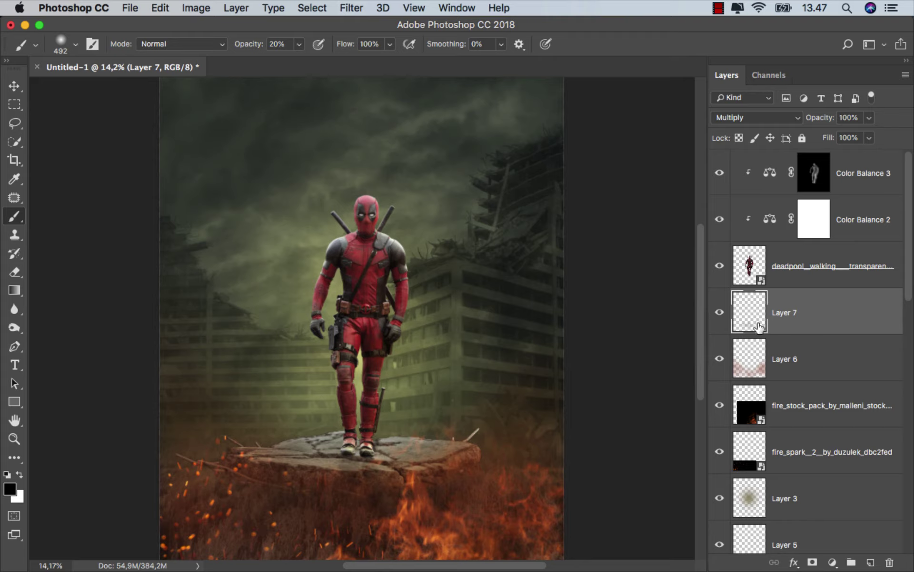
- Place the light beams image atop the layer stack, stretched to full height, in Color Dodge
key("v")
left_click(851, 179)
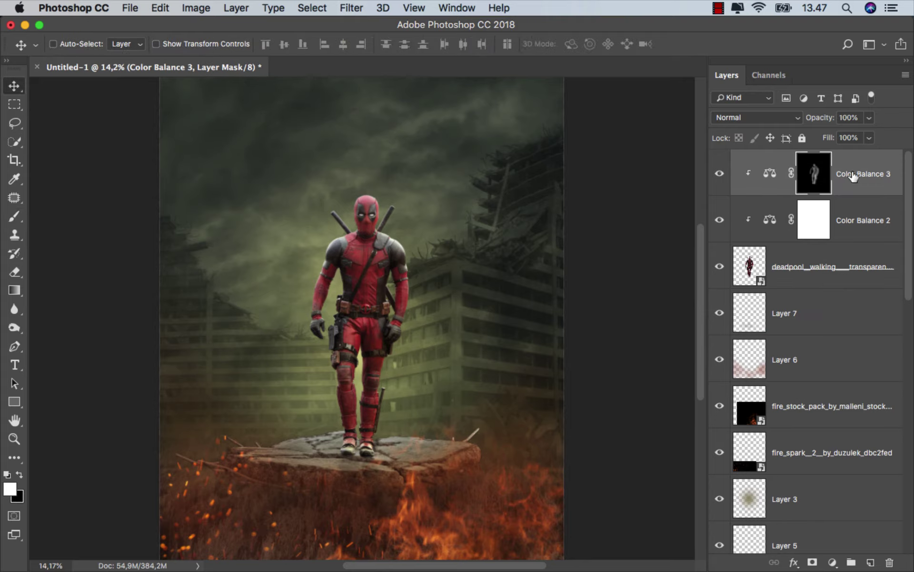
left_click(296, 536)
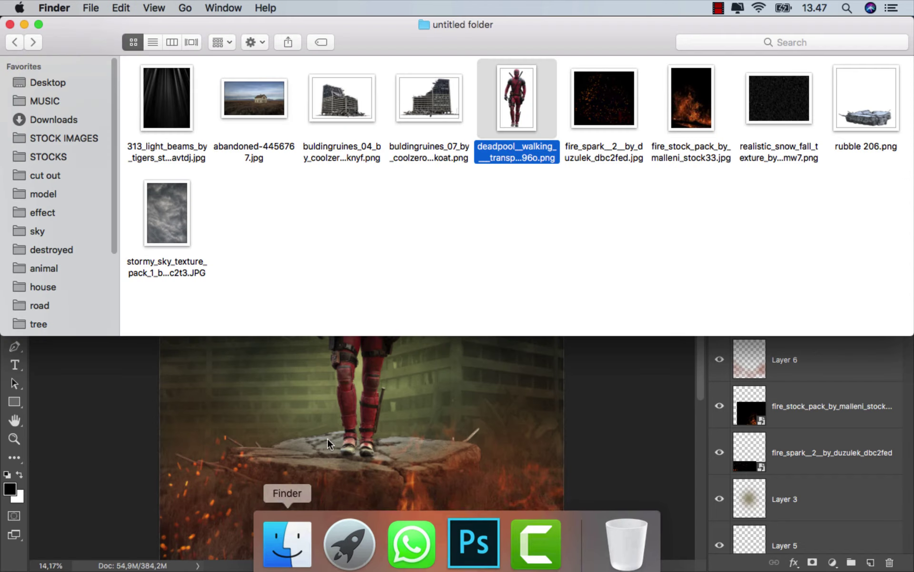
left_click_drag(167, 100, 349, 223)
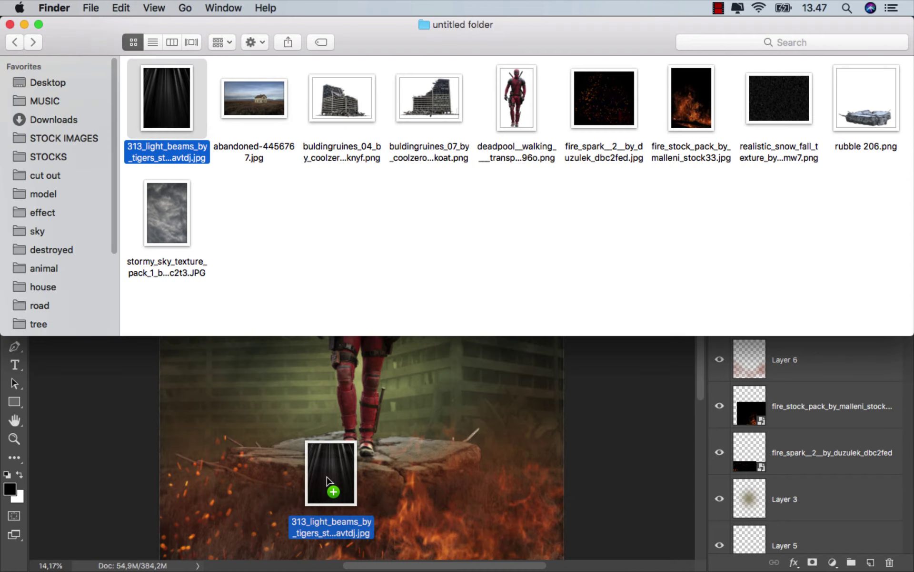
scroll(362, 305, "down", 3)
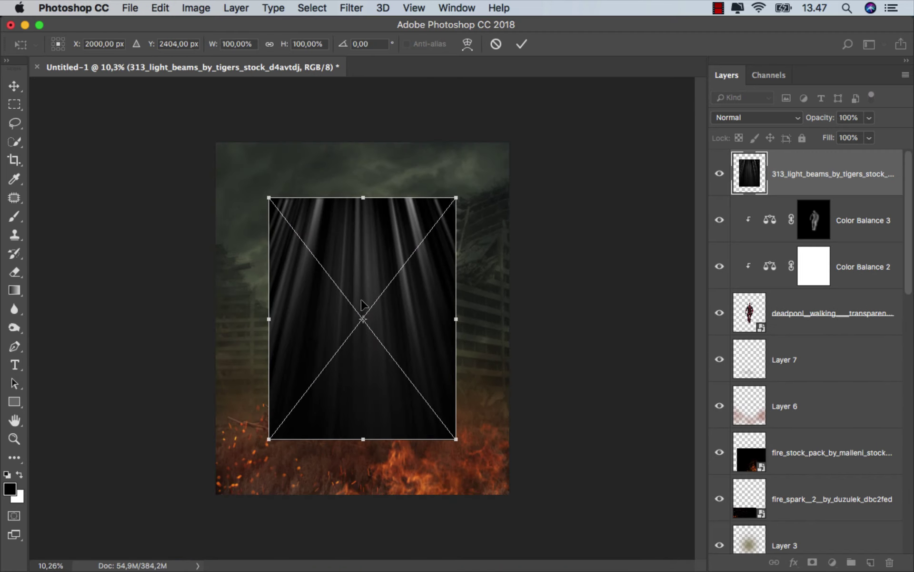
left_click_drag(363, 197, 366, 146)
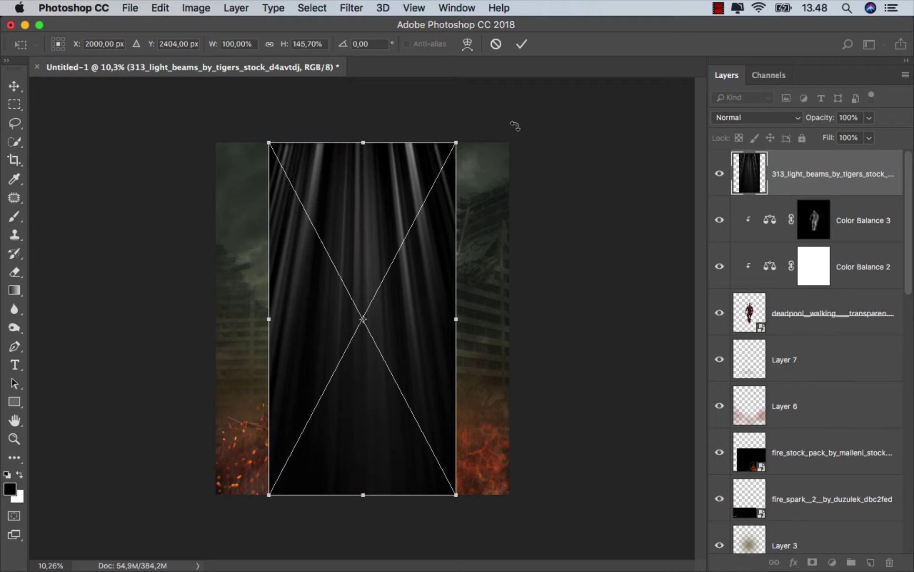
left_click(728, 121)
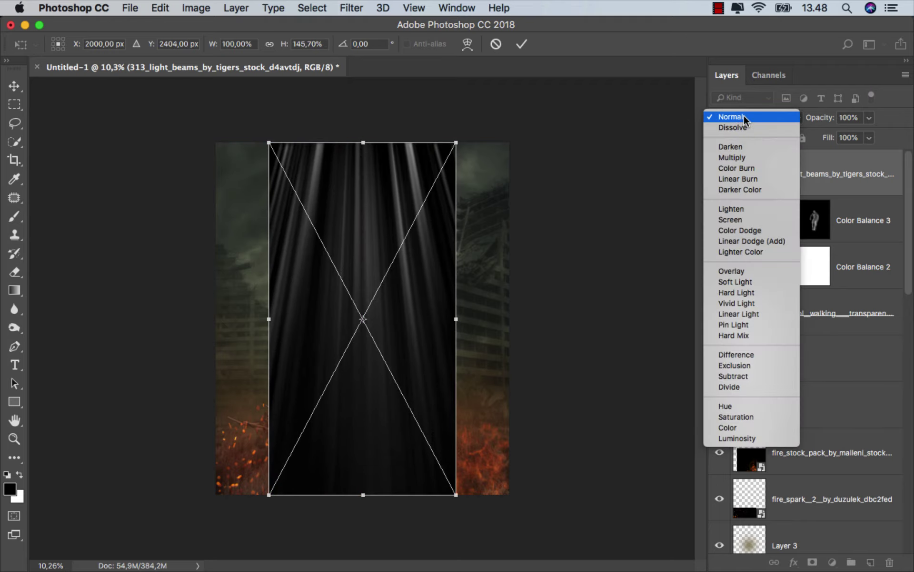
left_click(750, 230)
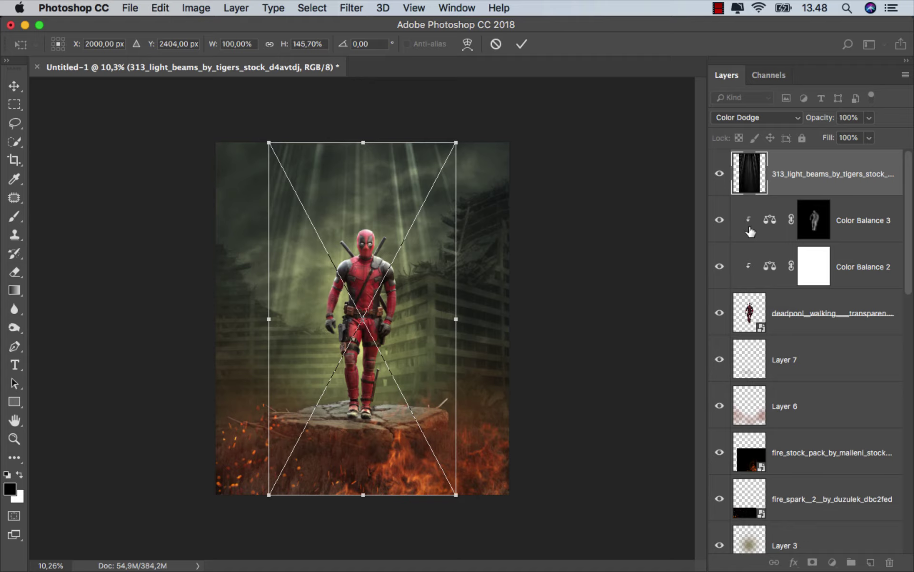
left_click(522, 44)
- Mask the light beams and fade them from the bottom and left with black gradients
left_click(812, 562)
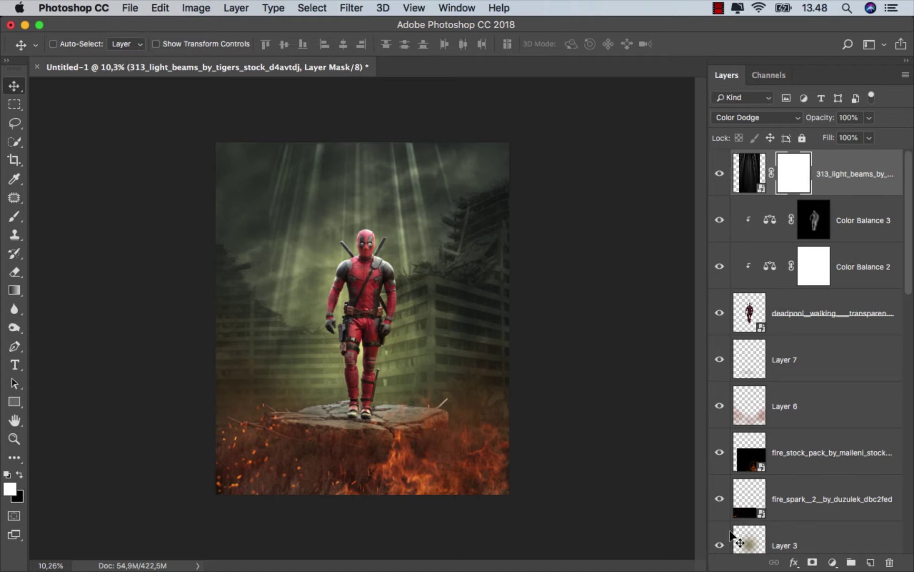
scroll(333, 362, "up", 3)
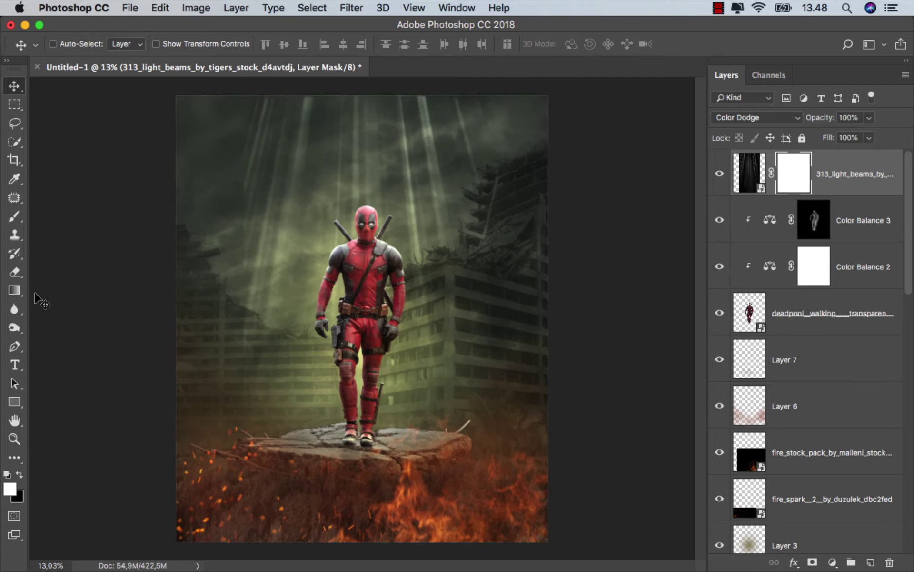
left_click(14, 290)
left_click(76, 288)
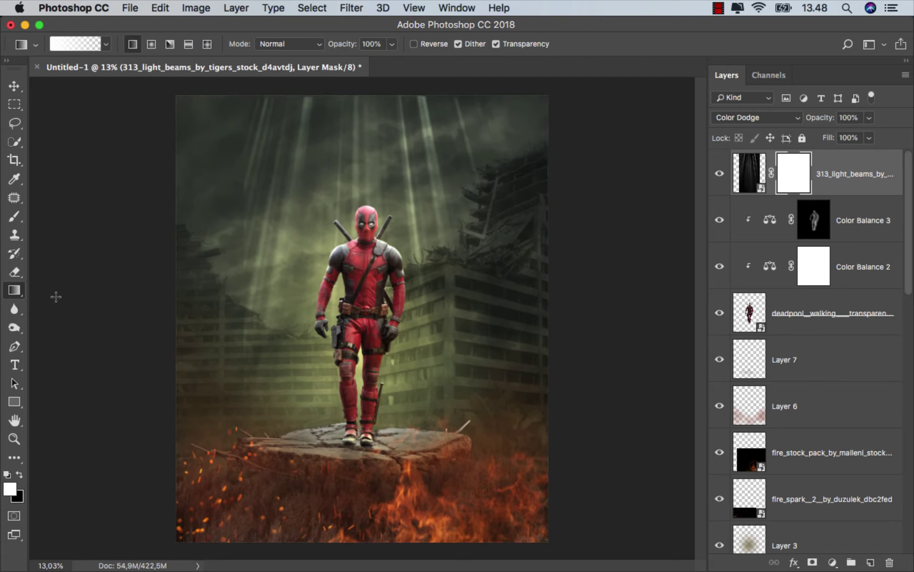
left_click(20, 472)
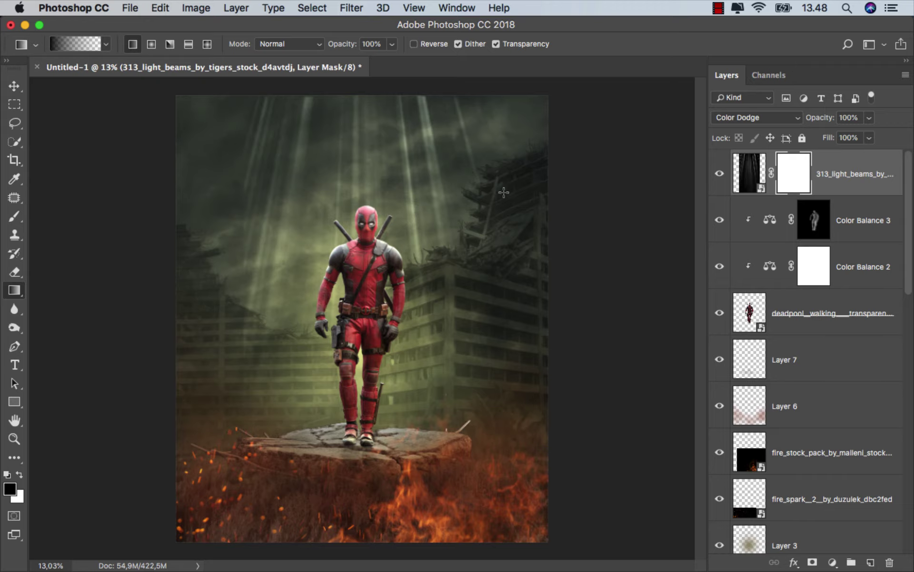
left_click_drag(504, 192, 396, 211)
left_click_drag(193, 184, 334, 227)
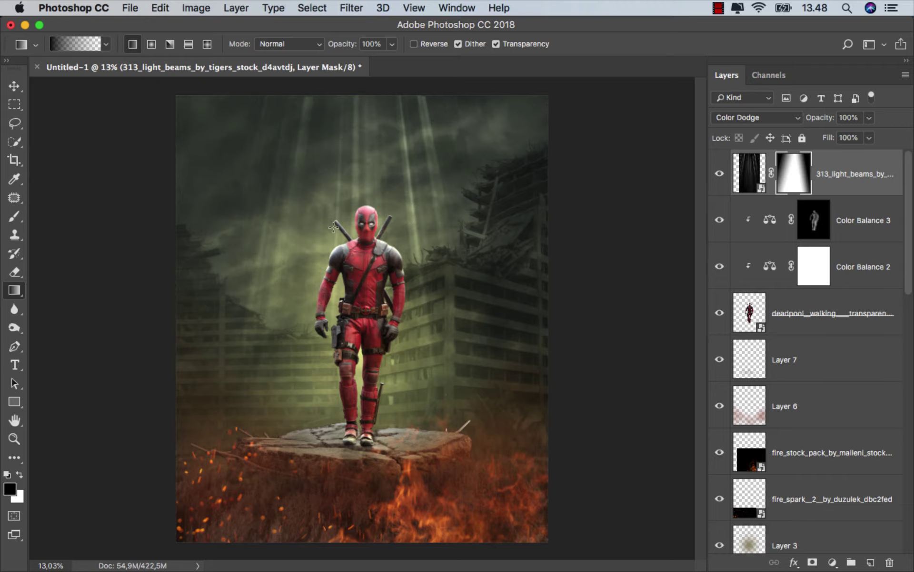
left_click_drag(151, 223, 329, 248)
scroll(310, 271, "down", 1)
- Select the beams mask with a soft brush sized to about 402 pixels
key("v")
key("ctrl+2")
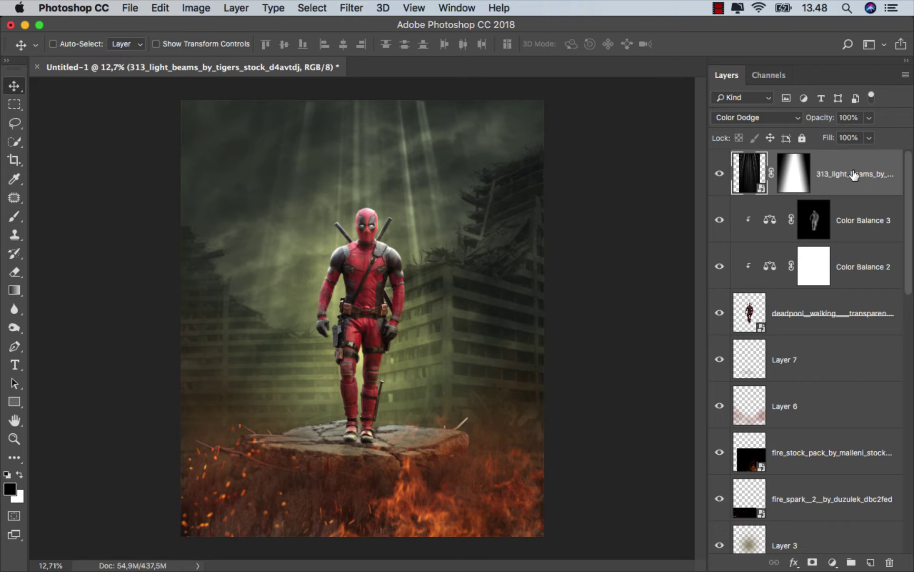
left_click(793, 173)
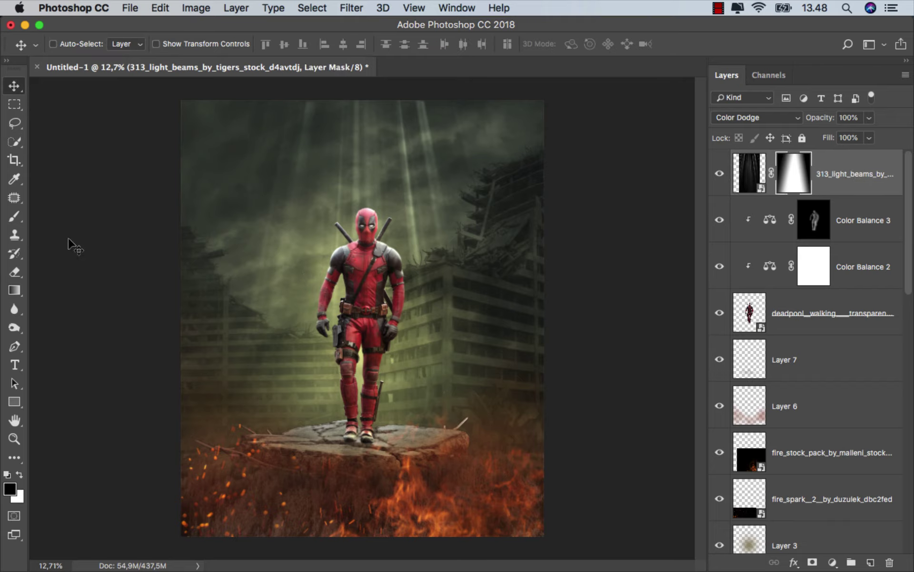
left_click(15, 217)
left_click(71, 215)
scroll(357, 236, "up", 5)
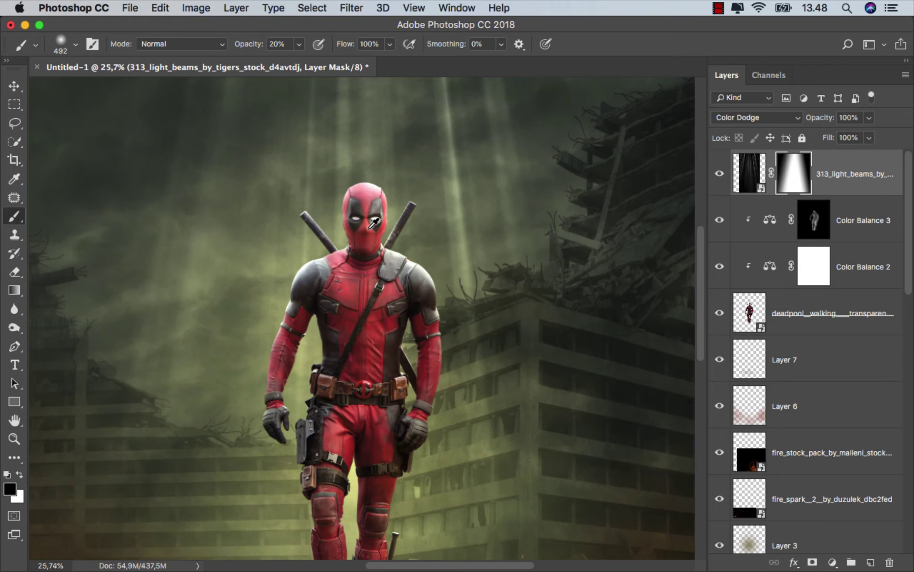
scroll(356, 241, "up", 1)
left_click_drag(364, 207, 329, 206)
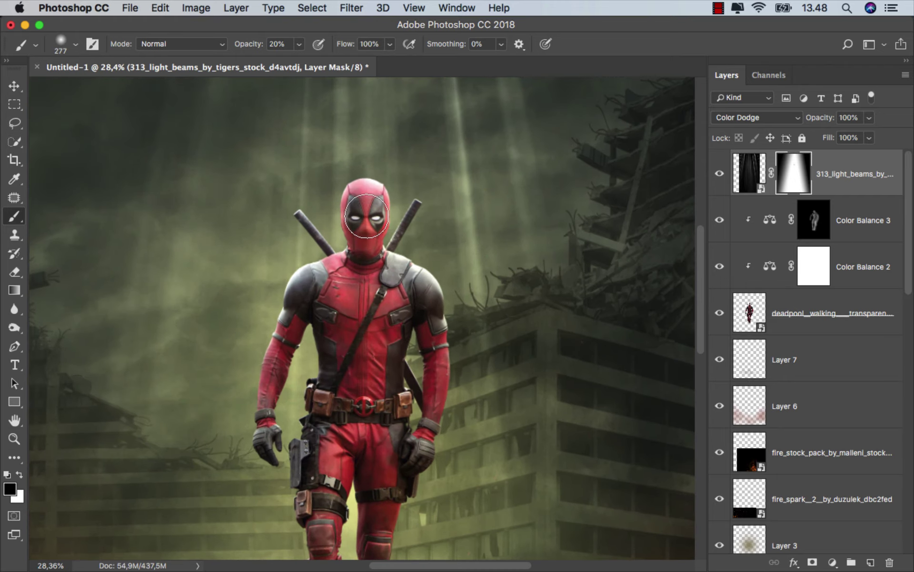
scroll(366, 294, "down", 1)
left_click_drag(366, 294, 396, 294)
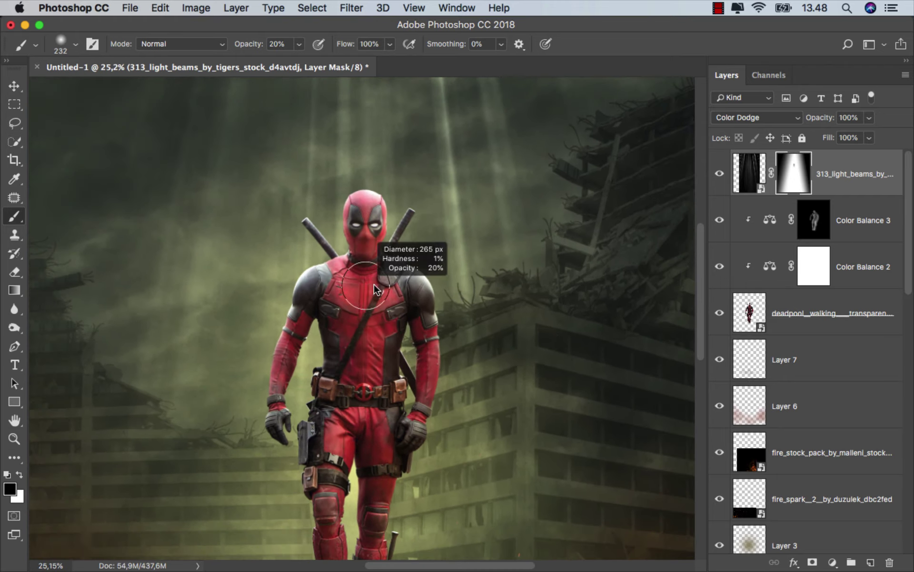
- Fit the image in the window and compare the scene with and without the beams
scroll(362, 386, "down", 2)
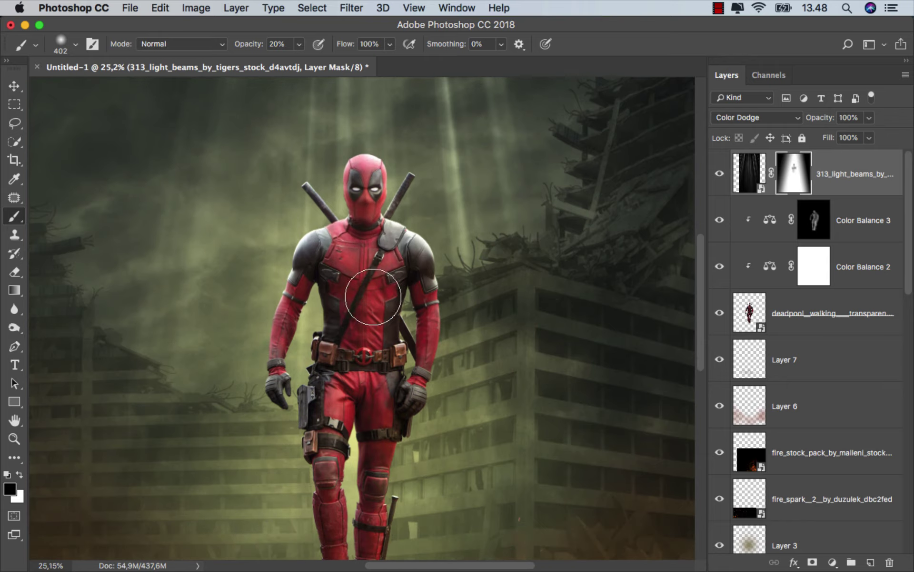
scroll(362, 391, "down", 7)
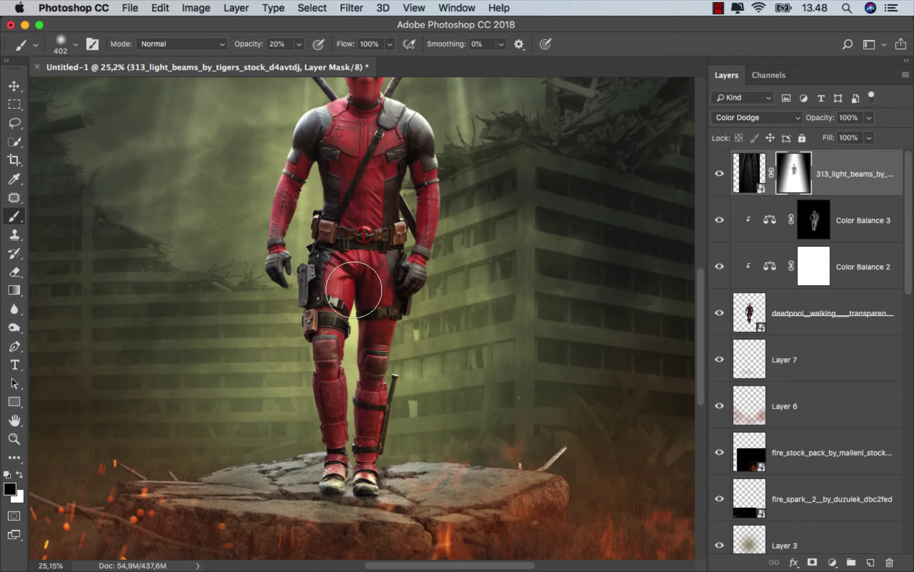
scroll(347, 478, "down", 2)
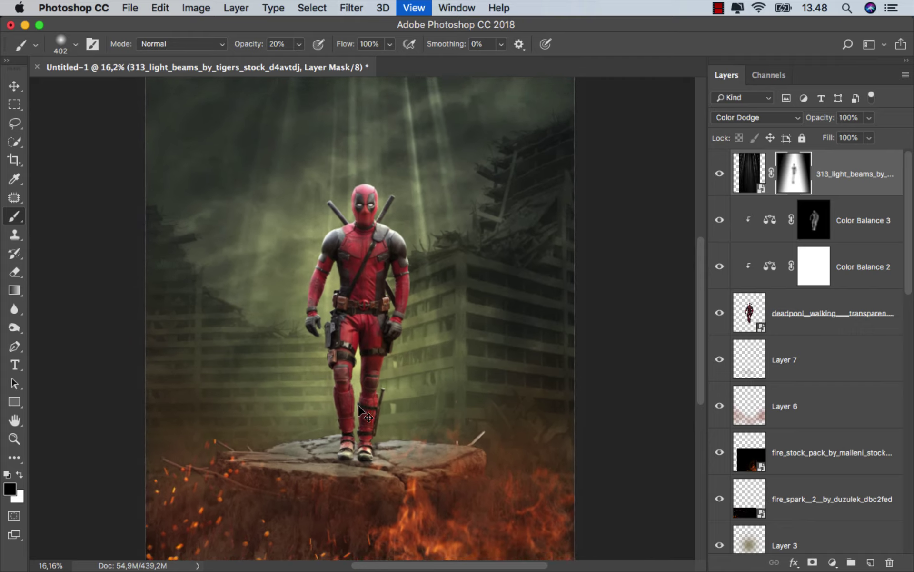
key("super+0")
left_click(719, 173)
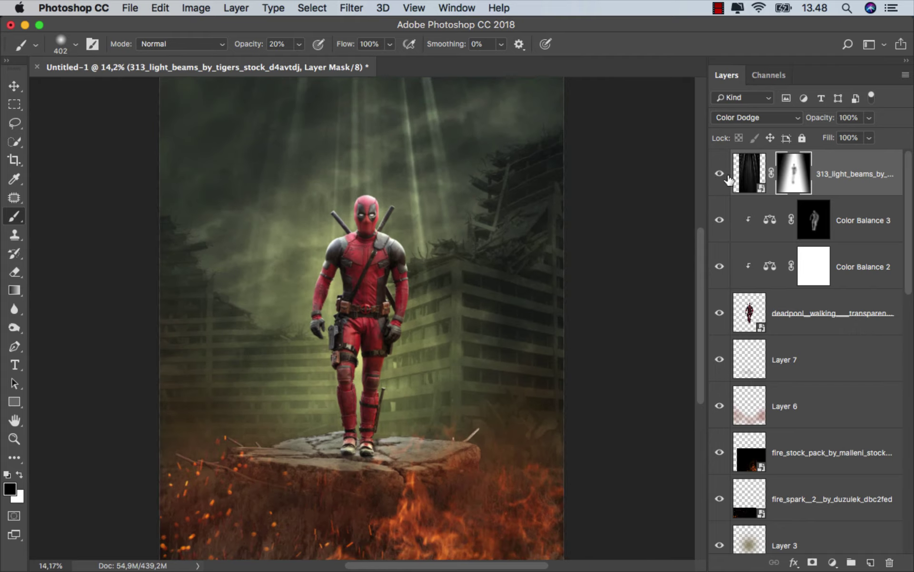
key("v")
key("super+2")
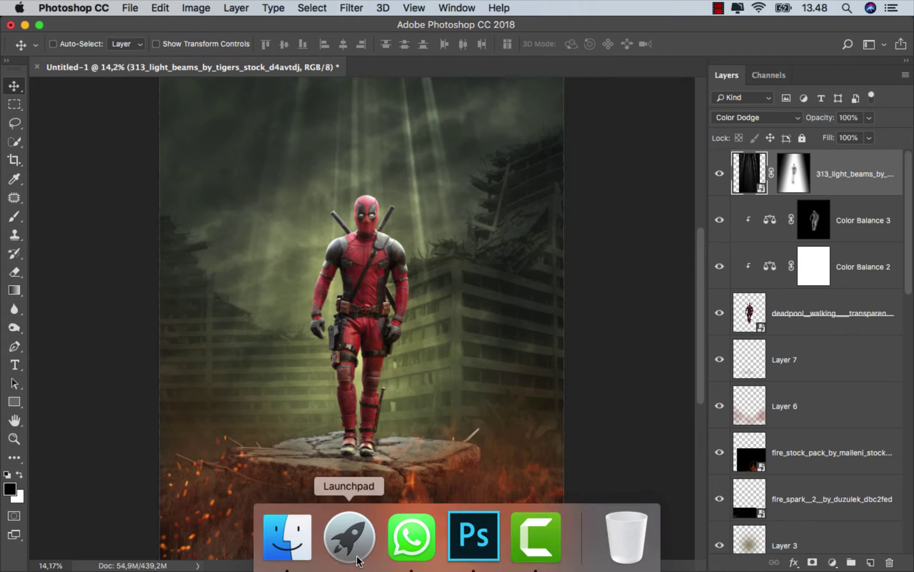
- Place the snow texture onto the composite and stretch it taller
left_click(296, 534)
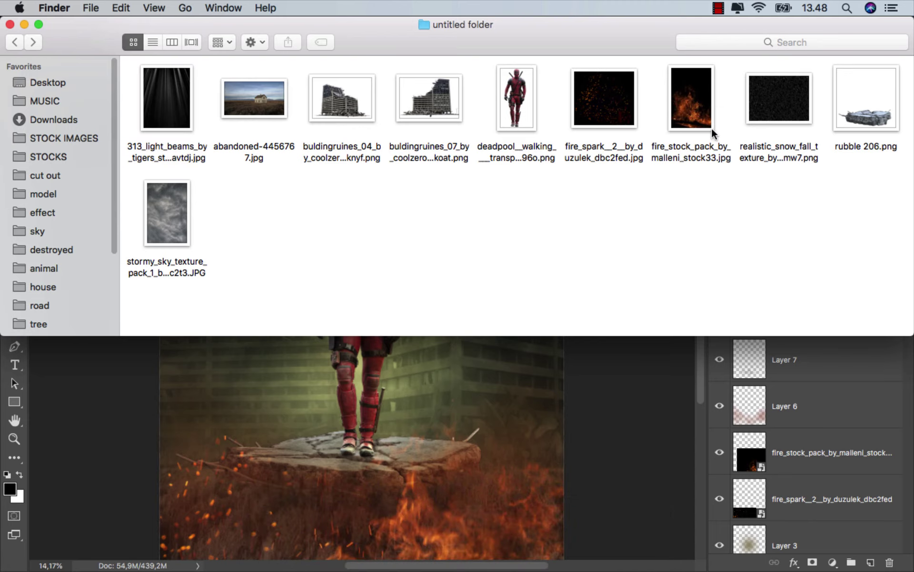
left_click_drag(761, 110, 364, 443)
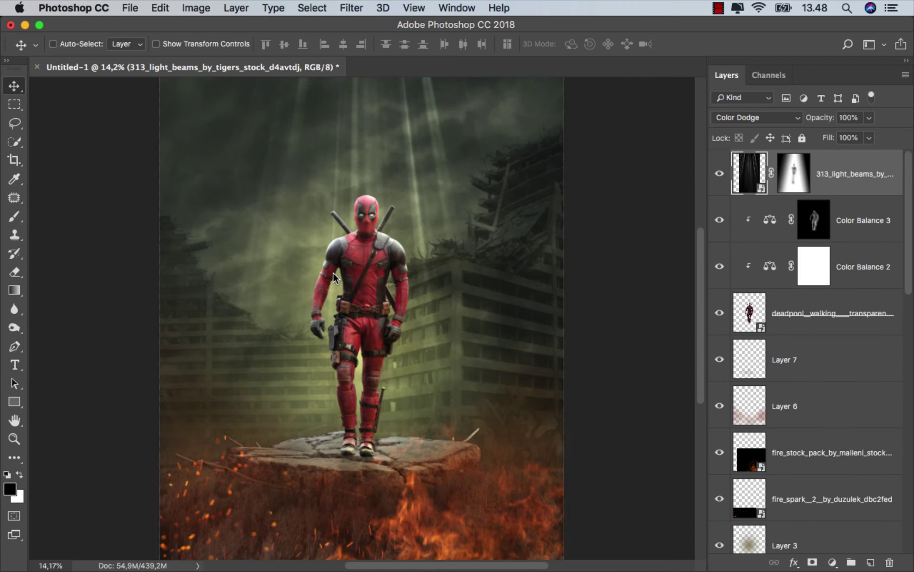
scroll(337, 328, "down", 2)
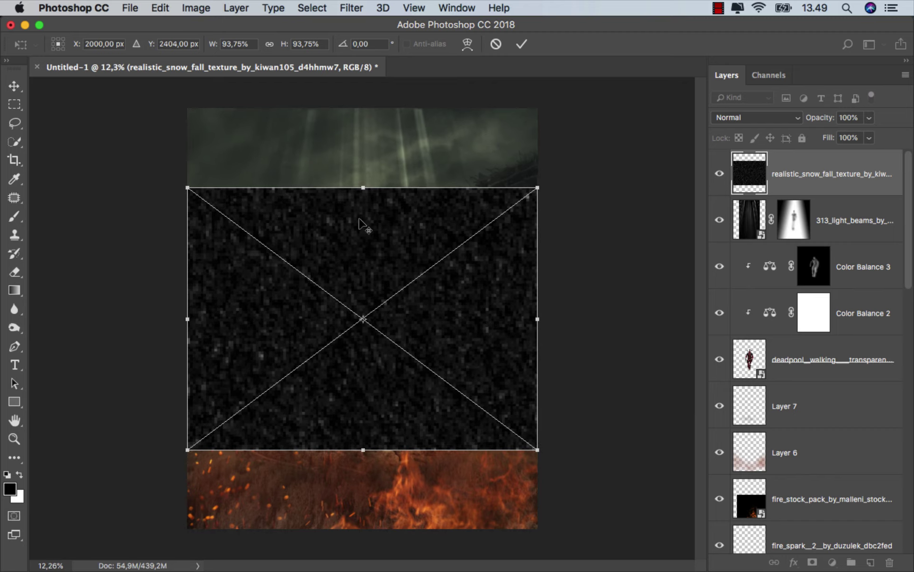
left_click_drag(363, 188, 371, 109)
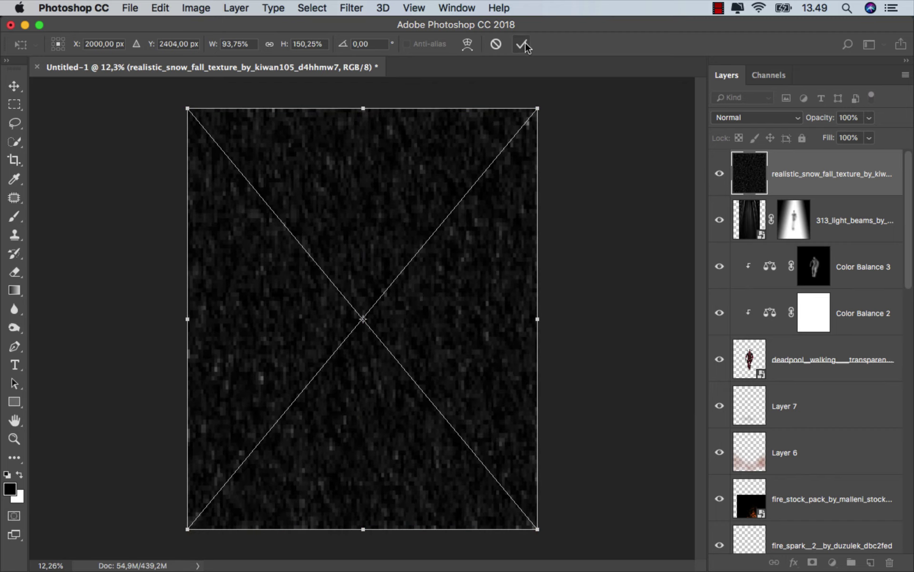
left_click(522, 44)
scroll(413, 238, "up", 1)
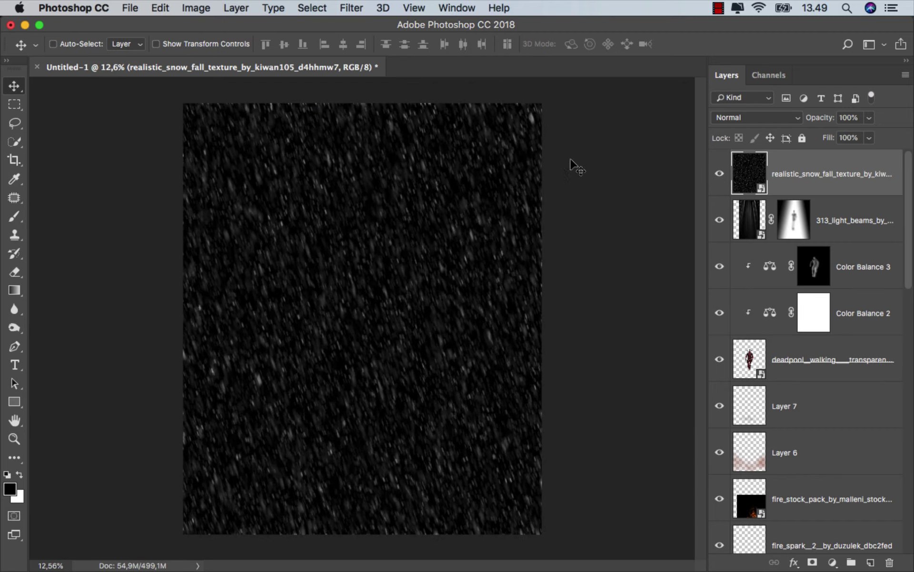
- Set the snow layer to Color Dodge with 50% Fill
left_click(718, 119)
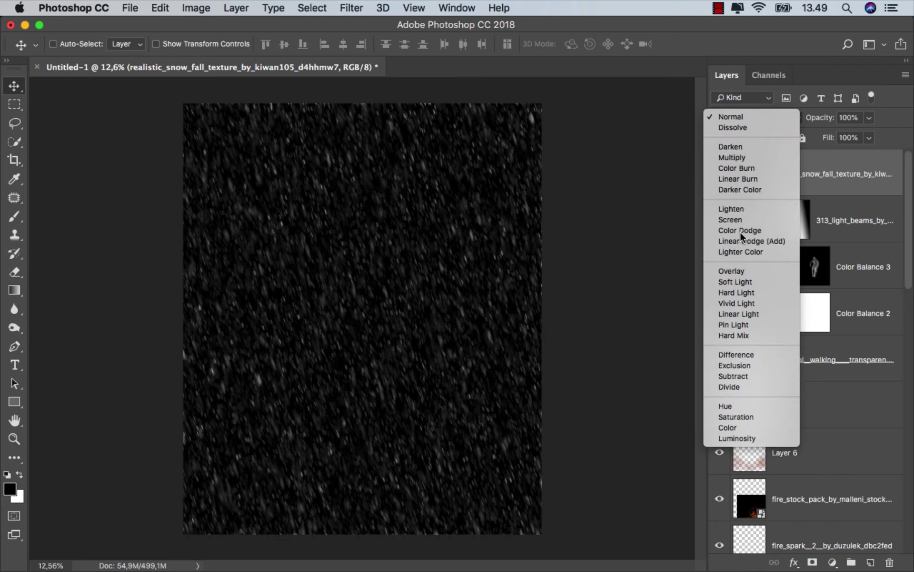
left_click(740, 232)
left_click(869, 138)
left_click_drag(853, 153, 837, 154)
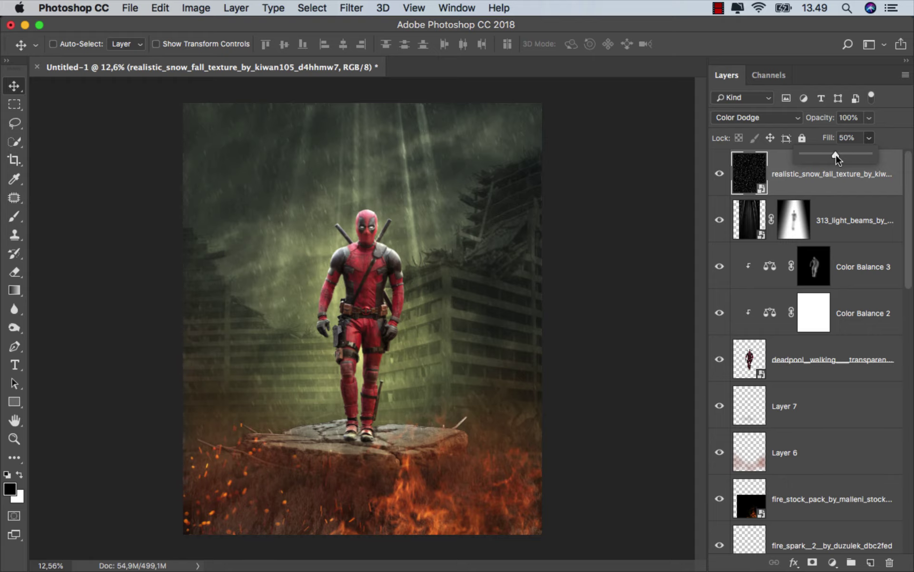
left_click_drag(836, 154, 835, 154)
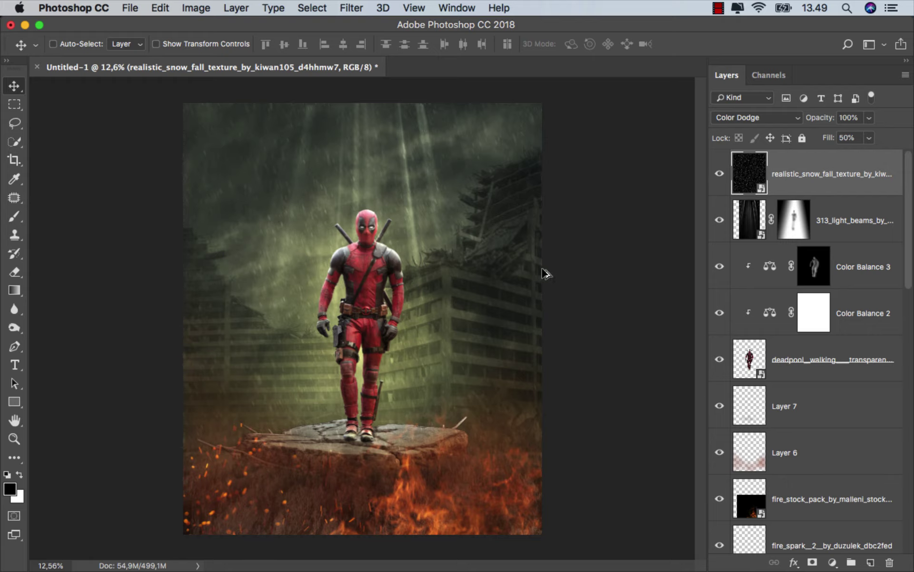
scroll(547, 272, "up", 1)
scroll(538, 281, "up", 1)
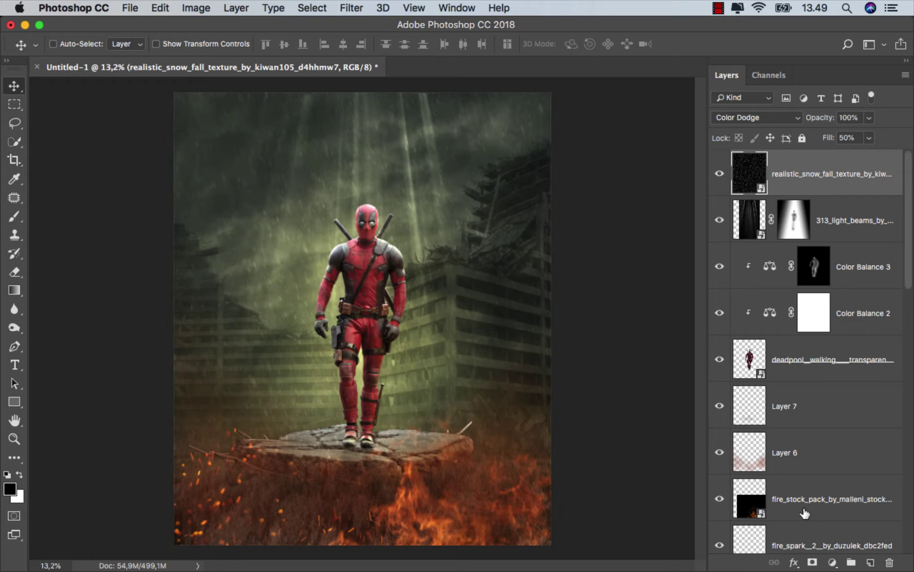
- Add a Gradient Fill layer with Radial style, Reverse checked and Scale 300
left_click(833, 563)
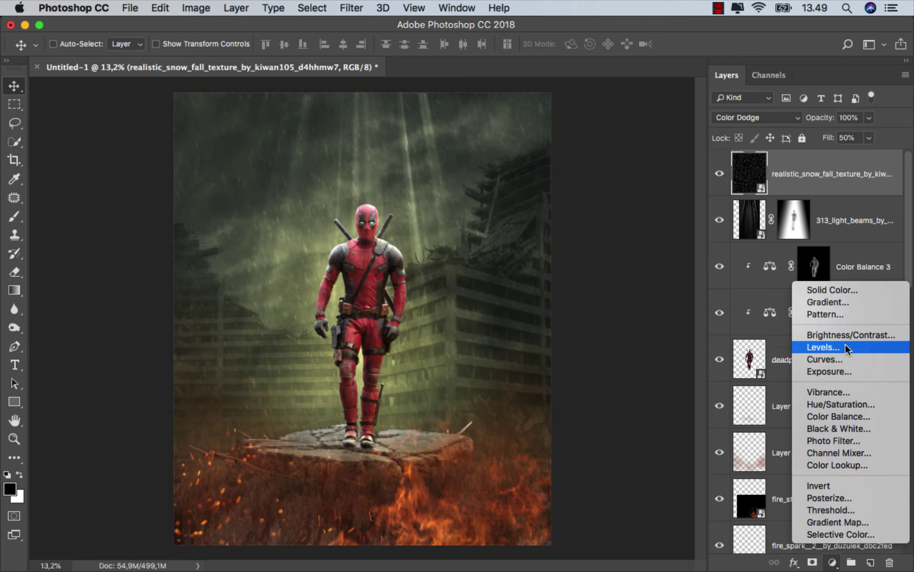
left_click(853, 303)
left_click_drag(748, 230, 679, 226)
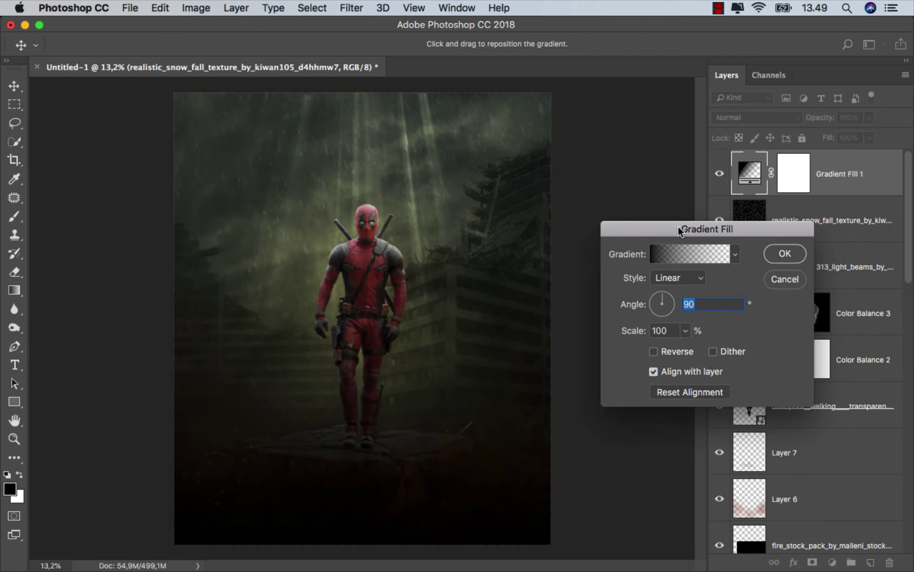
left_click(666, 278)
left_click(666, 314)
left_click(653, 351)
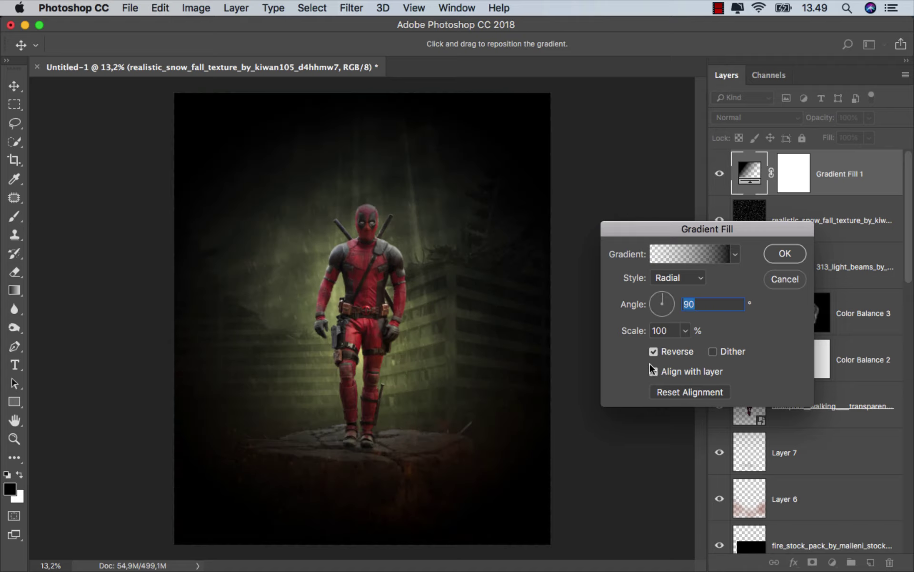
key("Tab")
type("3")
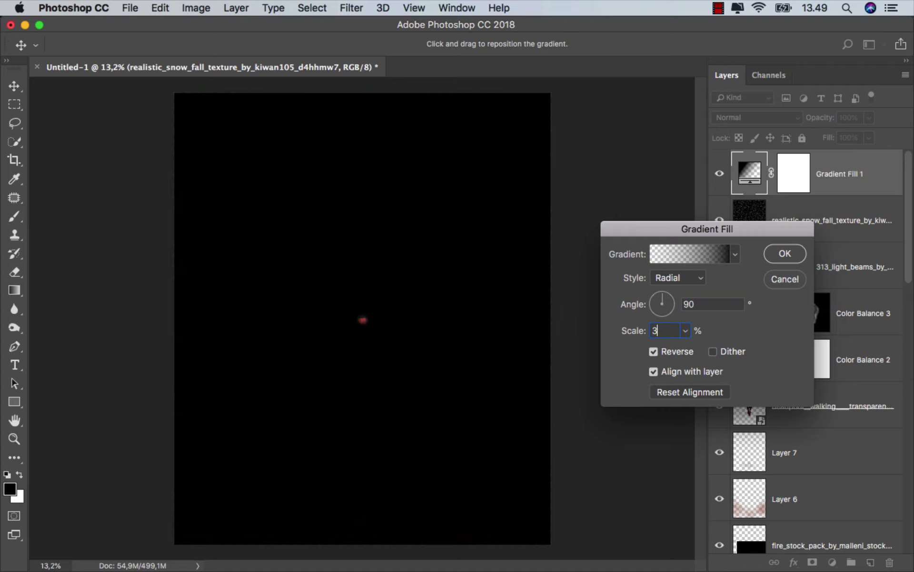
type("00")
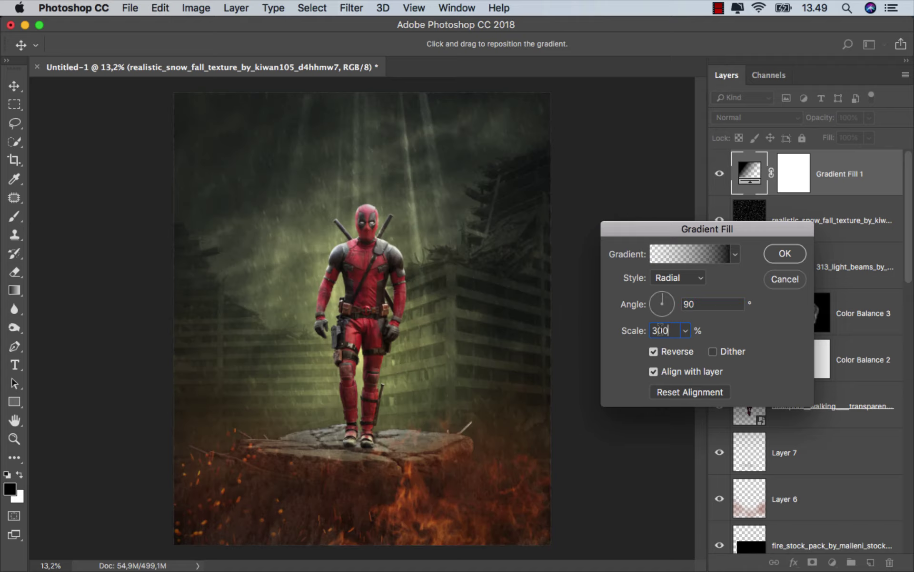
left_click(724, 260)
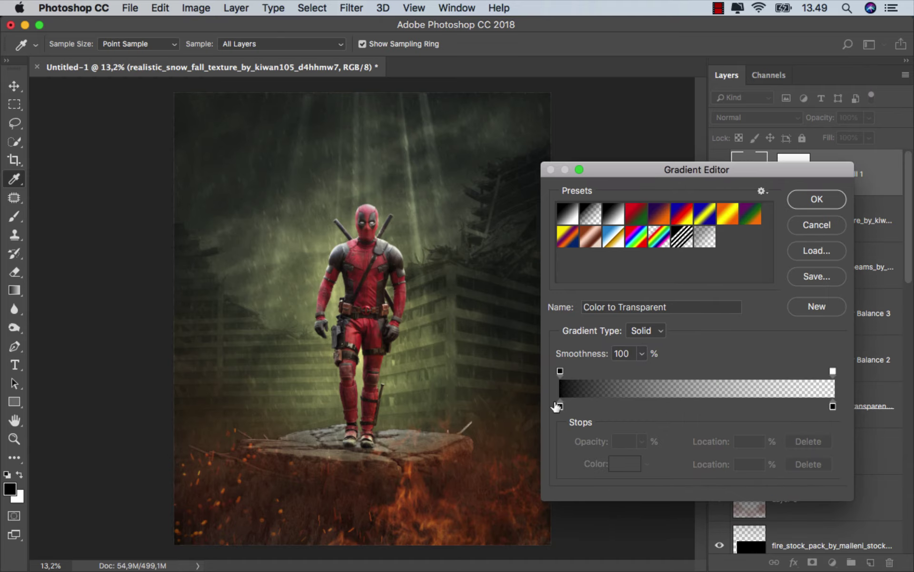
left_click(815, 208)
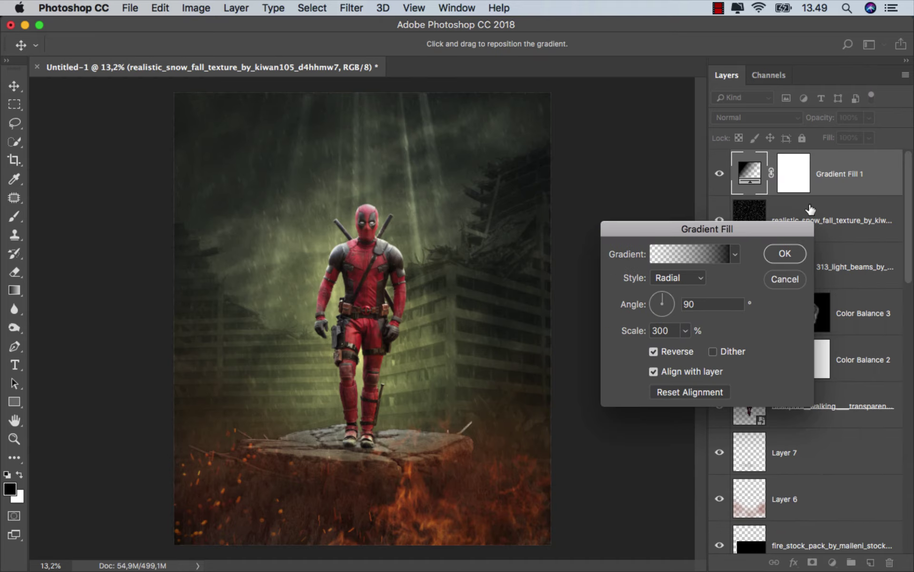
left_click(782, 250)
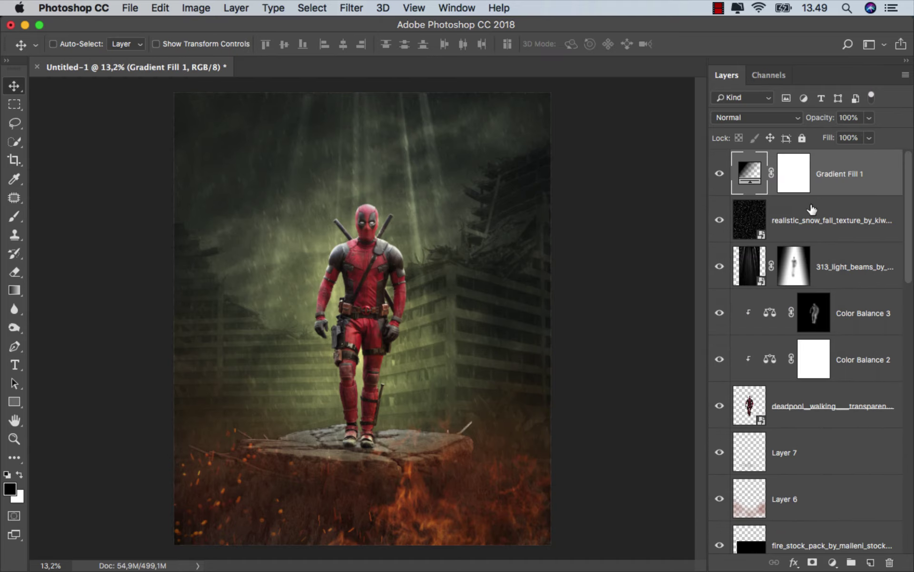
- Set the vignette layer to Soft Light blending at 70% Fill
left_click(752, 118)
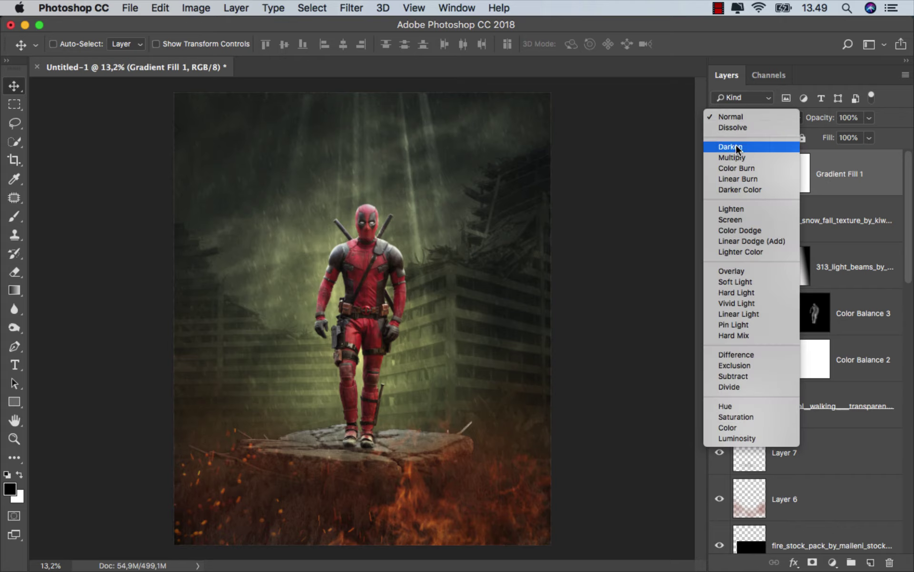
left_click(743, 282)
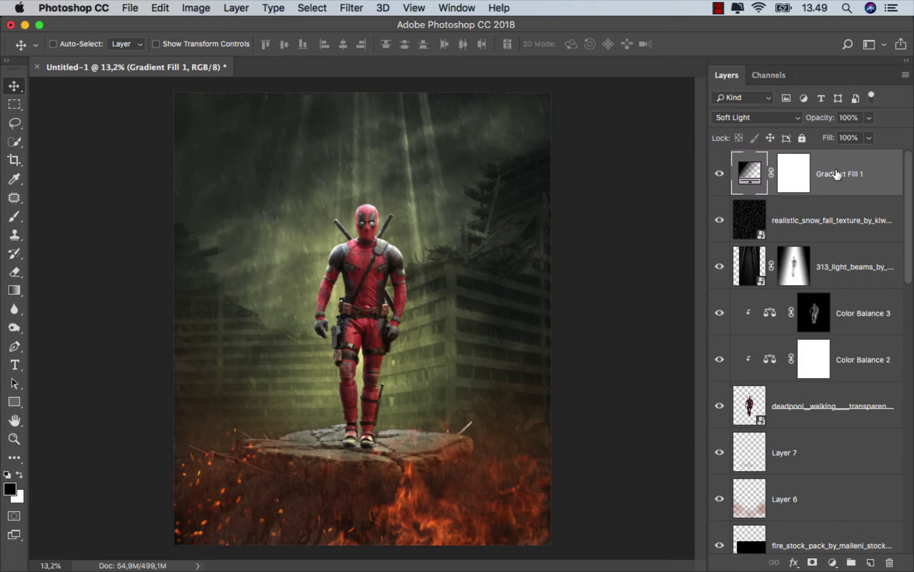
left_click(869, 138)
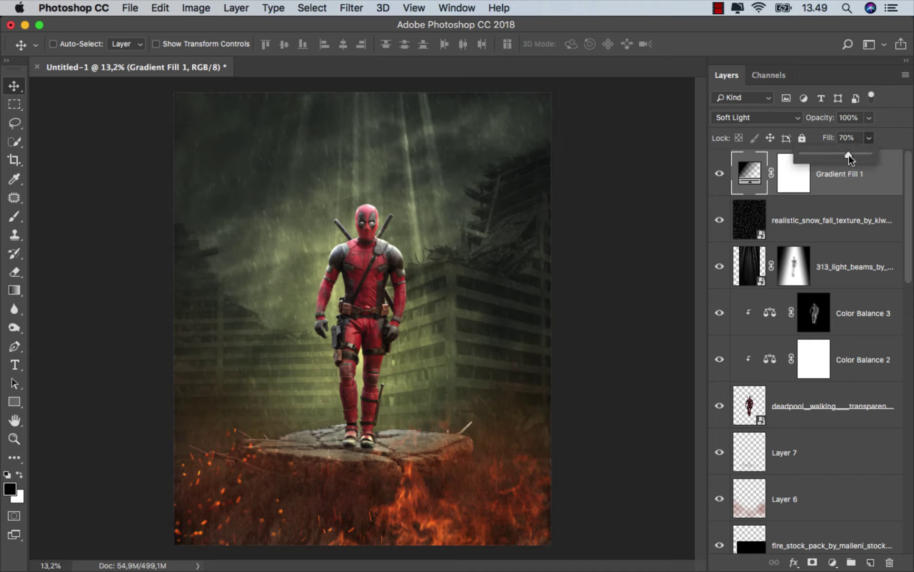
left_click(719, 174)
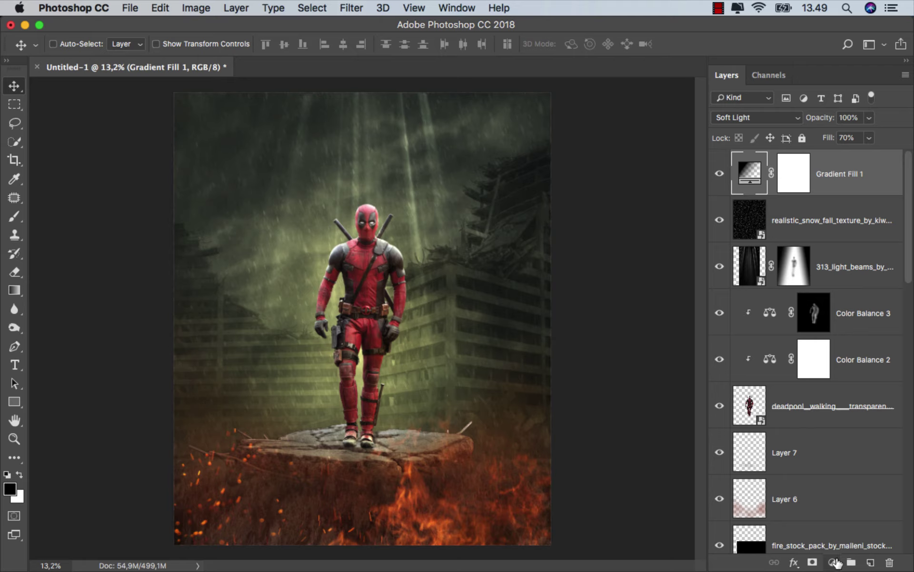
left_click(832, 563)
- Add a Curves layer with a contrast-boosting S-curve on the RGB channel
left_click(850, 363)
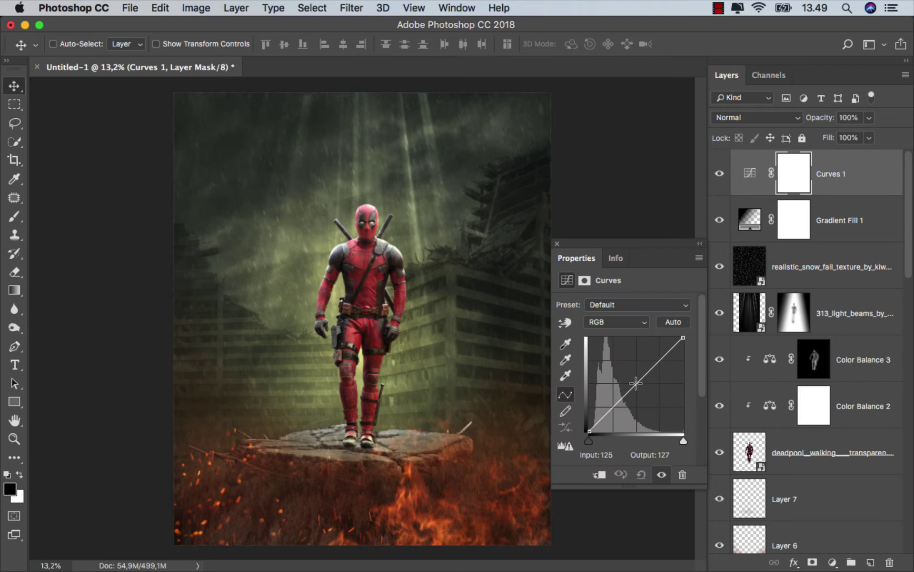
left_click(636, 383)
left_click(659, 359)
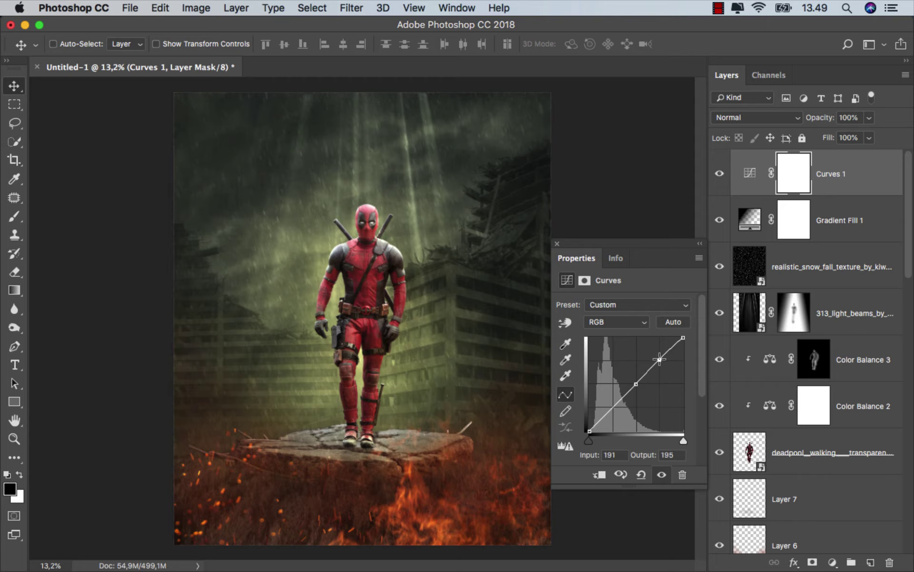
left_click(613, 408)
left_click_drag(588, 430, 587, 424)
left_click(724, 174)
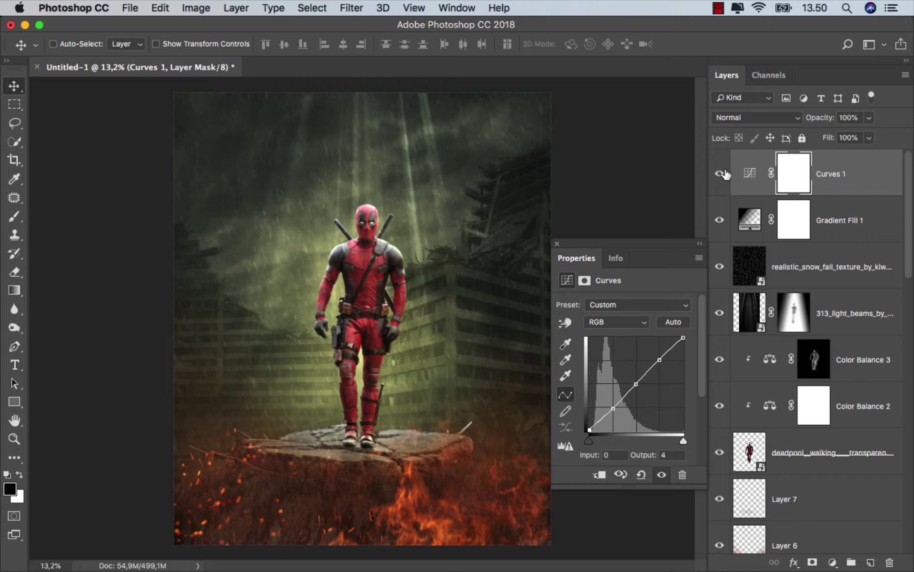
- Pull down the Red channel's highlights on the curve to reduce redness
left_click(618, 322)
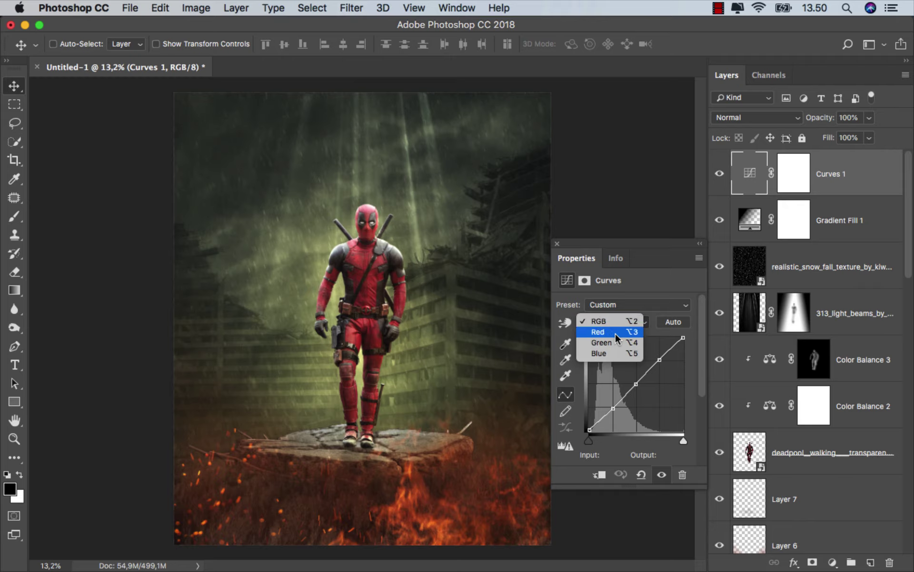
left_click(616, 332)
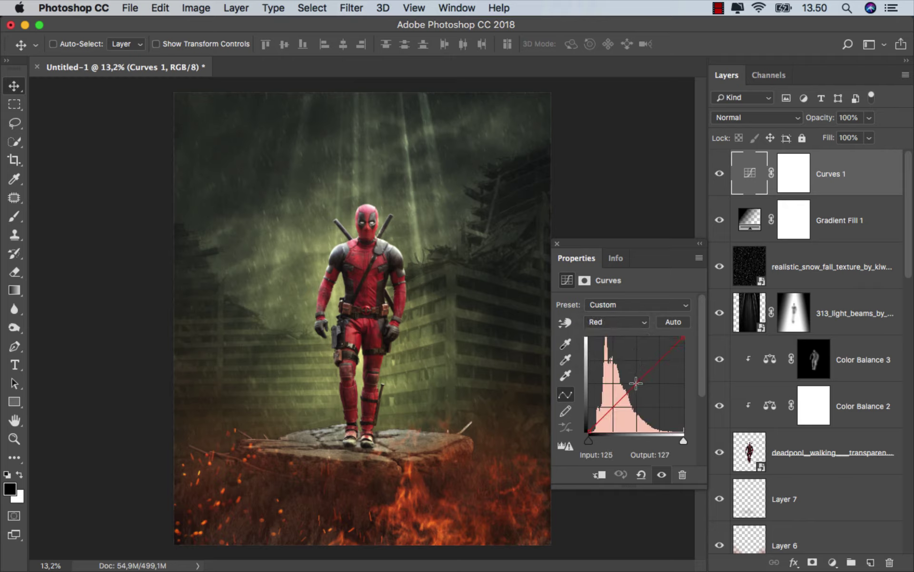
left_click(636, 384)
left_click_drag(684, 337, 693, 351)
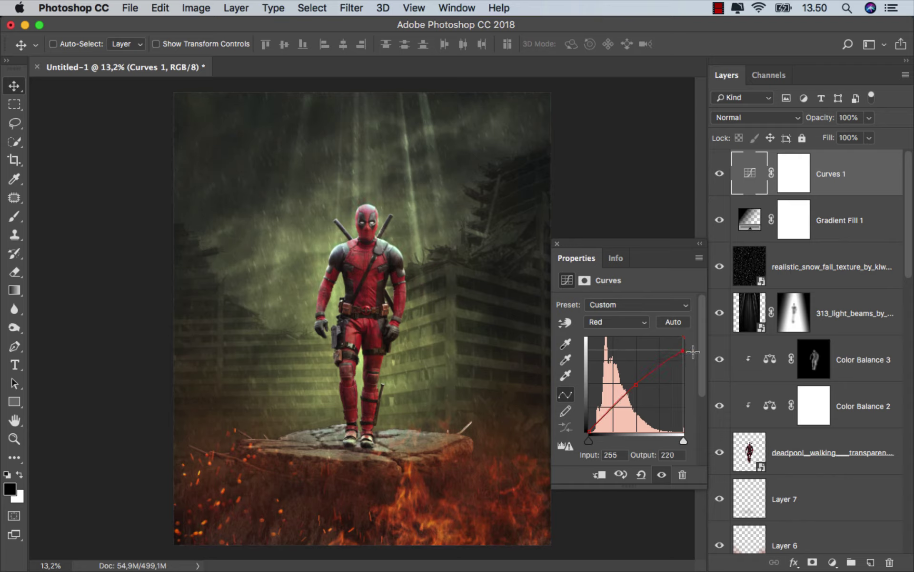
left_click(557, 243)
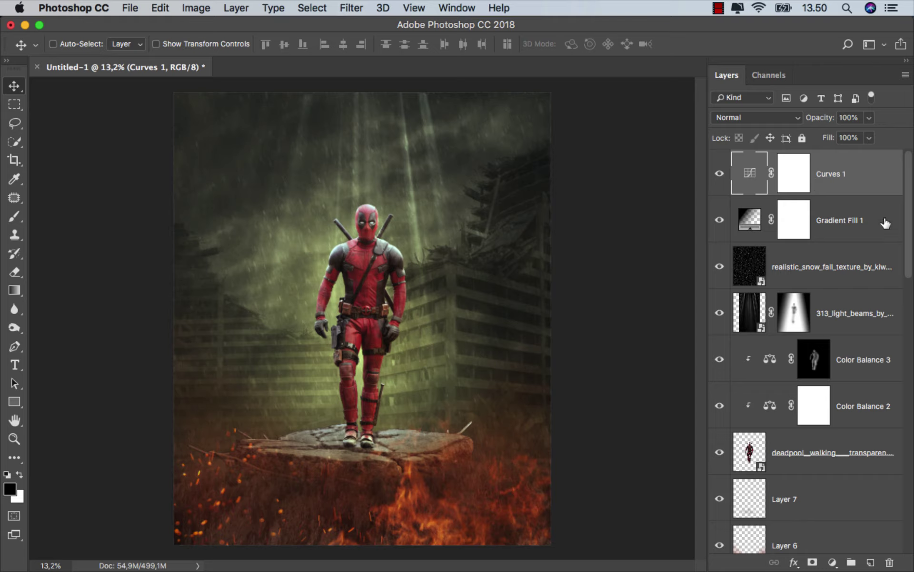
left_click_drag(909, 247, 913, 419)
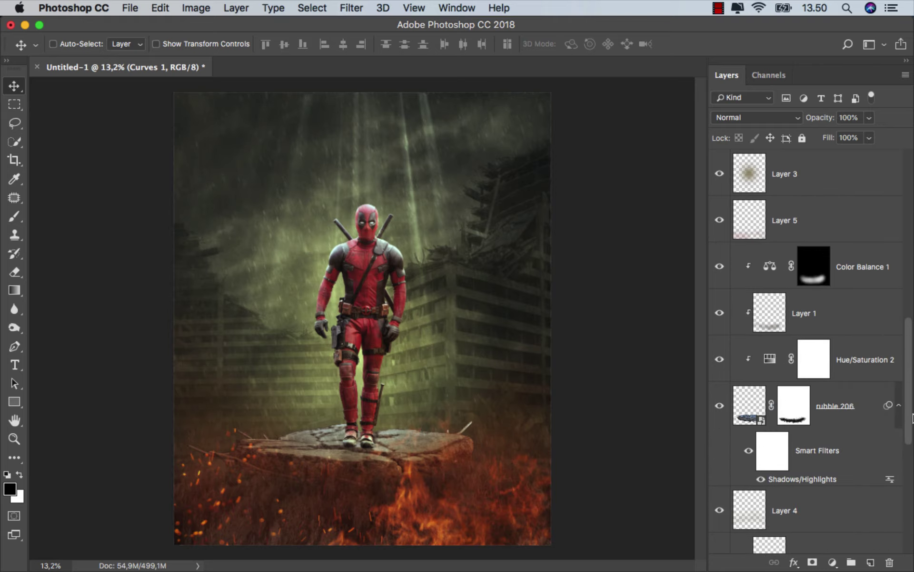
- Add Layer 8 above Color Balance 1 as a clipping mask
left_click(823, 407)
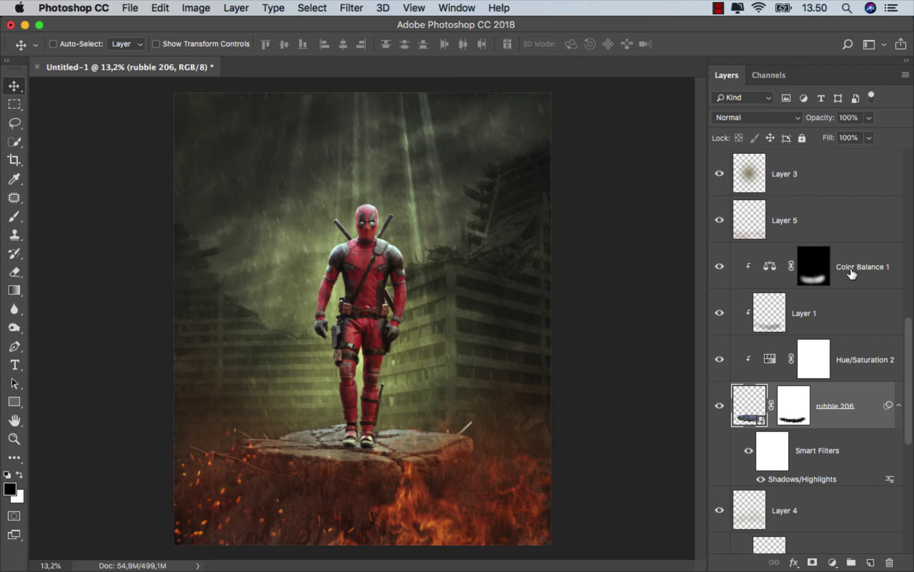
left_click(852, 272)
left_click(871, 562)
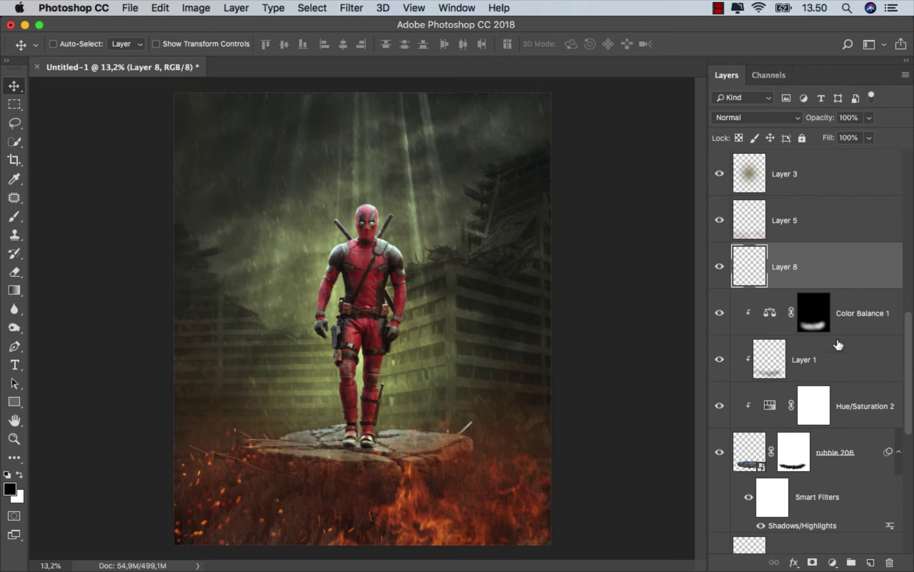
right_click(811, 265)
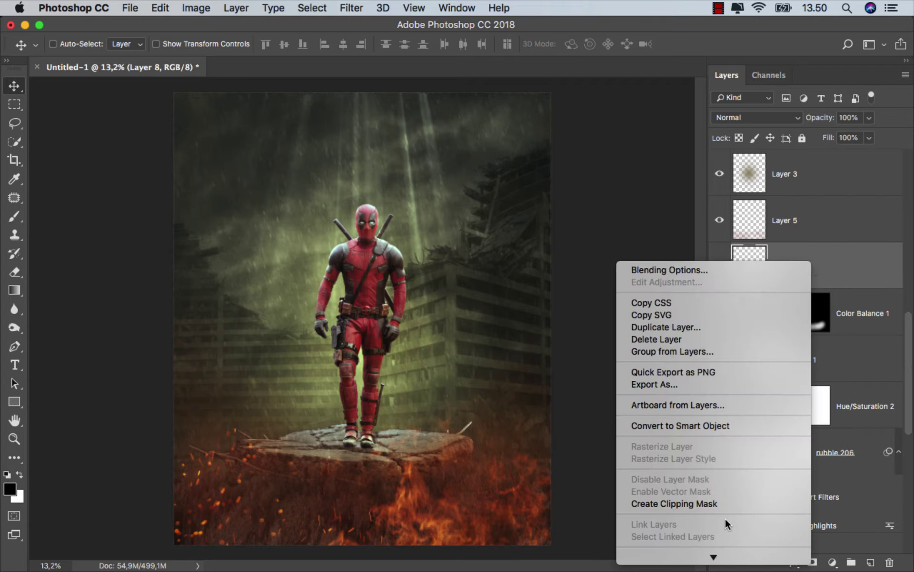
left_click(726, 504)
- Set Layer 8 to Overlay and paint sampled green light across the rock top
left_click(14, 216)
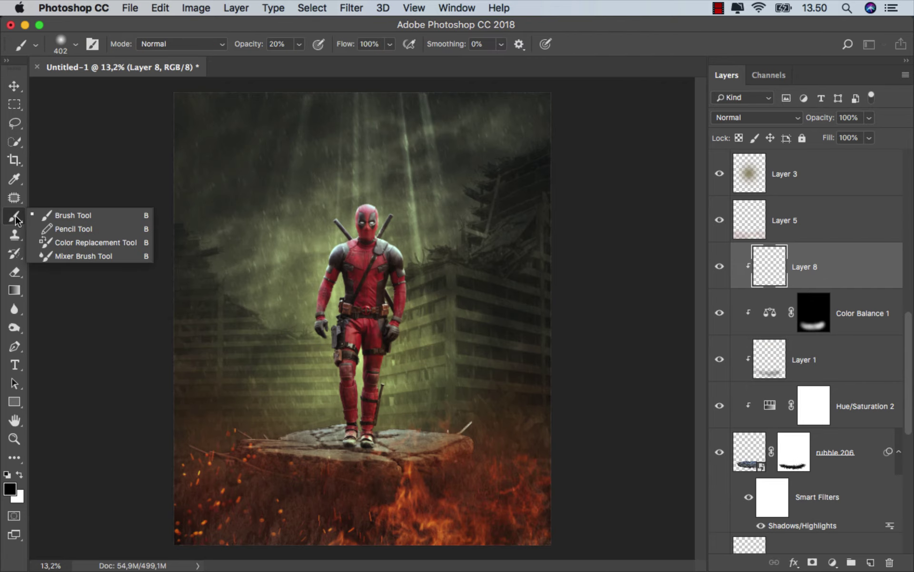
scroll(337, 402, "up", 5)
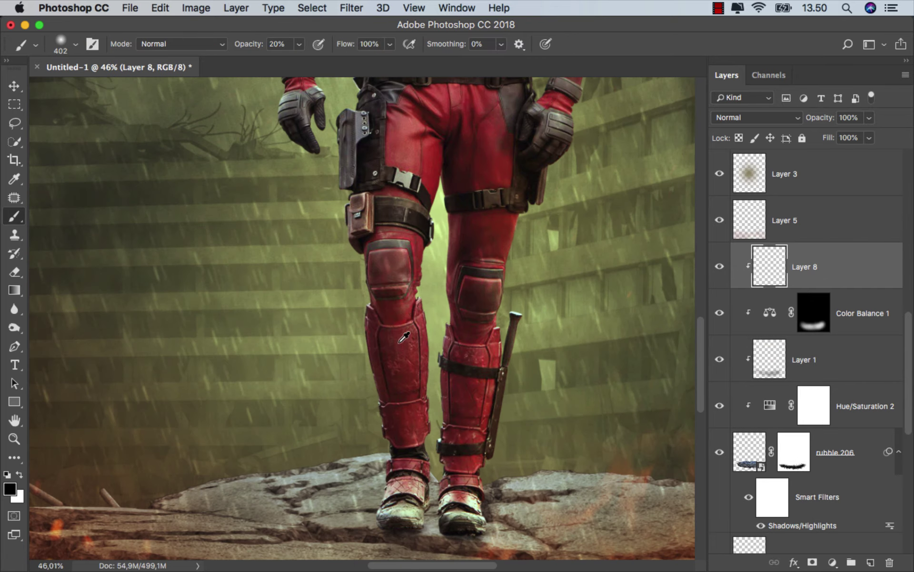
left_click(439, 292, "alt")
scroll(326, 317, "down", 1)
scroll(331, 377, "down", 1)
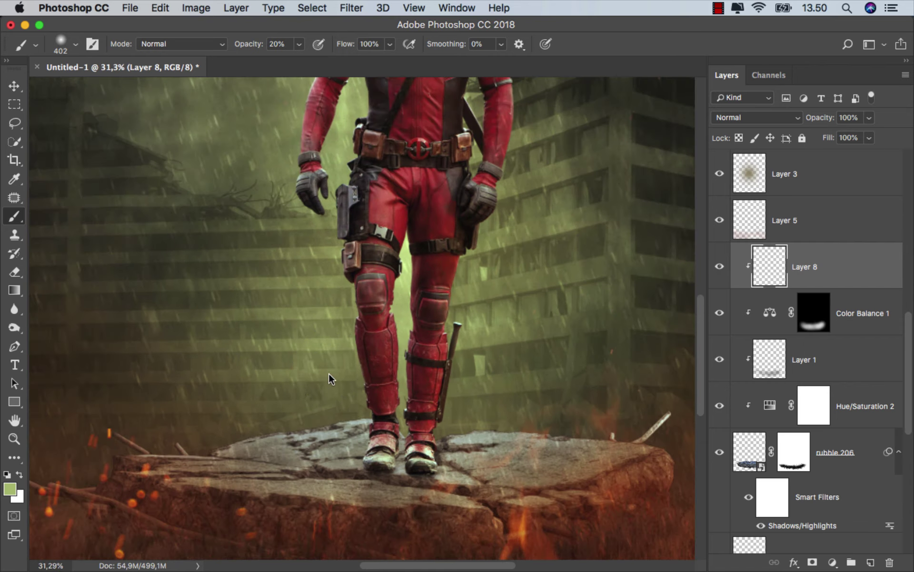
left_click(743, 117)
left_click(740, 273)
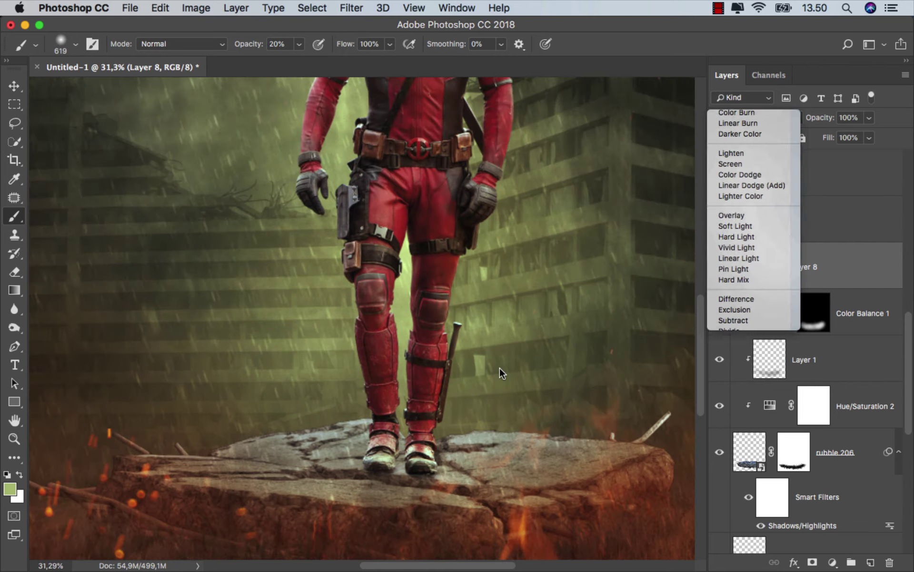
left_click_drag(261, 419, 508, 410)
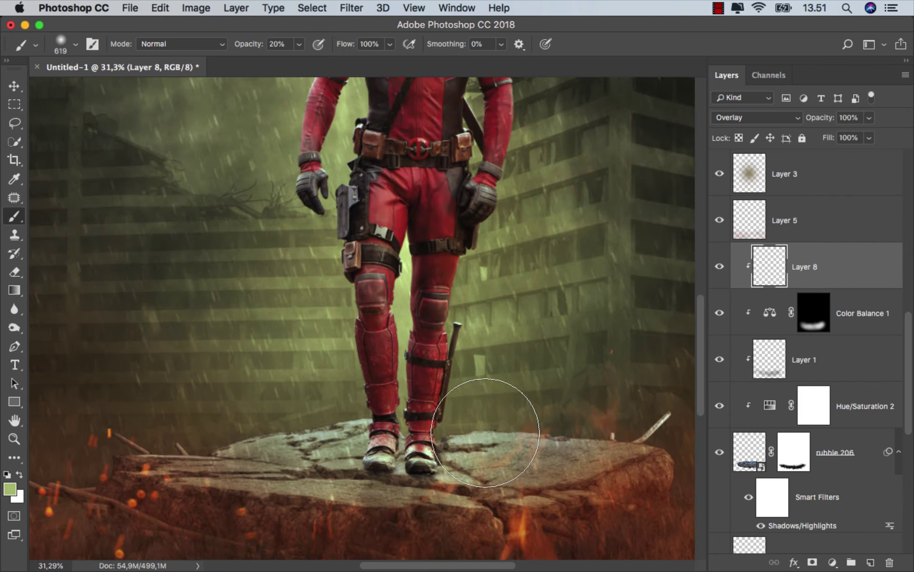
scroll(488, 375, "down", 2)
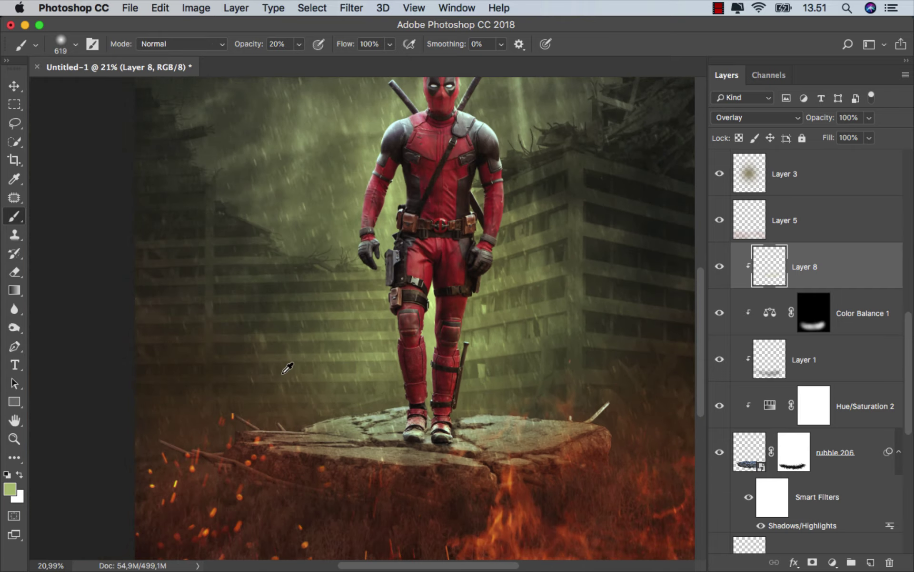
scroll(286, 369, "down", 1)
scroll(285, 370, "down", 1)
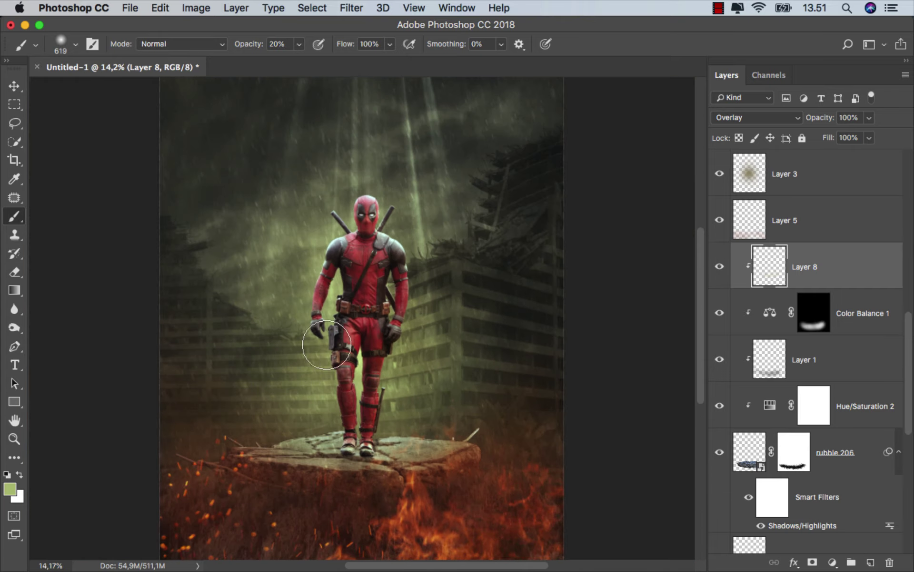
left_click_drag(908, 400, 911, 315)
left_click(781, 281)
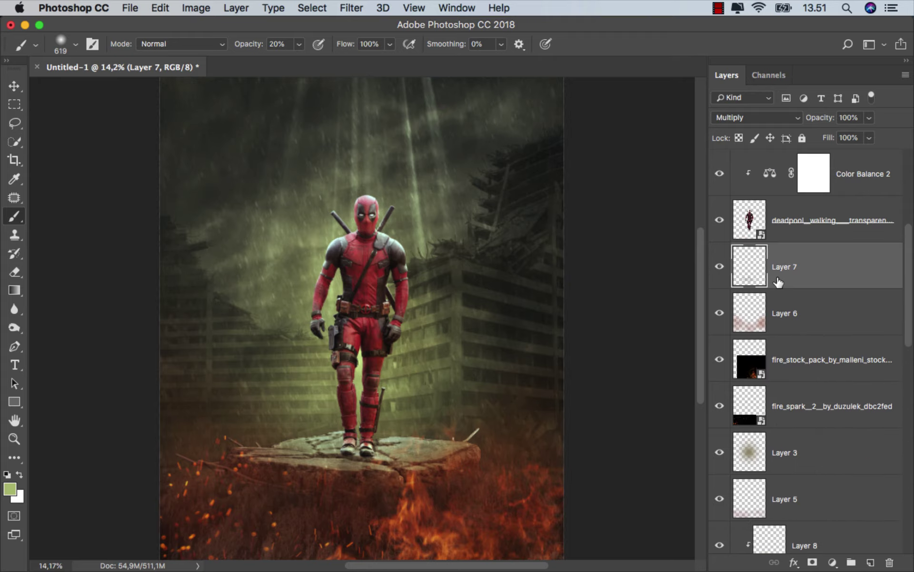
- On Layer 7, sample a dark red-brown and enlarge the brush for shadows
left_click(719, 268)
scroll(347, 490, "up", 1, "alt")
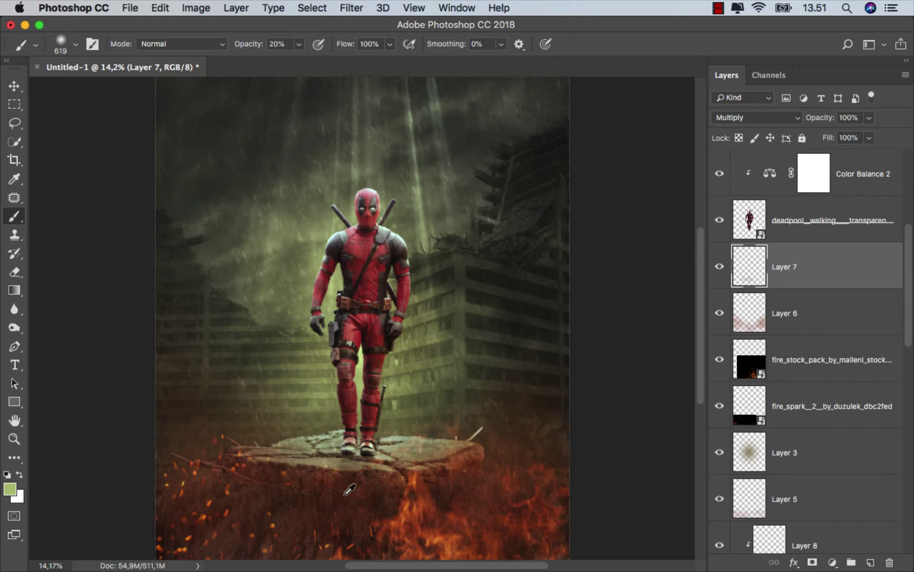
scroll(353, 456, "up", 2, "alt")
left_click(367, 481, "alt")
scroll(377, 453, "up", 2, "alt")
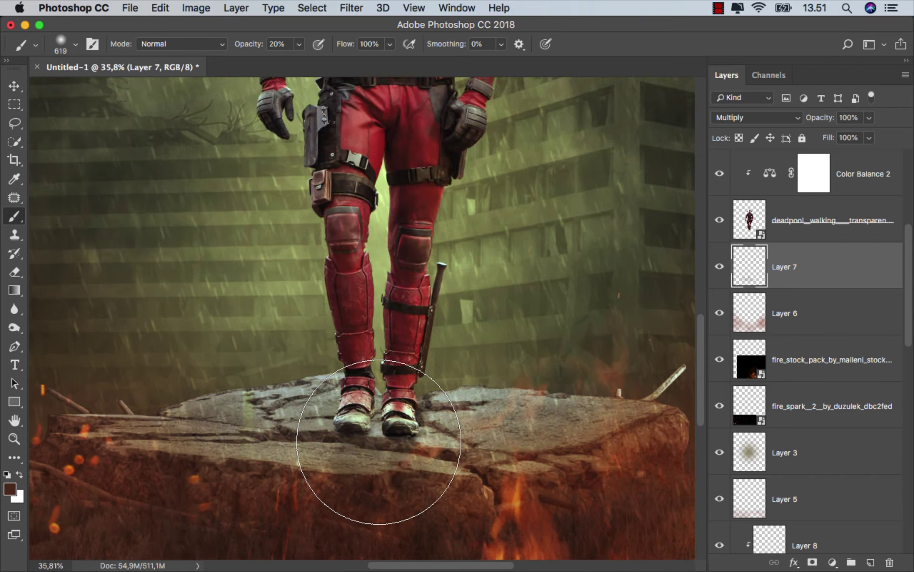
left_click_drag(374, 430, 290, 424)
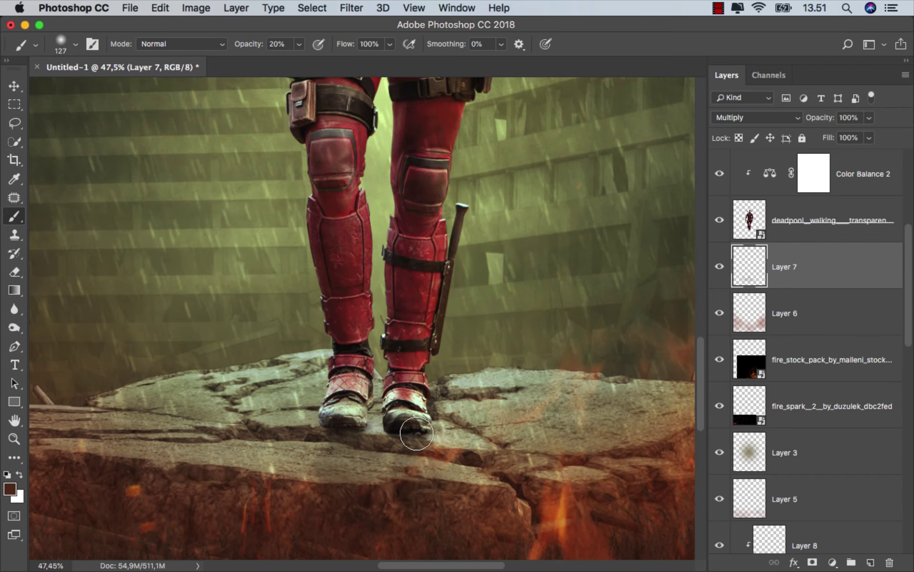
- Paint dark shadows under both of Deadpool's boots with a smaller brush
scroll(403, 439, "down", 2)
scroll(368, 403, "down", 2)
mouse_move(368, 377)
left_mouse_down()
mouse_move(348, 373)
mouse_move(328, 400)
left_mouse_up()
left_click_drag(410, 379, 406, 400)
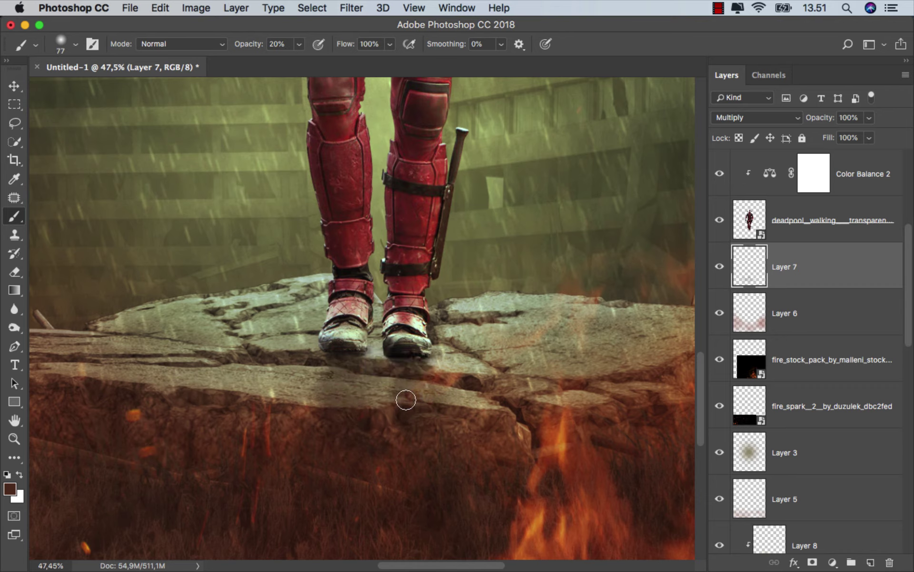
left_click_drag(320, 345, 410, 363)
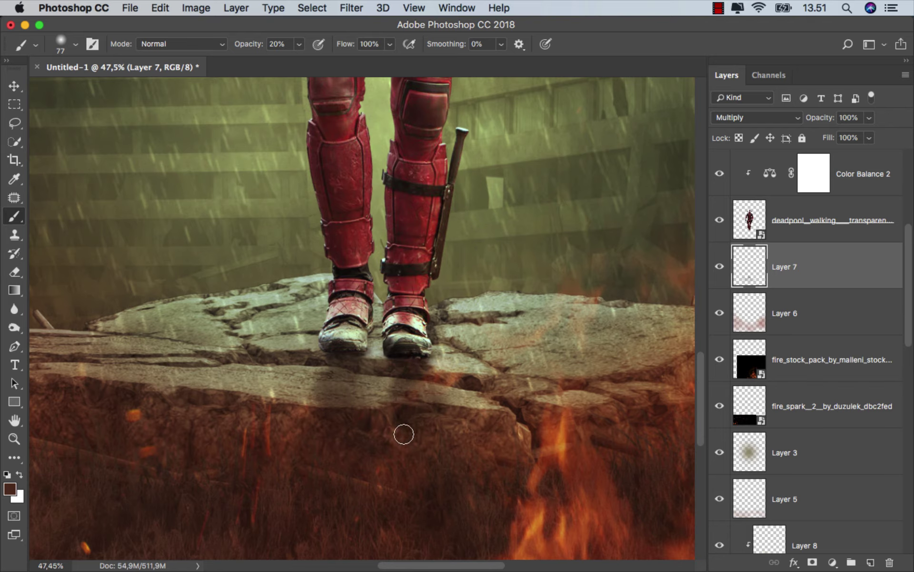
key("super+0")
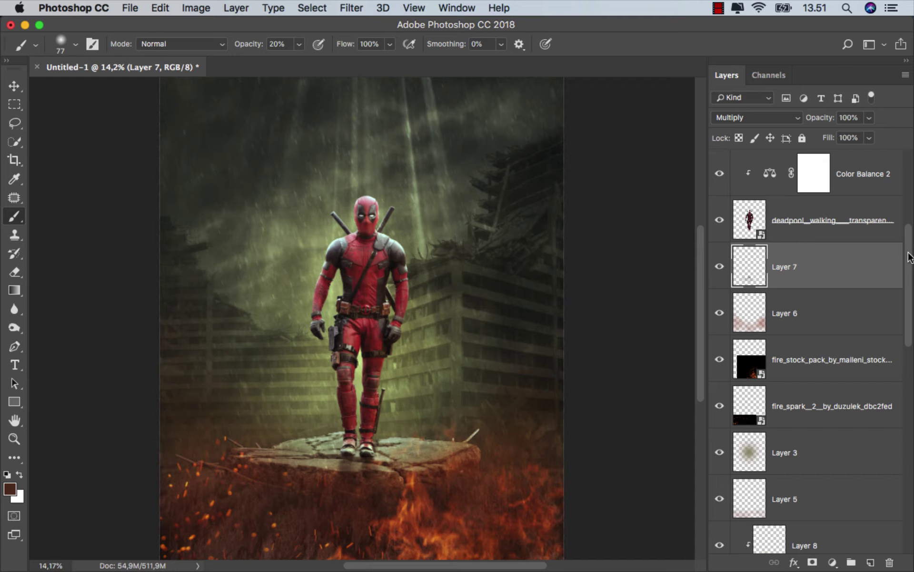
scroll(905, 267, "up", 5)
left_click(862, 170)
- Save the composite as ok.jpg in JPEG format at Quality 12 Maximum
key("v")
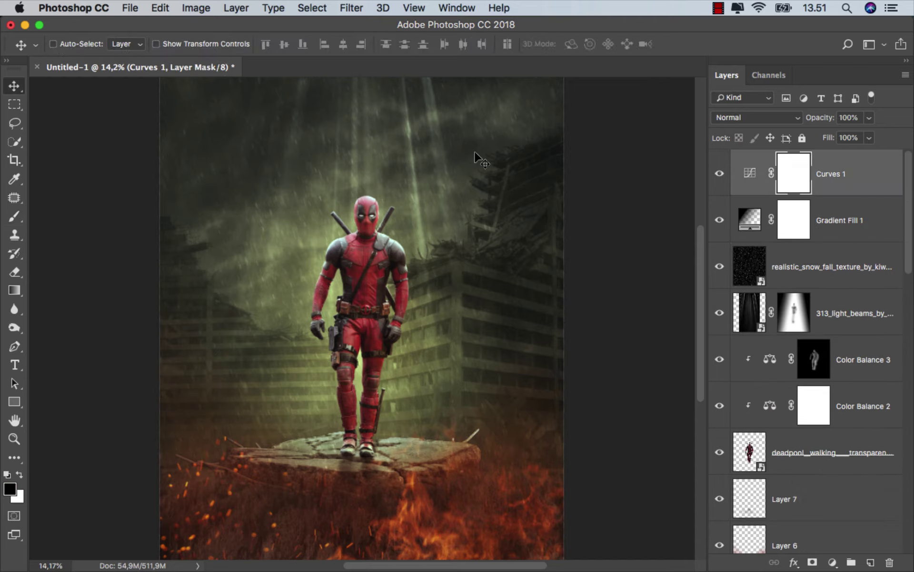
left_click(128, 8)
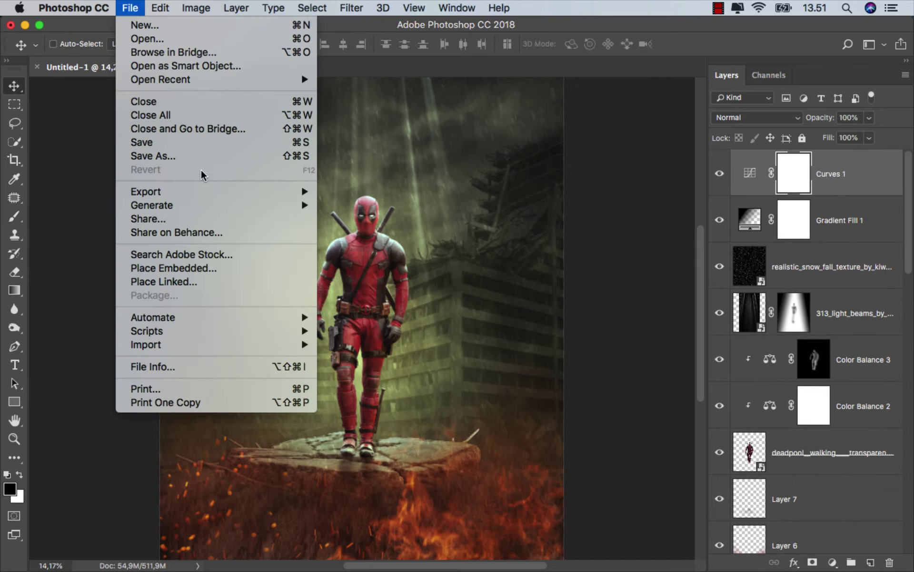
left_click(209, 159)
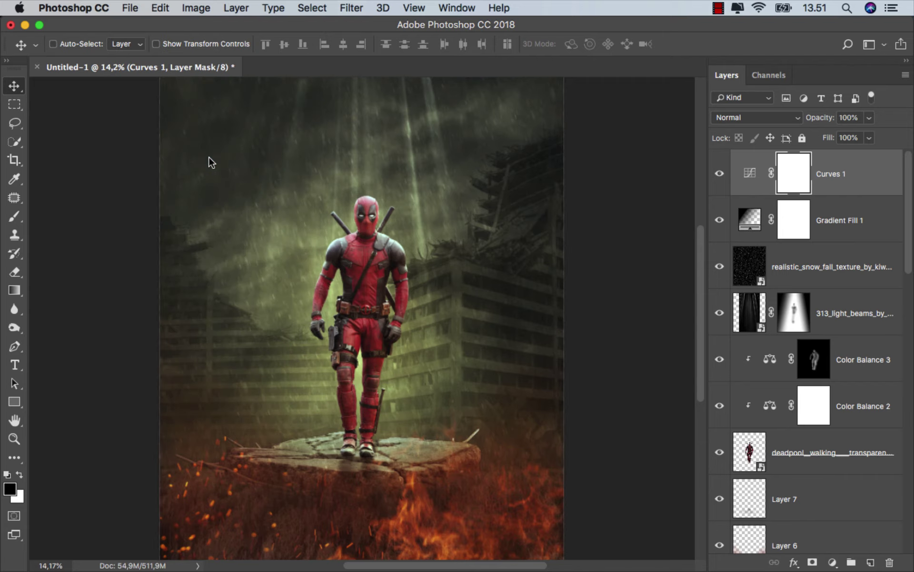
type("ok")
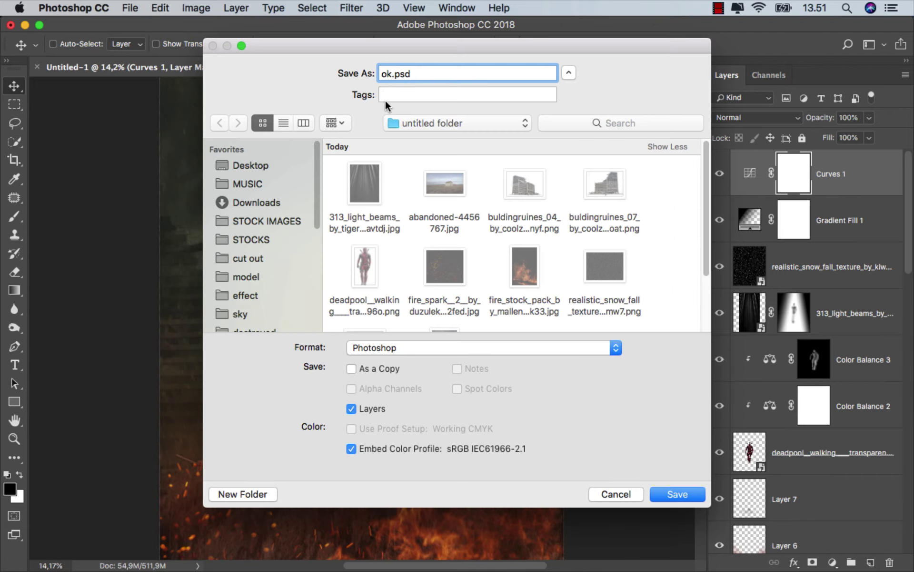
left_click(407, 346)
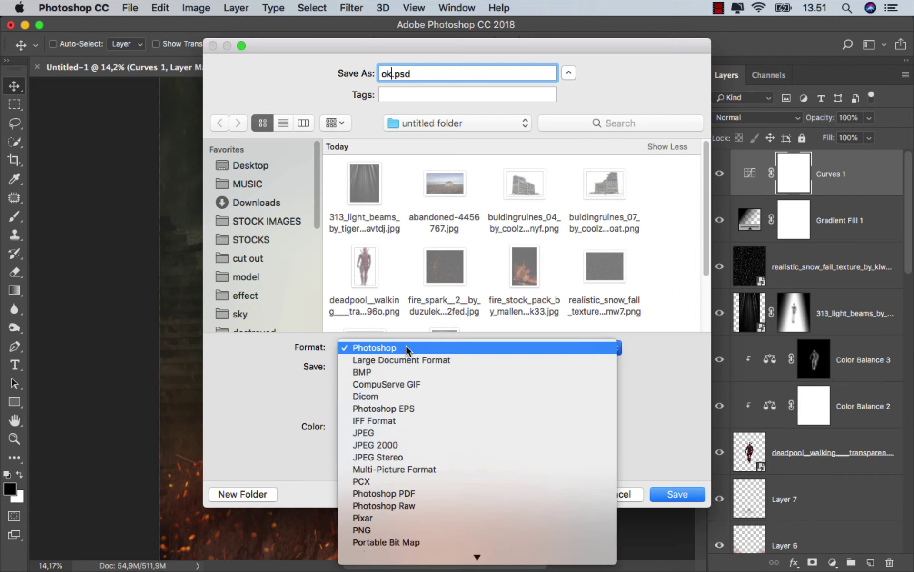
left_click(402, 432)
left_click(683, 489)
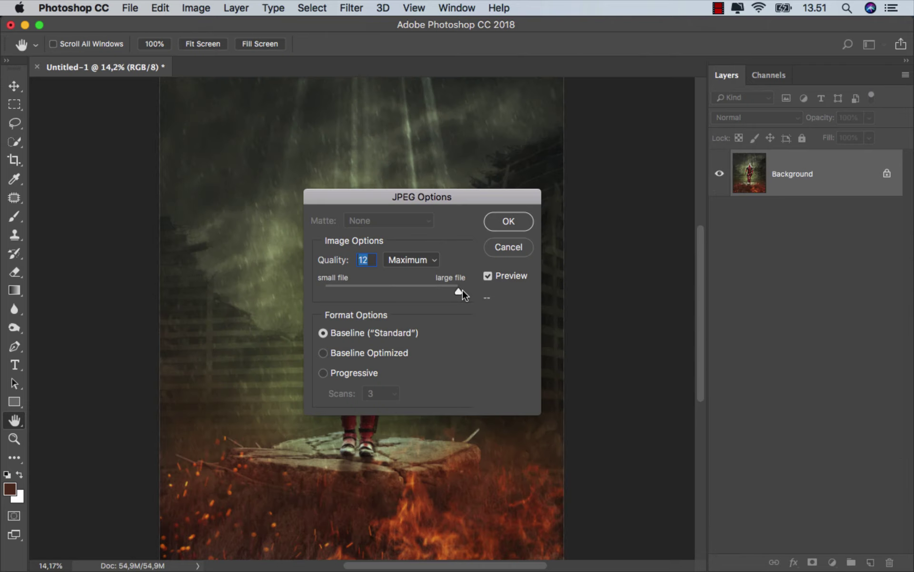
left_click(497, 224)
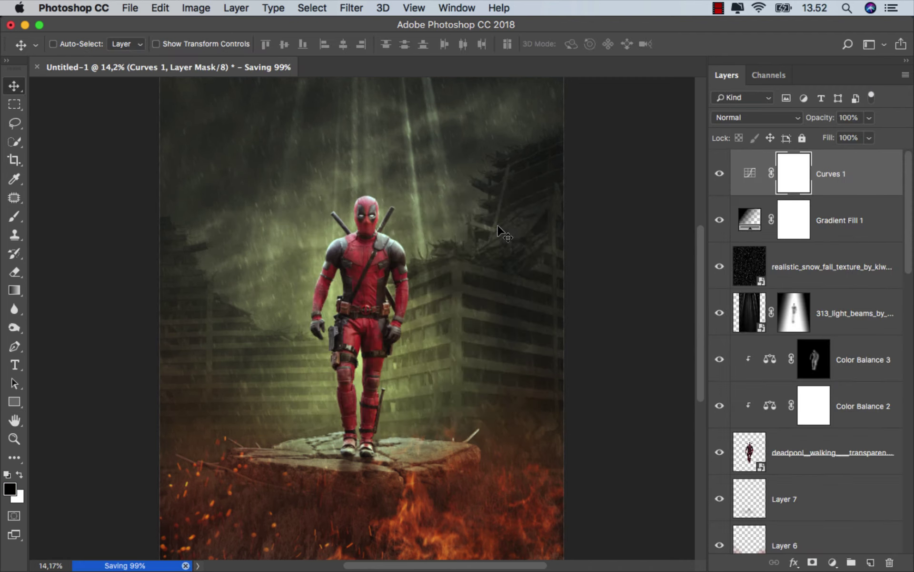
- Preview ok.jpg from the stock folder in Finder with Quick Look, moving the preview up
left_click(300, 568)
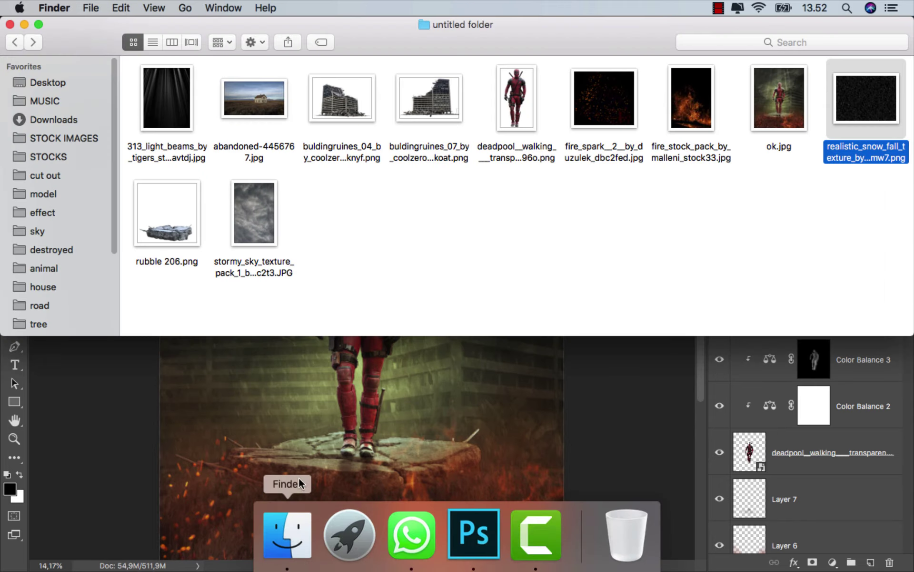
left_click(782, 116)
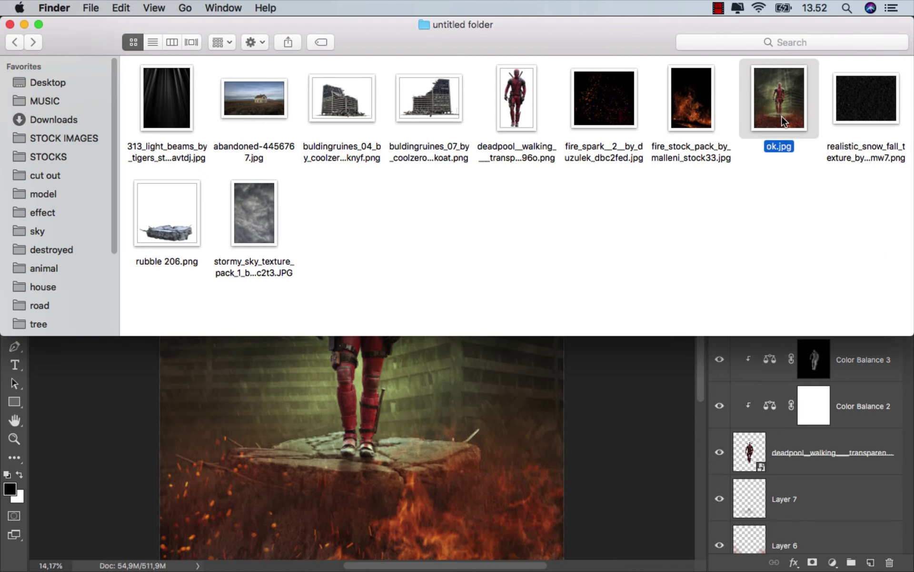
key("space")
left_click_drag(456, 68, 439, 25)
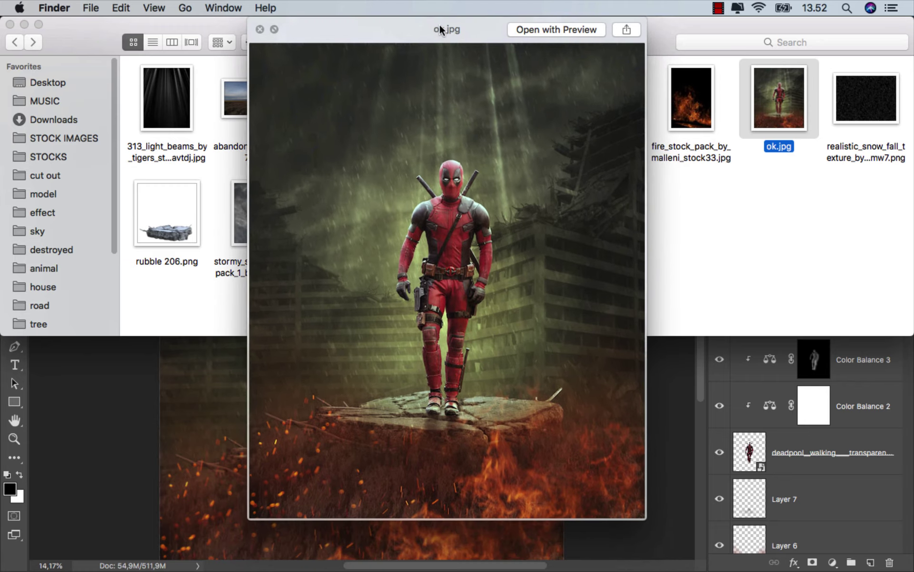